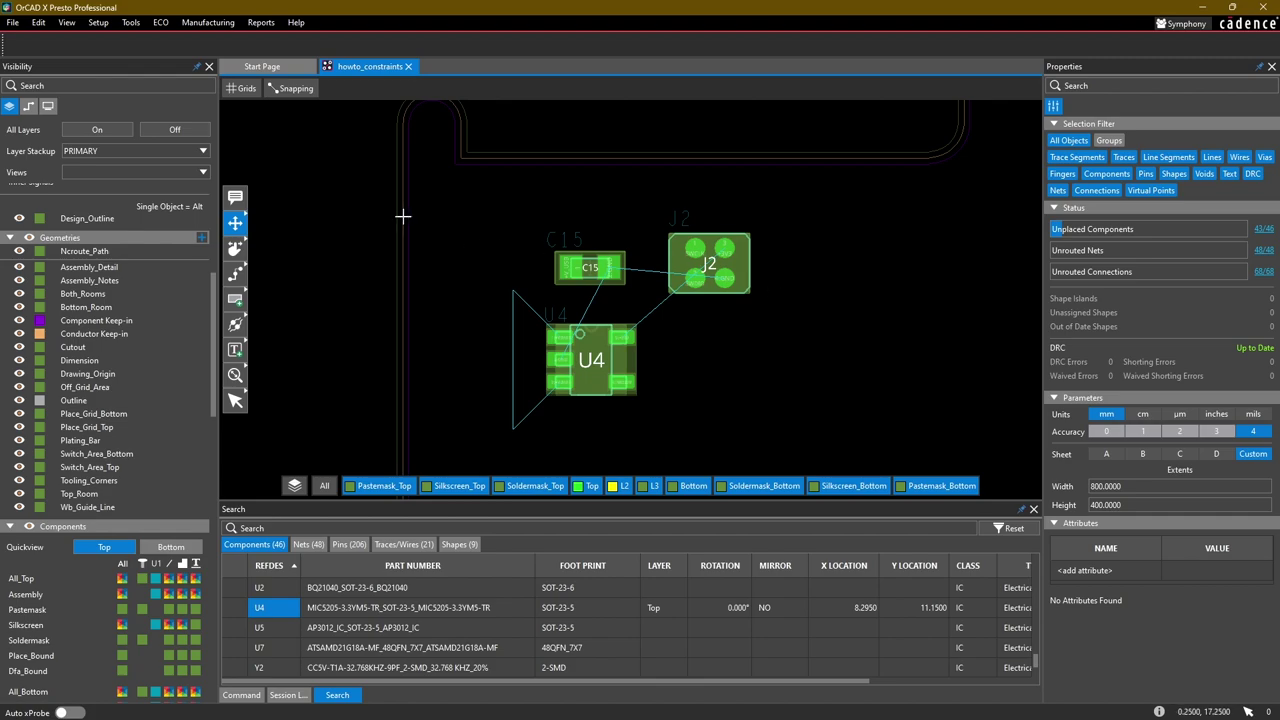
# Nudge J2 slightly on the board and turn on Alignment Guides snapping.
pyautogui.moveTo(705, 267)
pyautogui.mouseDown()
pyautogui.moveTo(672, 273)
pyautogui.moveTo(702, 273)
pyautogui.moveTo(692, 281)
pyautogui.mouseUp()
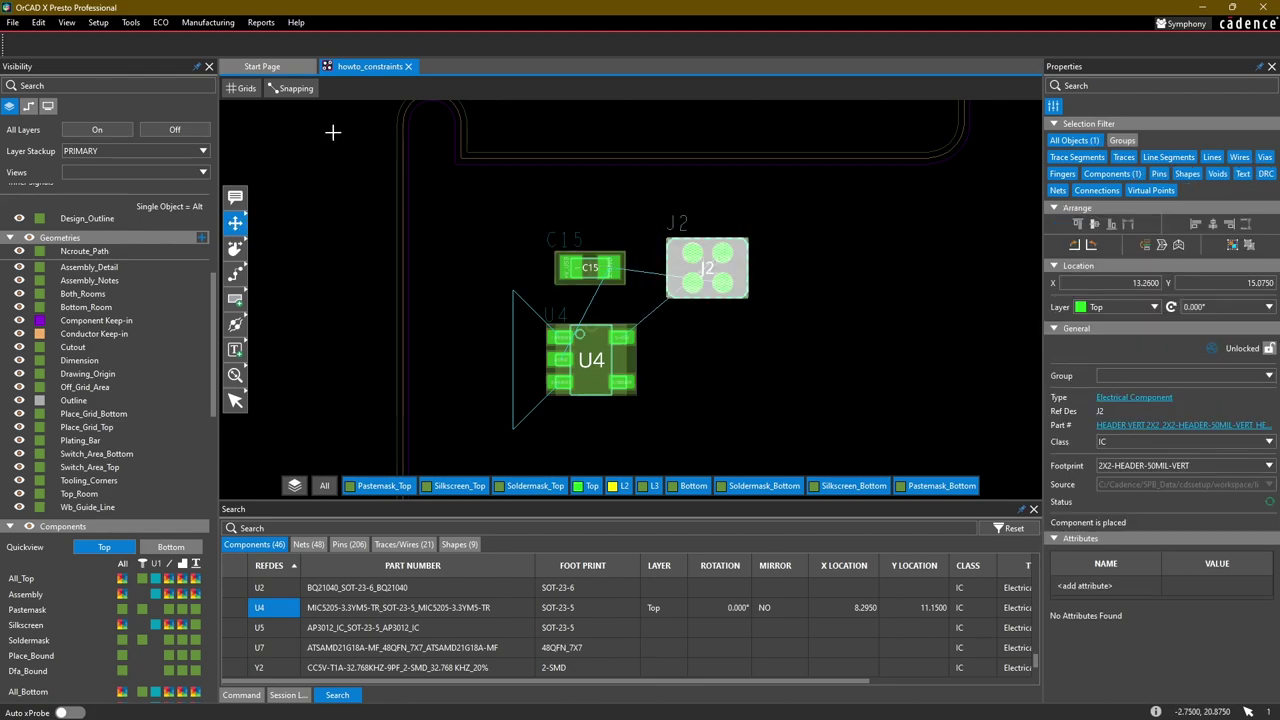
pyautogui.click(295, 88)
pyautogui.click(369, 265)
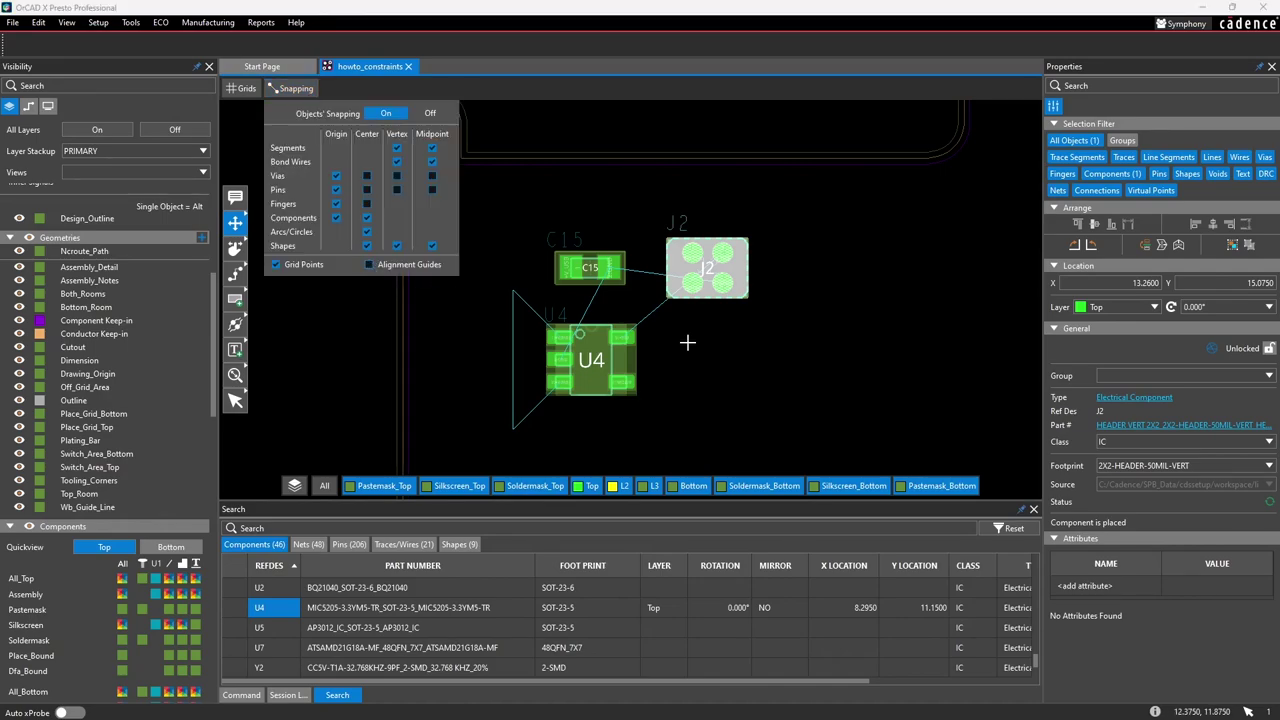
# Push J2 against C15 to check the DRC marker, then move it back right.
pyautogui.moveTo(721, 284); pyautogui.dragTo(673, 284)
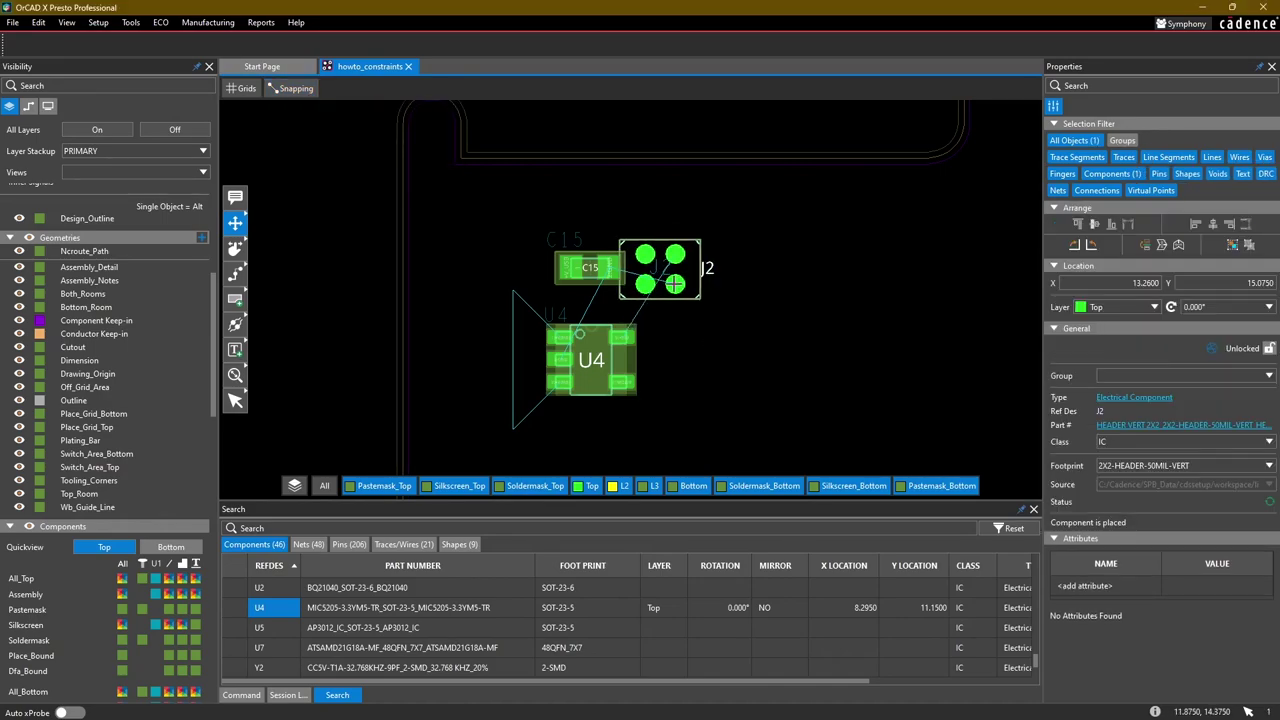
pyautogui.scroll(3, 640, 269)
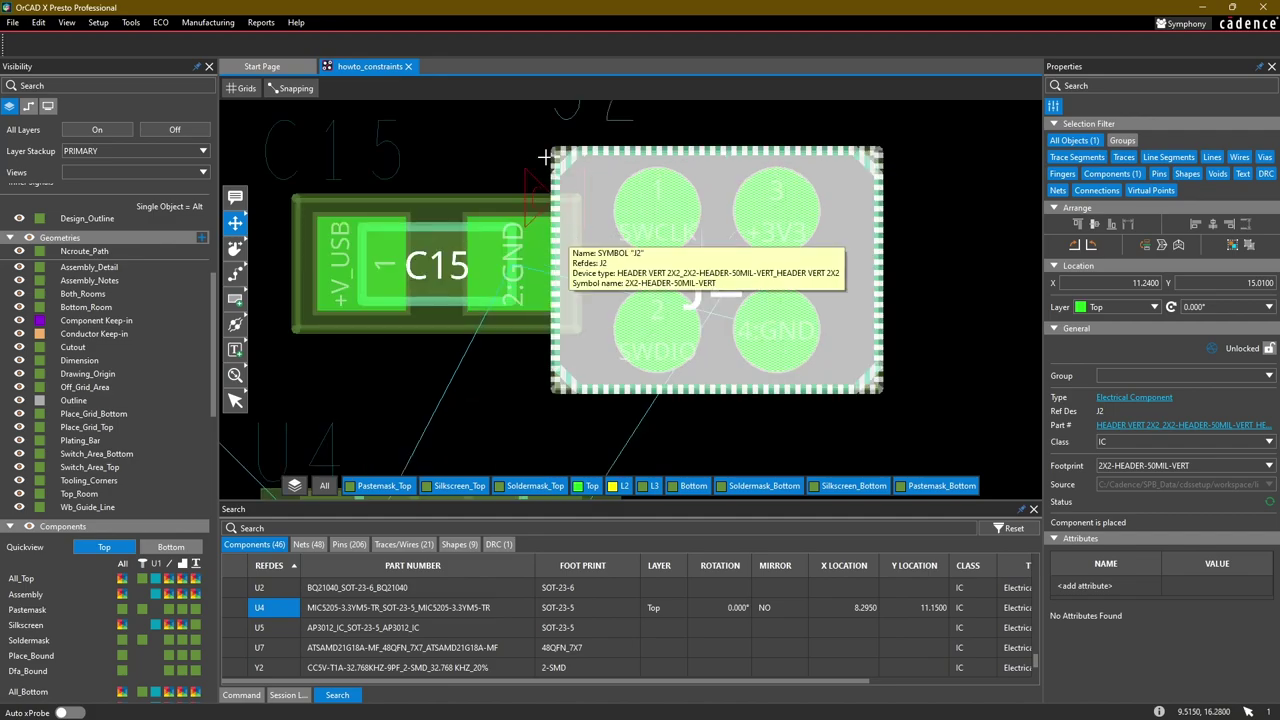
pyautogui.click(529, 149)
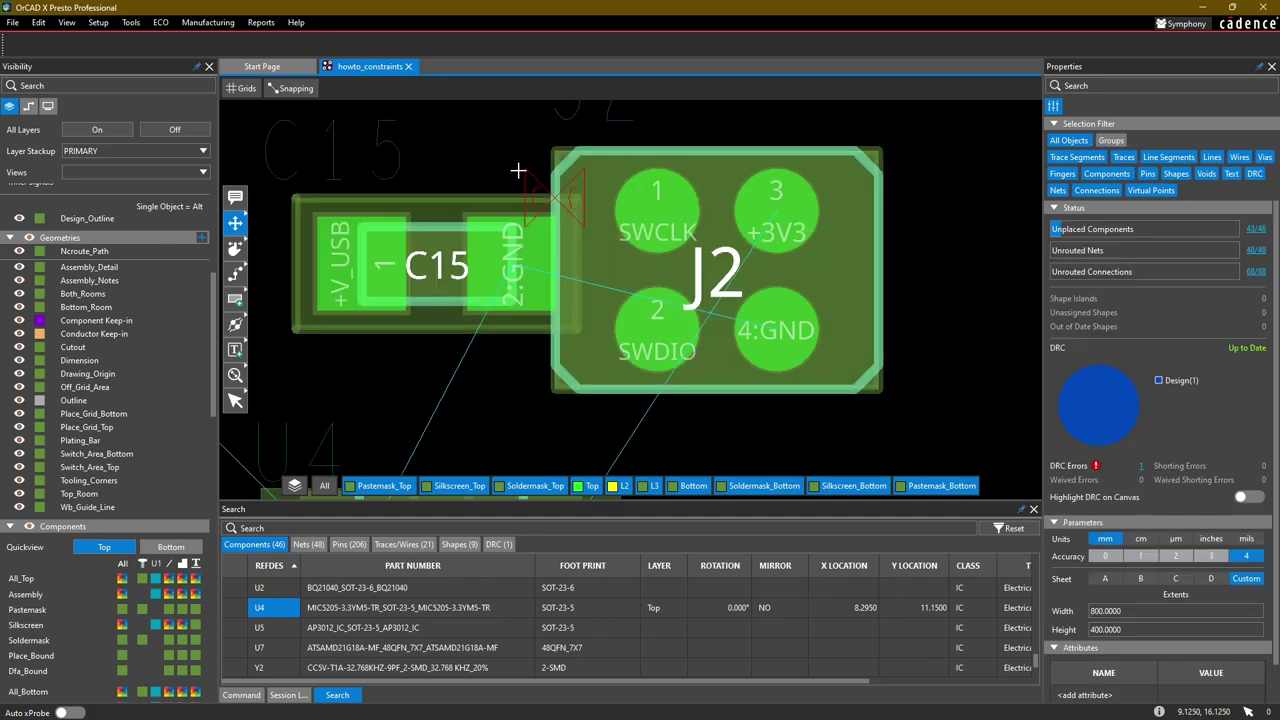
pyautogui.scroll(-2, 520, 170)
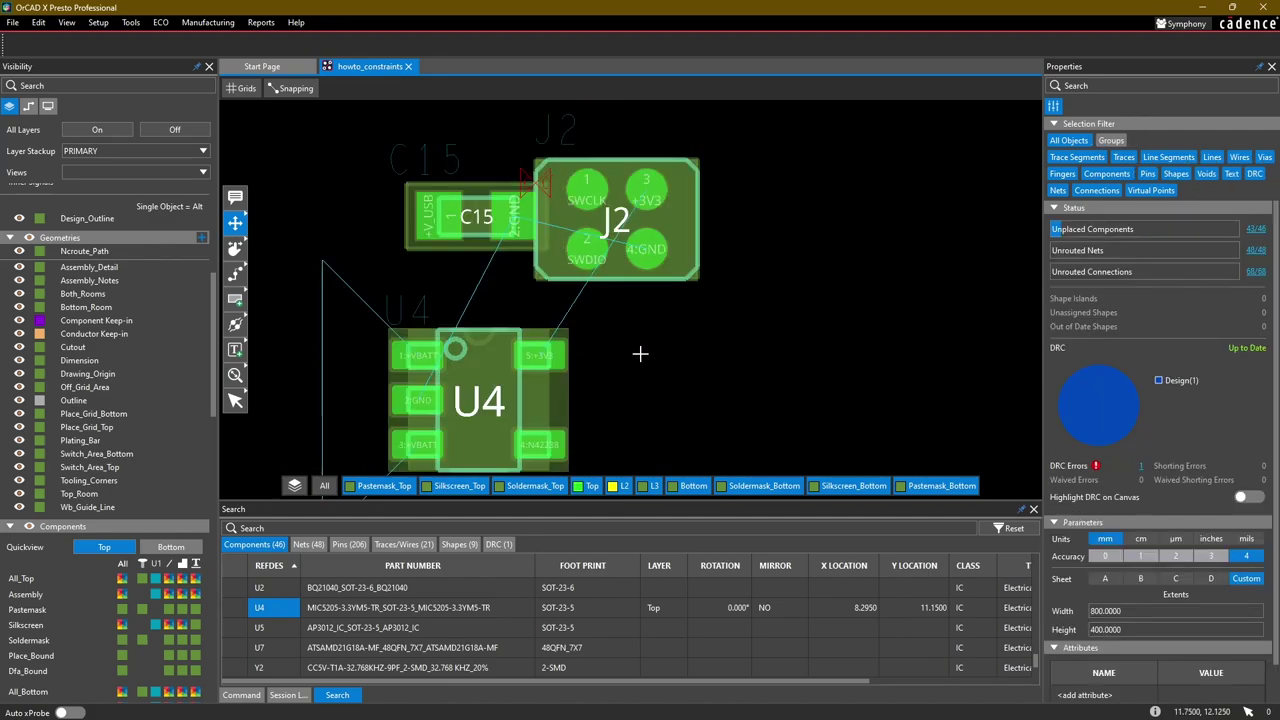
pyautogui.moveTo(616, 220); pyautogui.dragTo(692, 220)
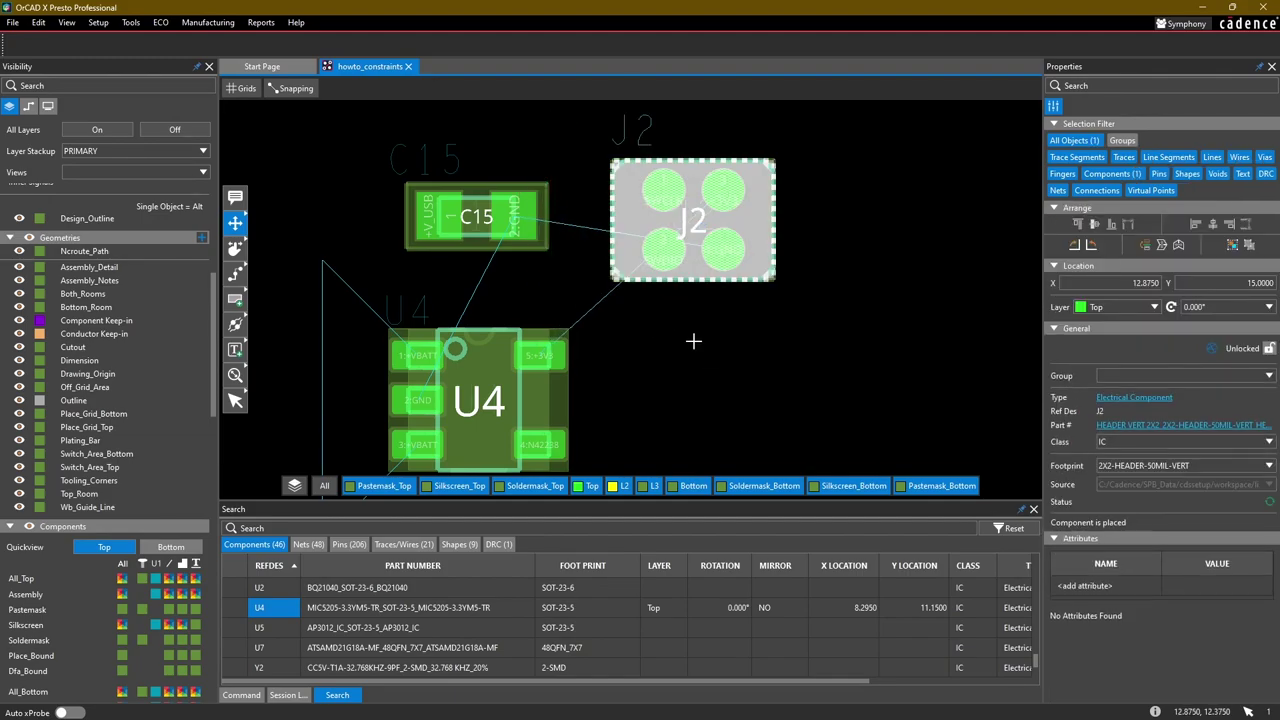
# Drop J2 in place and zoom and pan the view around C15, J2 and U4.
pyautogui.click(700, 354)
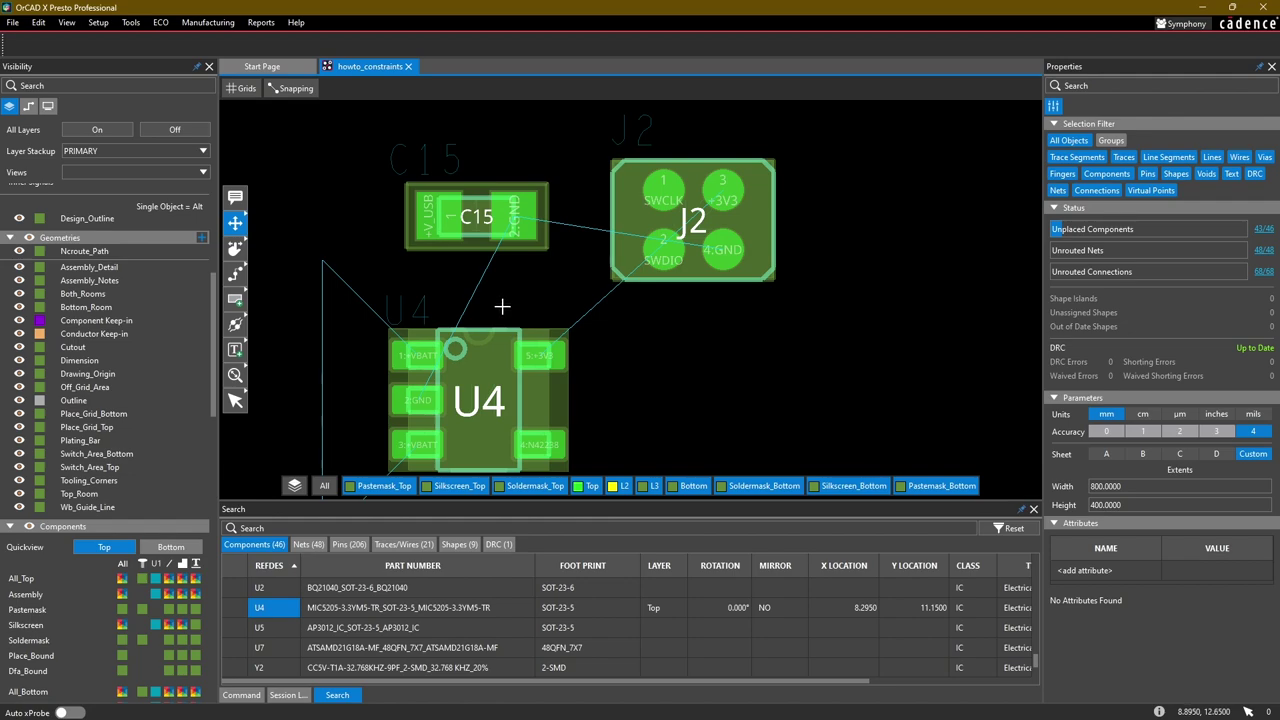
pyautogui.scroll(-2, 518, 297)
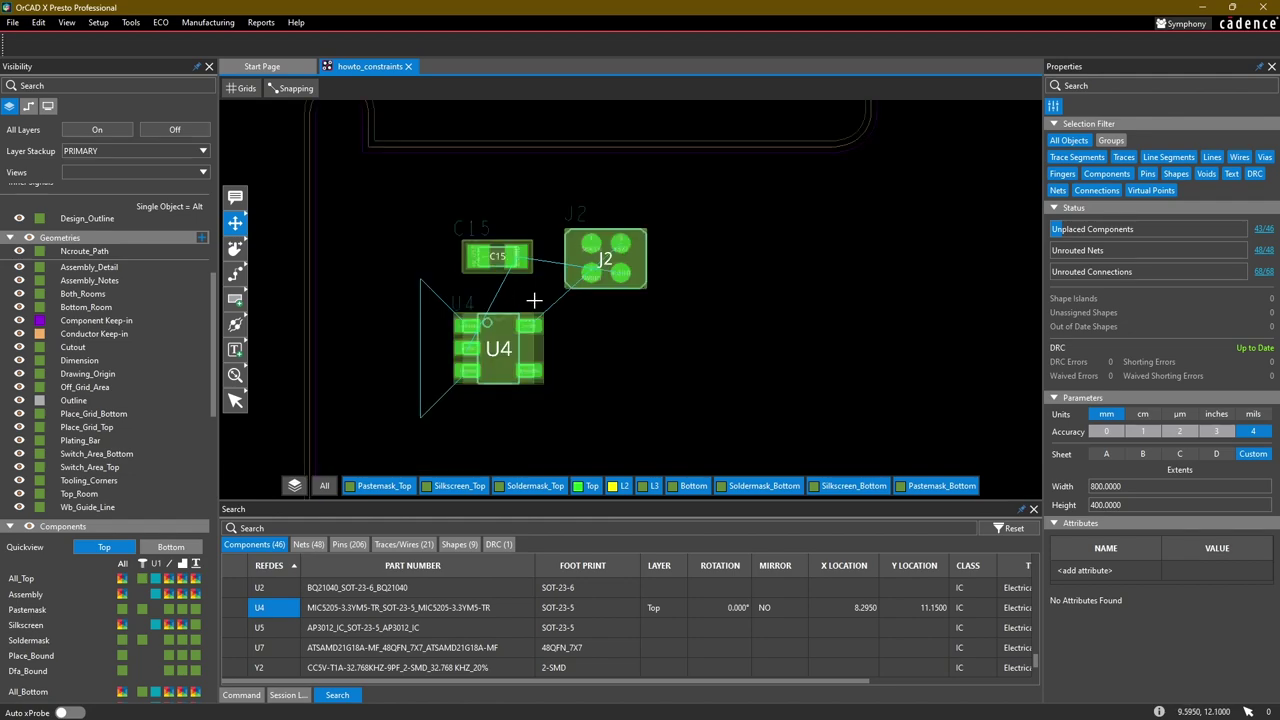
pyautogui.moveTo(684, 315); pyautogui.dragTo(706, 315, button='middle')
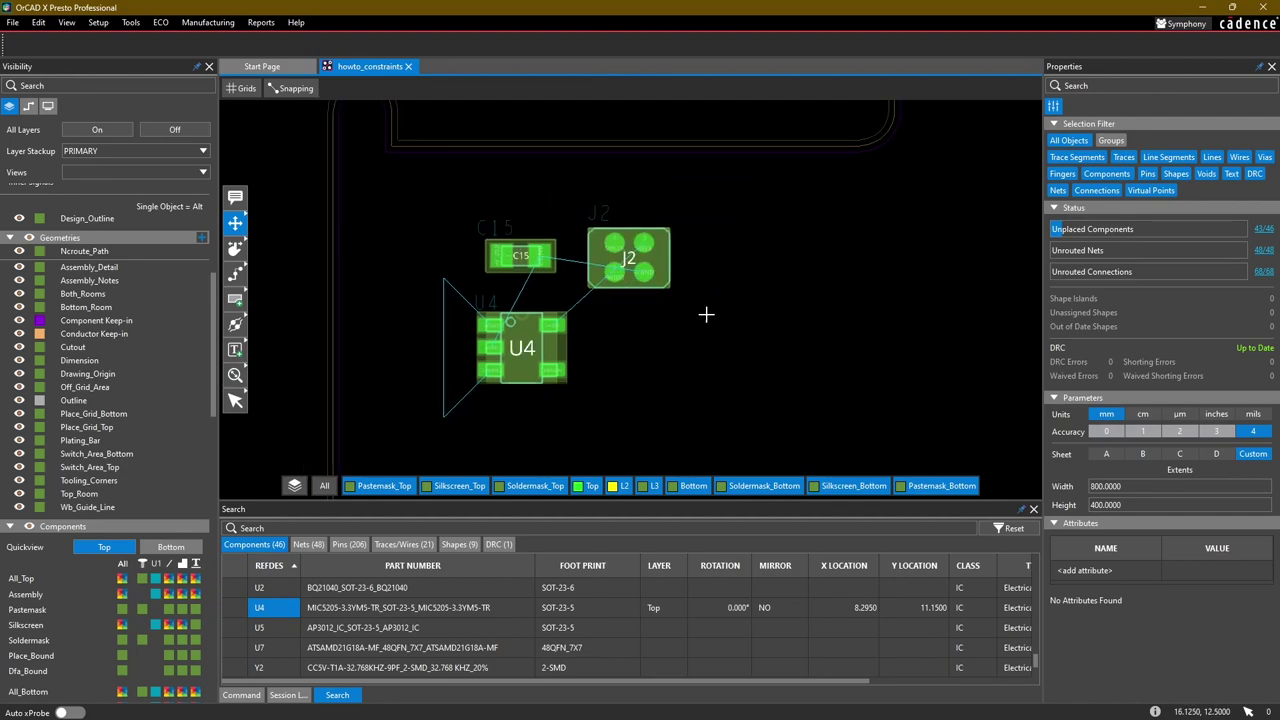
pyautogui.scroll(1, 633, 310)
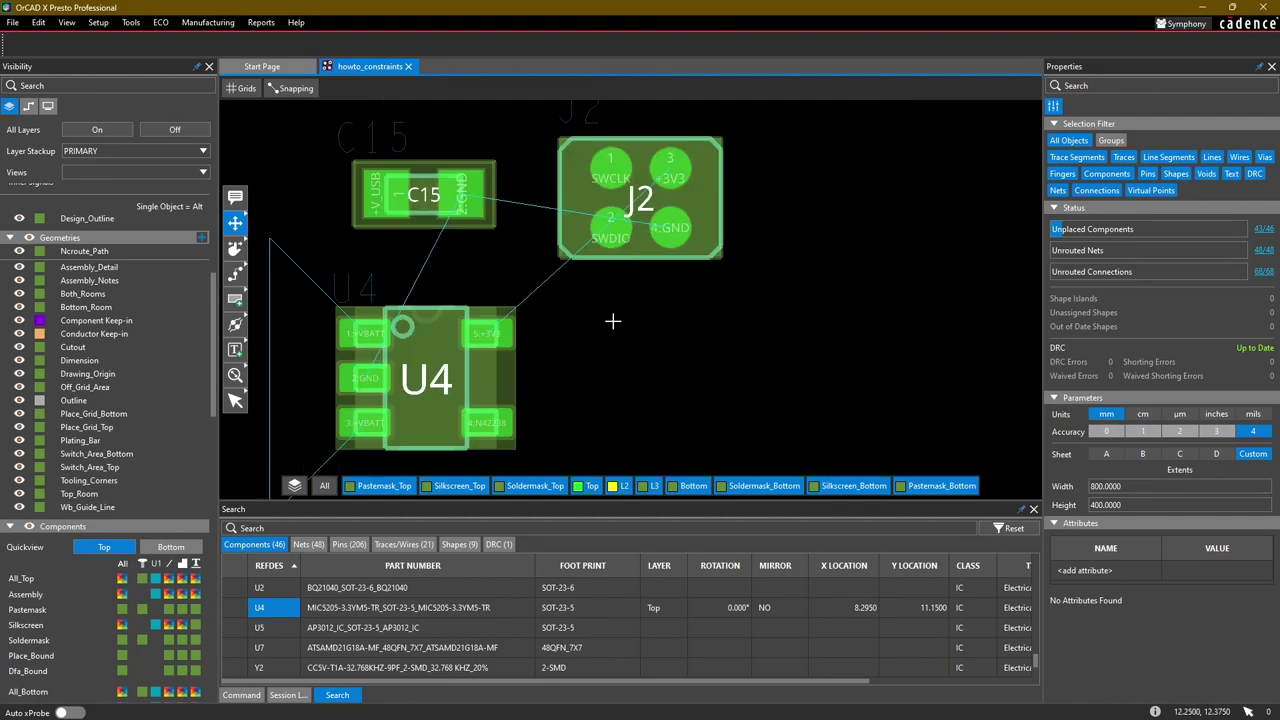
pyautogui.scroll(-1, 606, 322)
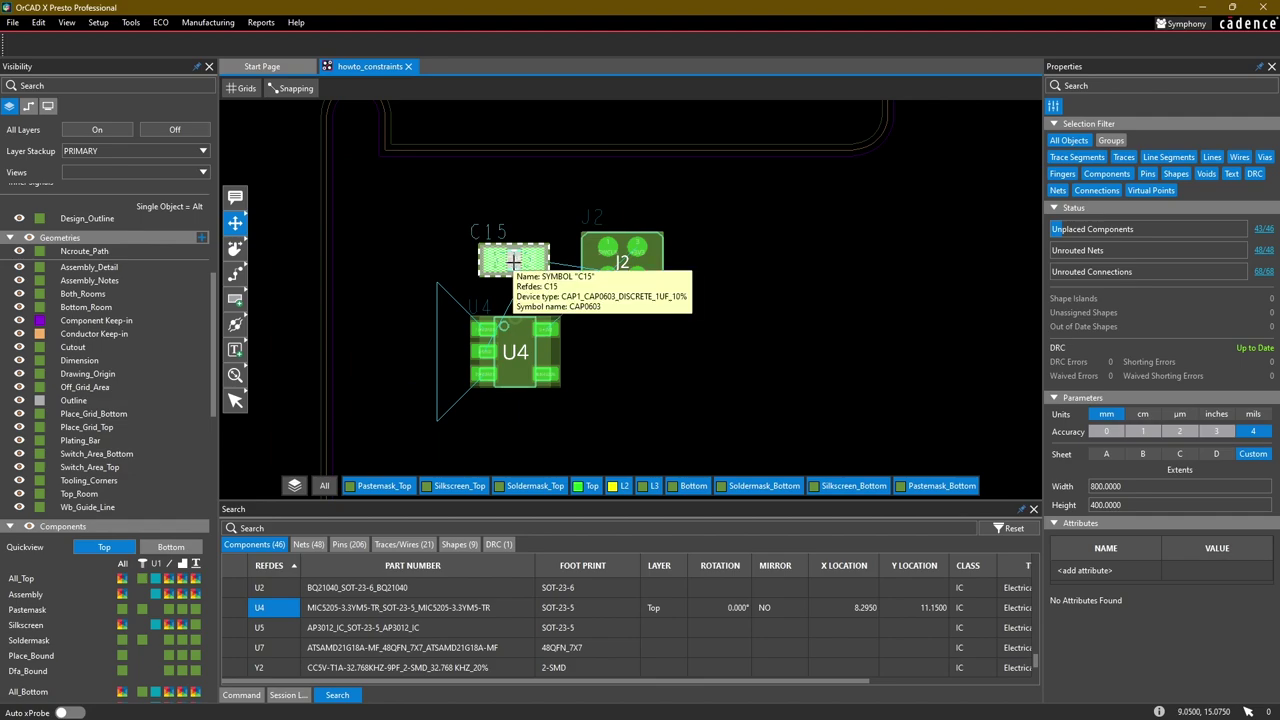
pyautogui.scroll(2, 514, 261)
pyautogui.scroll(-2, 494, 308)
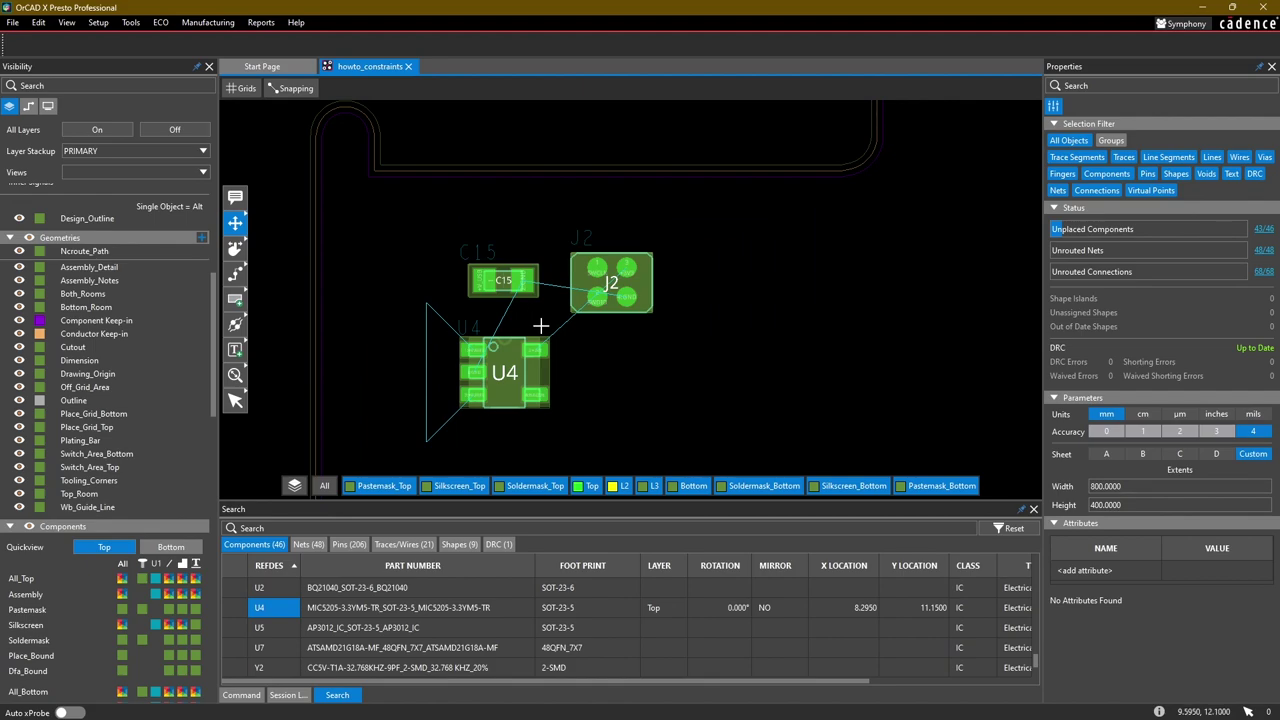
pyautogui.moveTo(538, 316); pyautogui.dragTo(507, 297, button='middle')
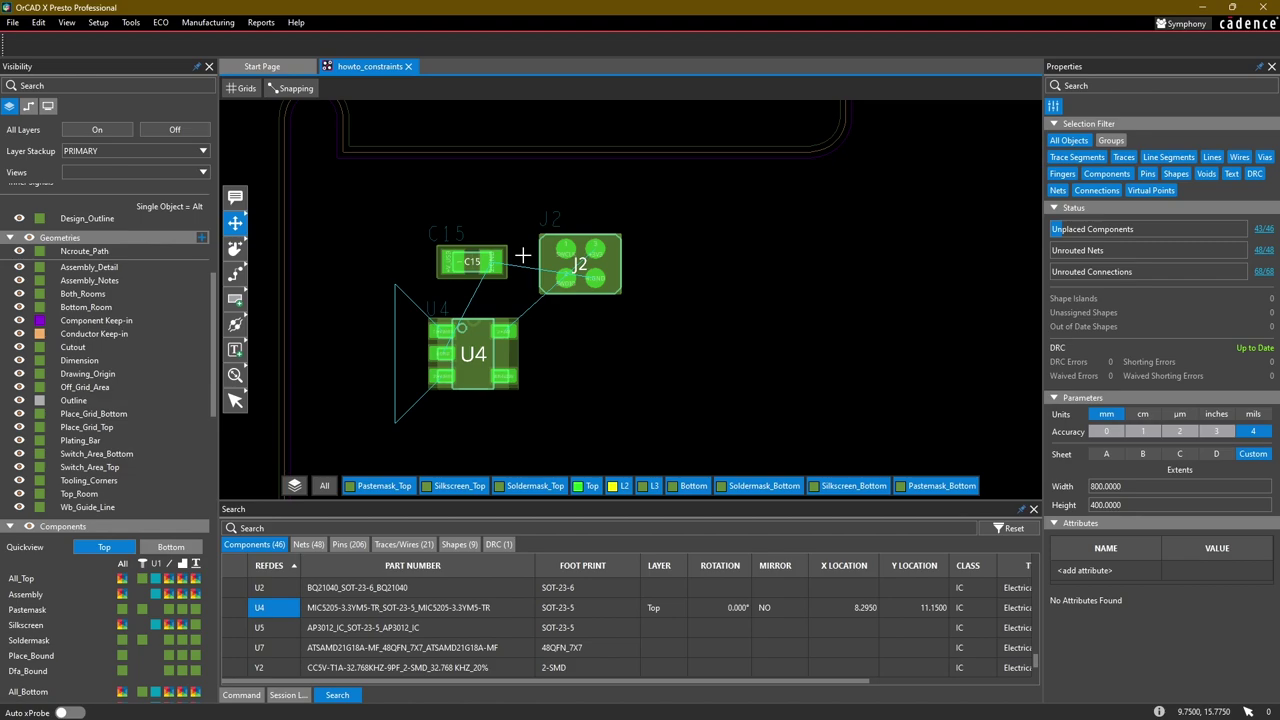
pyautogui.moveTo(522, 256); pyautogui.dragTo(525, 259, button='middle')
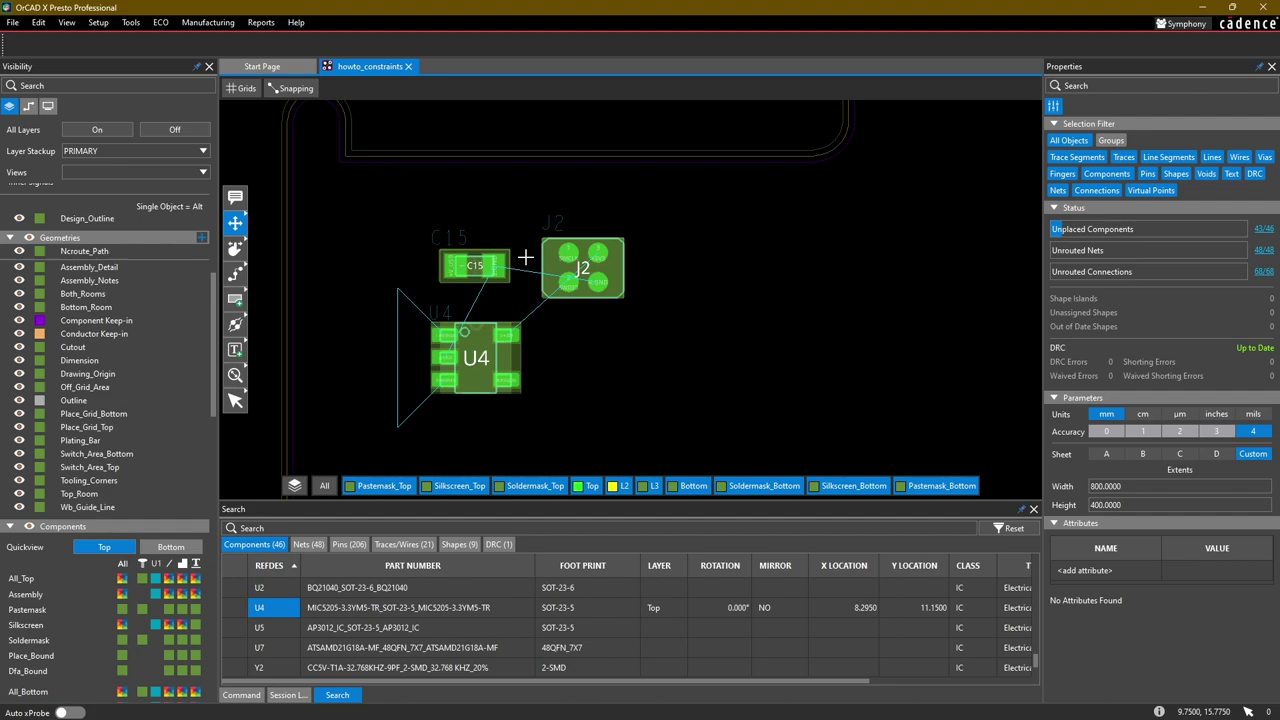
pyautogui.scroll(-1, 524, 250)
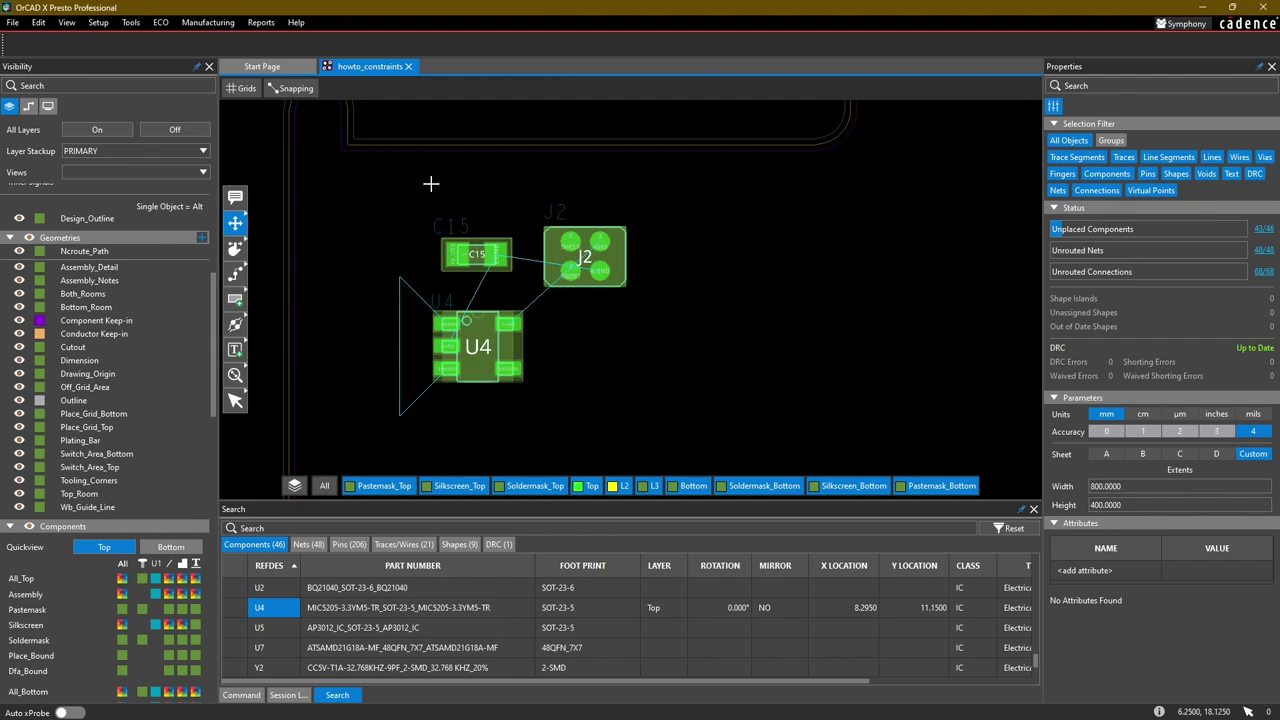
# Launch Constraint Manager from Tools, dock it, and show the DFA PkgToPkg Spacing worksheet.
pyautogui.click(131, 22)
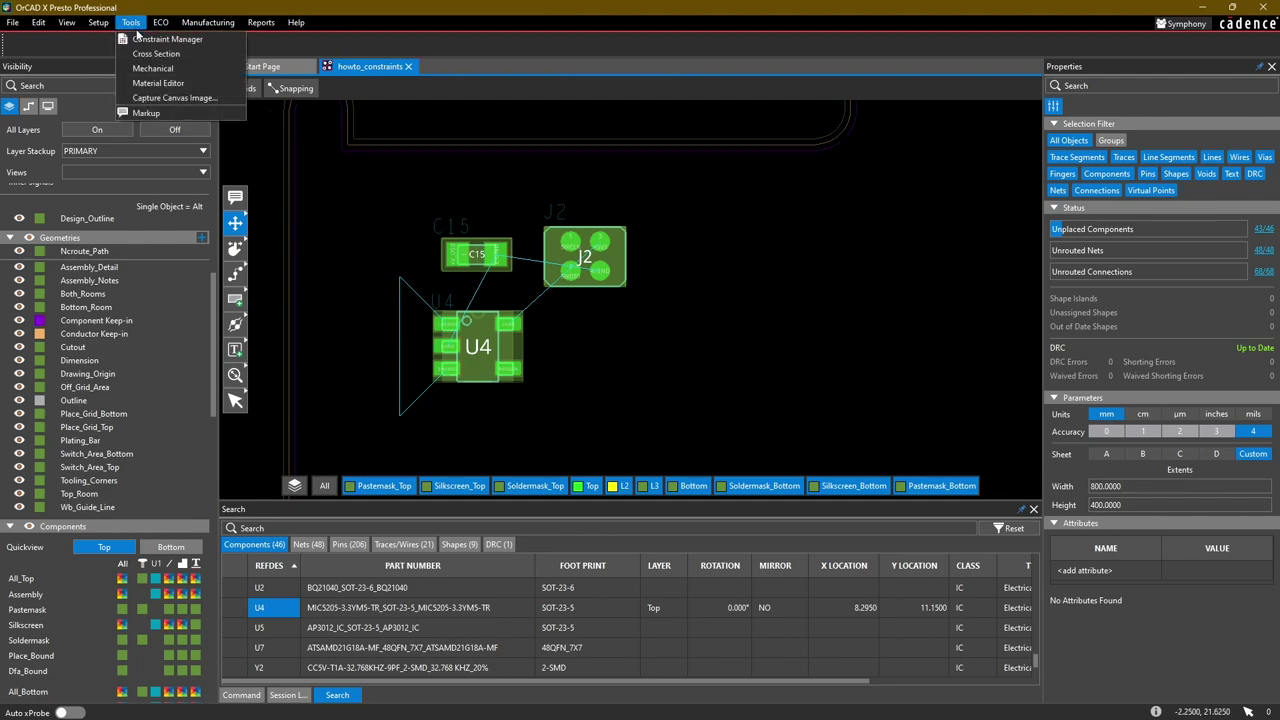
pyautogui.click(137, 42)
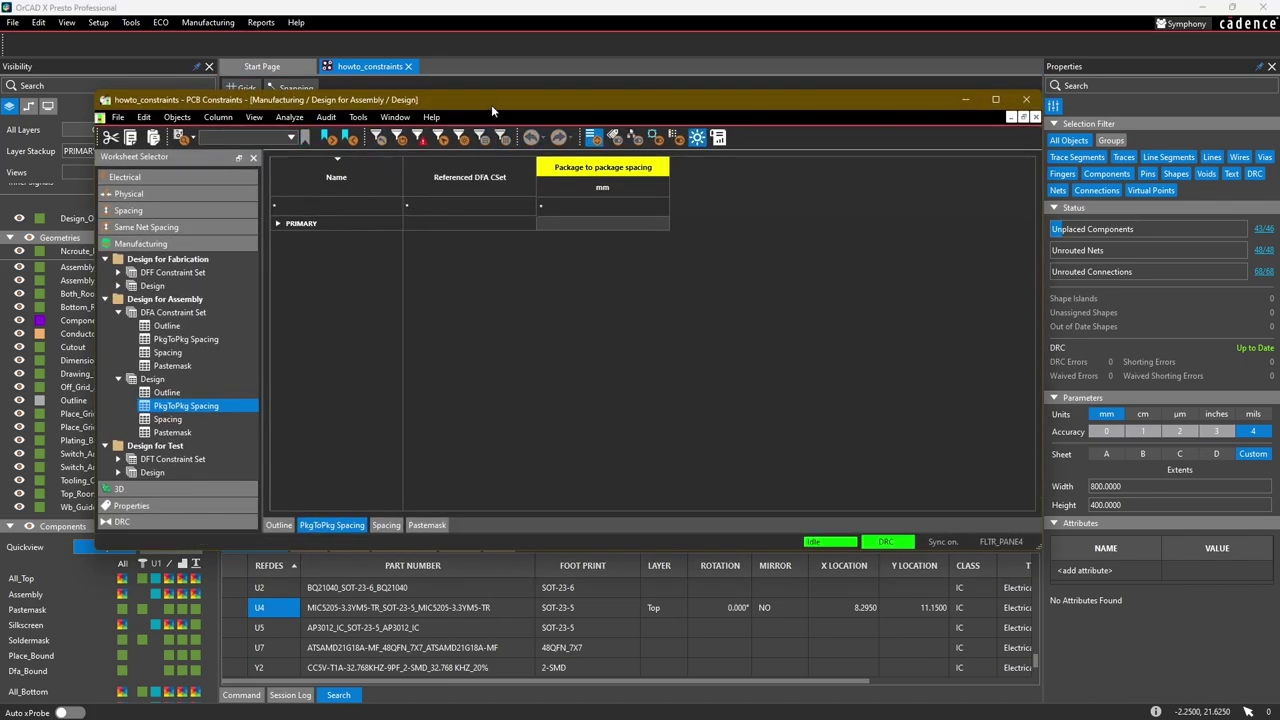
pyautogui.moveTo(491, 104); pyautogui.dragTo(548, 94)
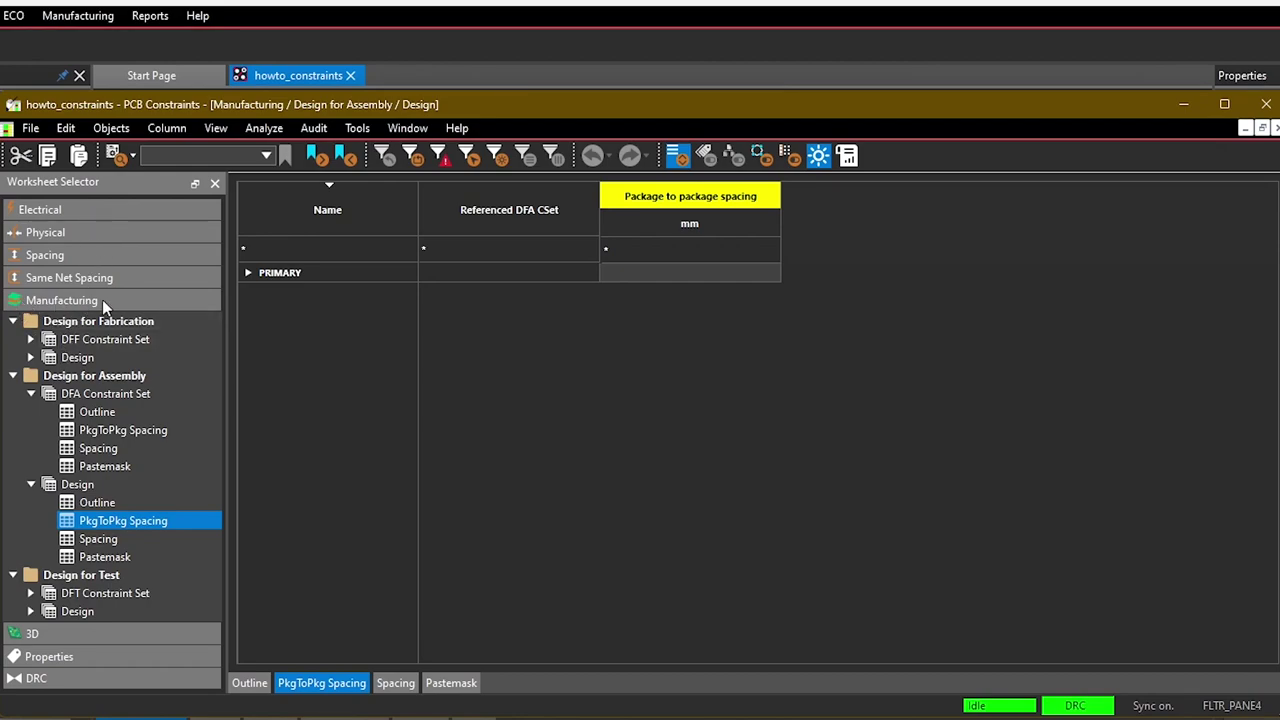
pyautogui.click(102, 432)
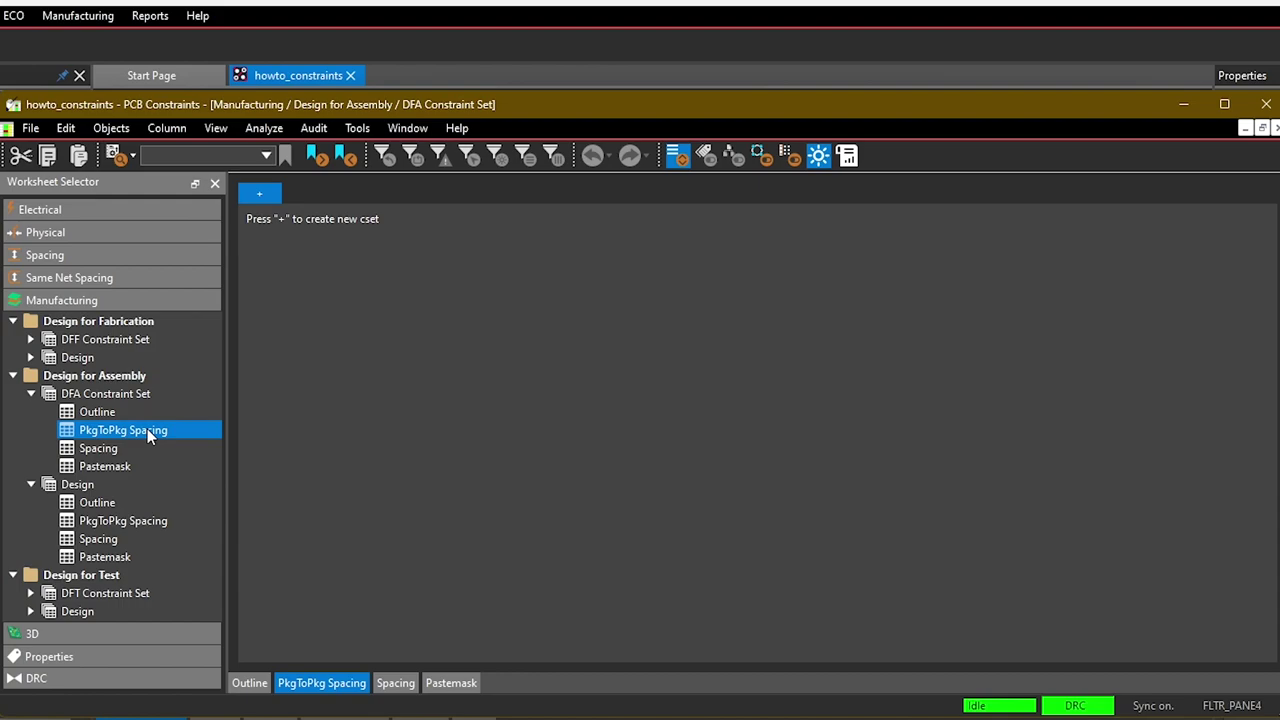
pyautogui.click(31, 484)
pyautogui.click(31, 394)
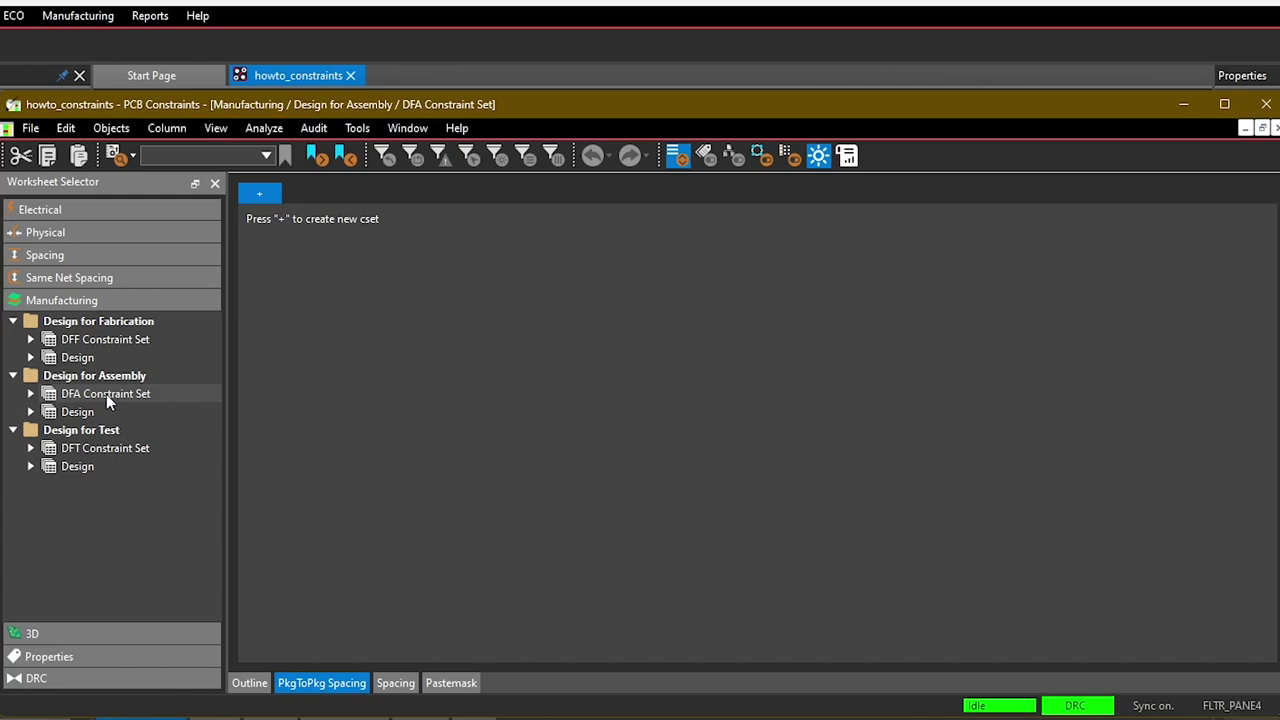
pyautogui.click(30, 412)
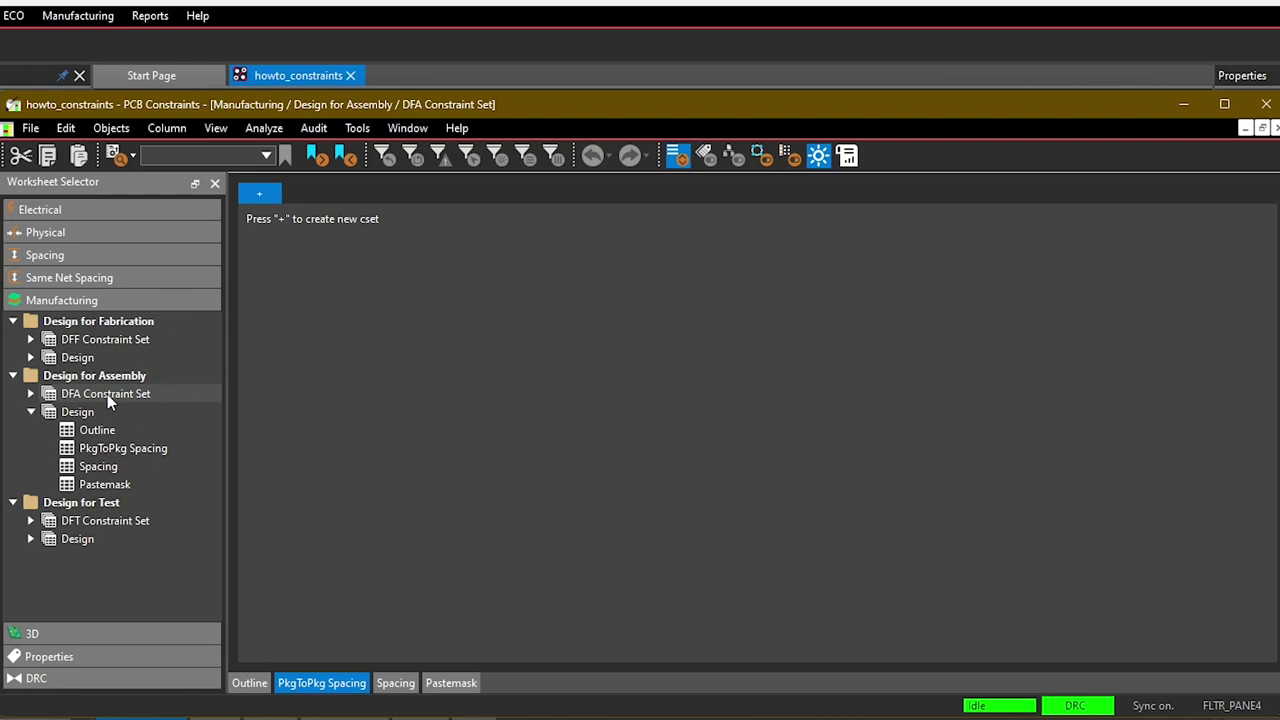
pyautogui.click(31, 394)
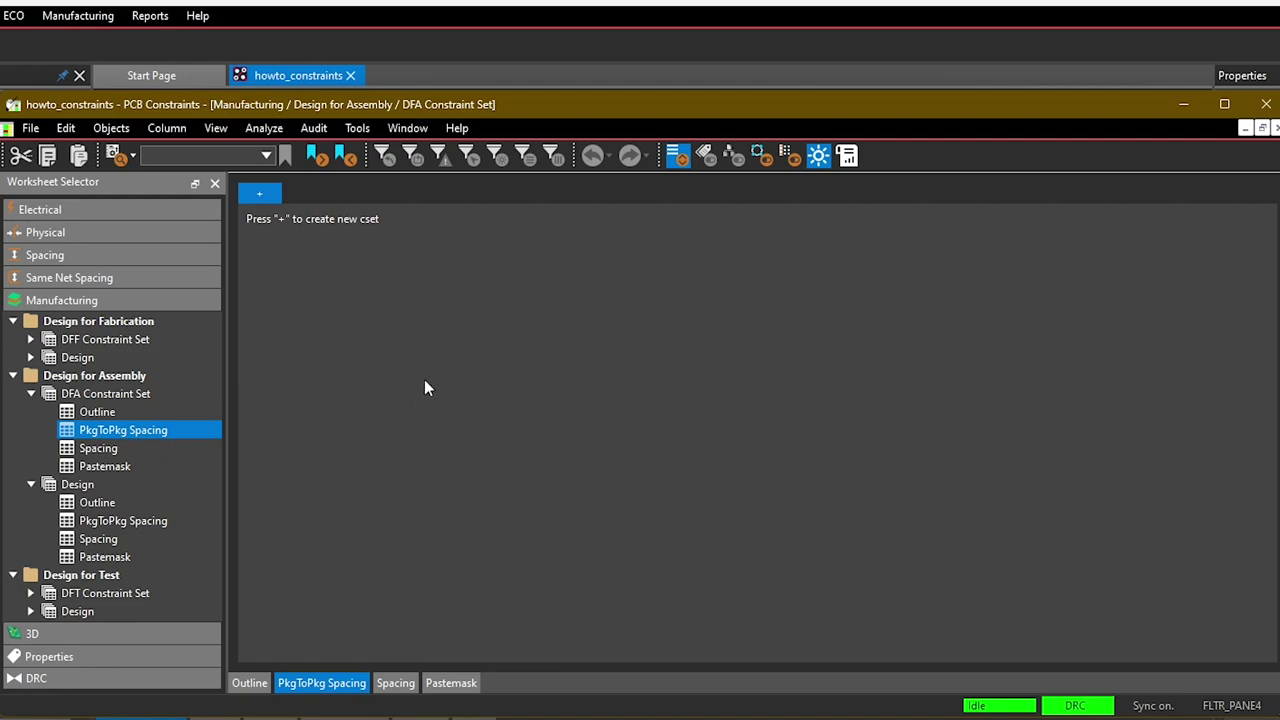
# Create the DFAPKGCS1 constraint set with Spacing as its usage.
pyautogui.click(266, 200)
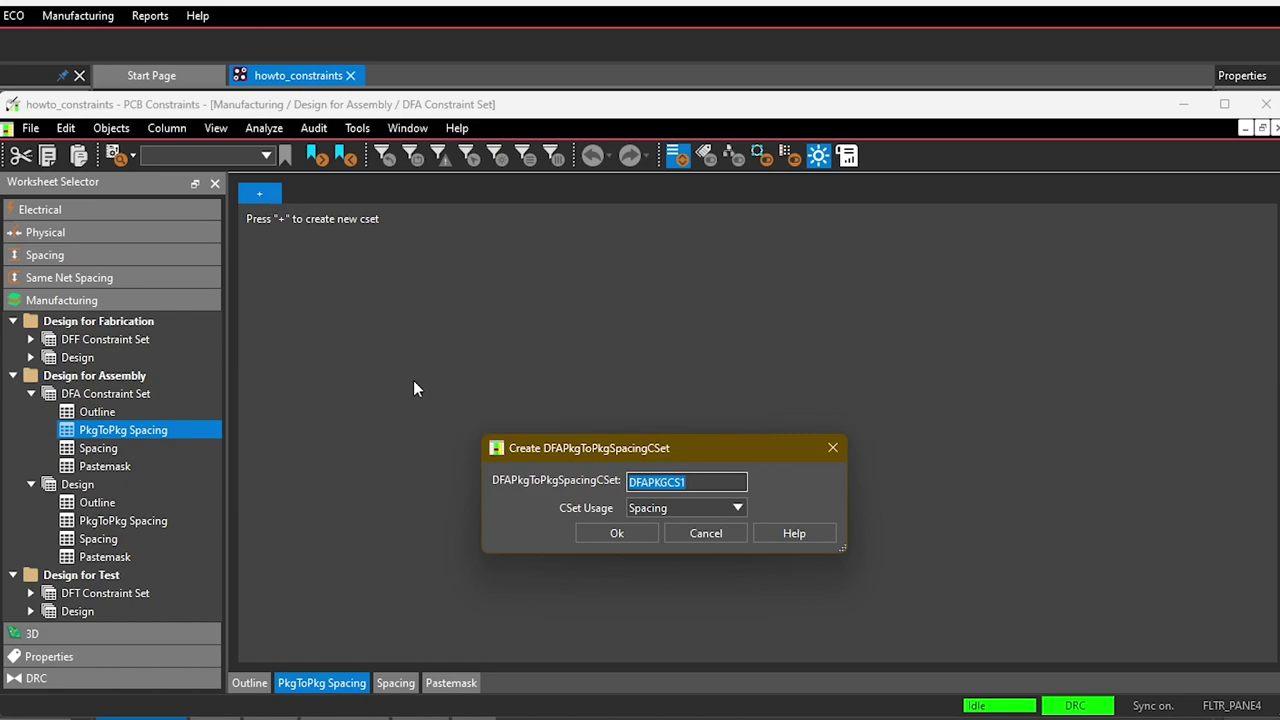
pyautogui.click(676, 510)
pyautogui.click(672, 508)
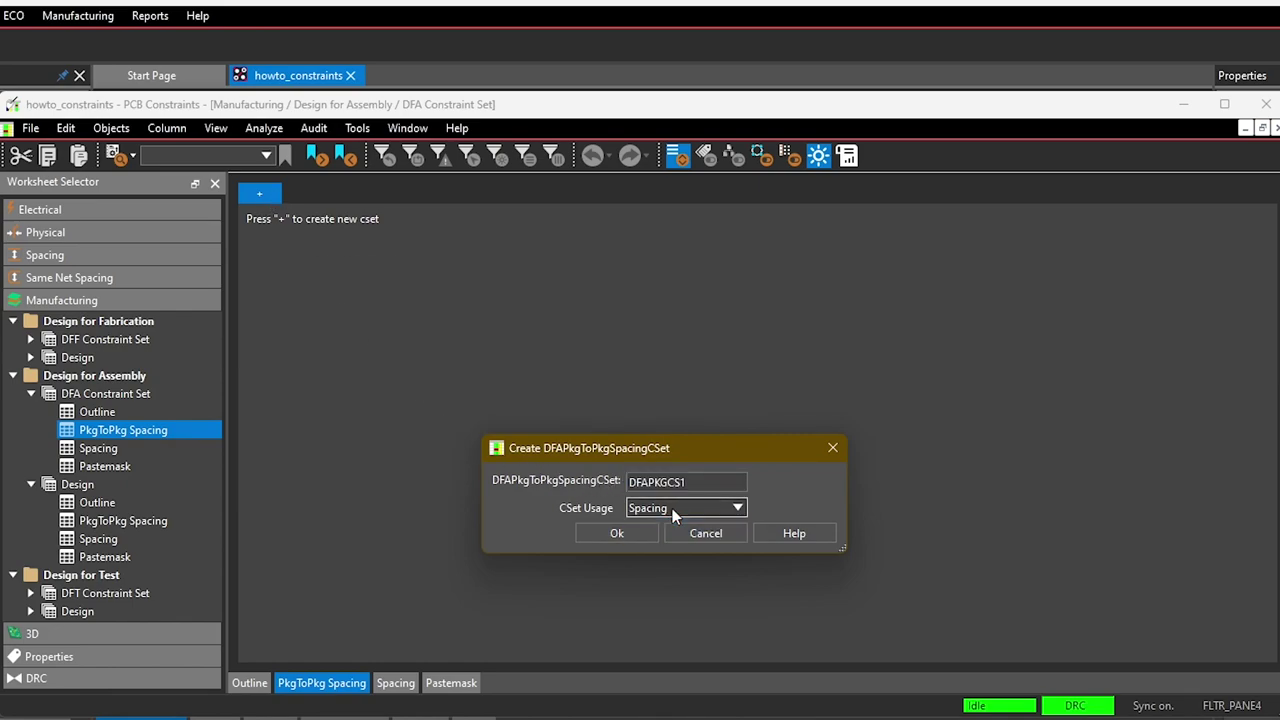
pyautogui.click(624, 531)
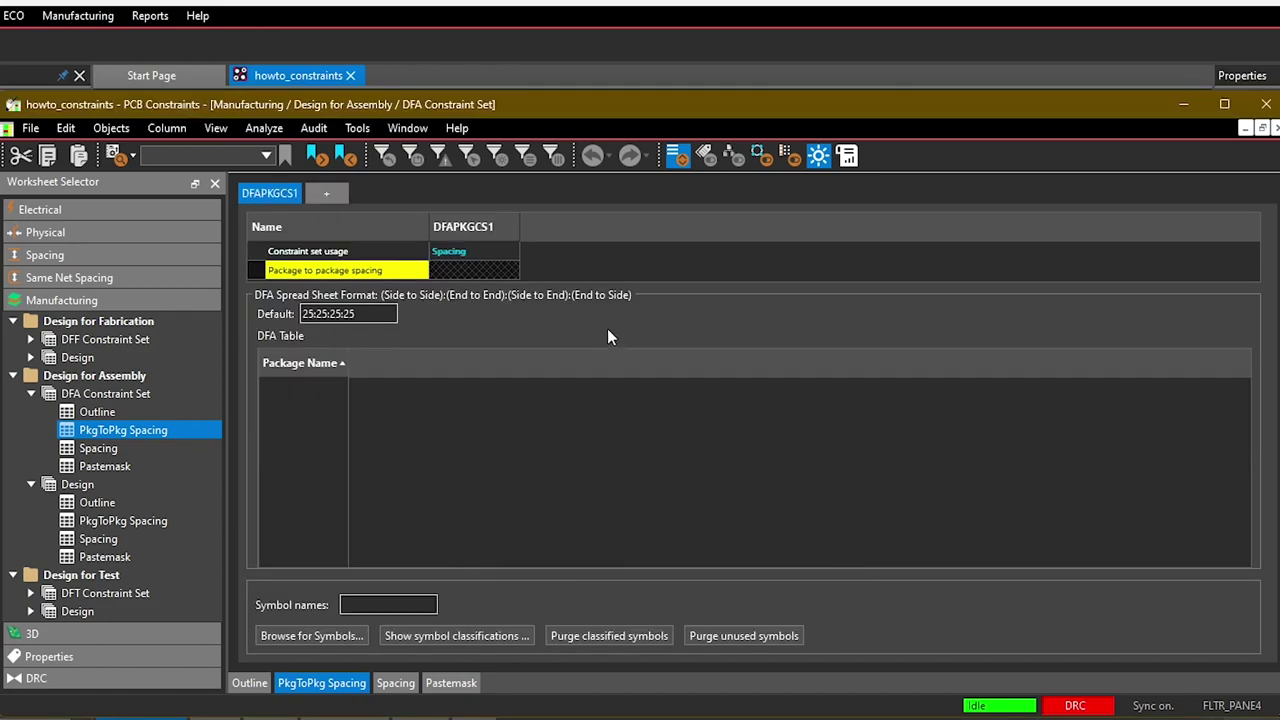
# Select the Package to package spacing row and its DFAPKGCS1 25:25:25:25 value cell.
pyautogui.click(303, 270)
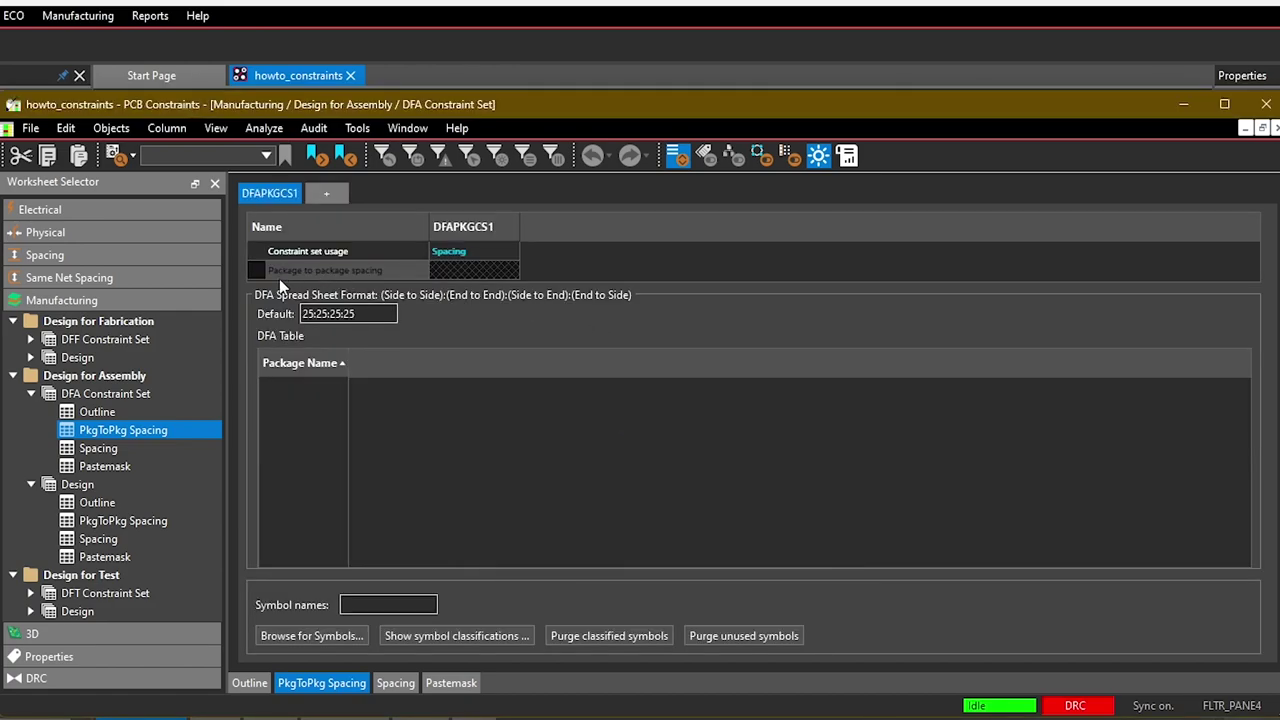
pyautogui.click(385, 274)
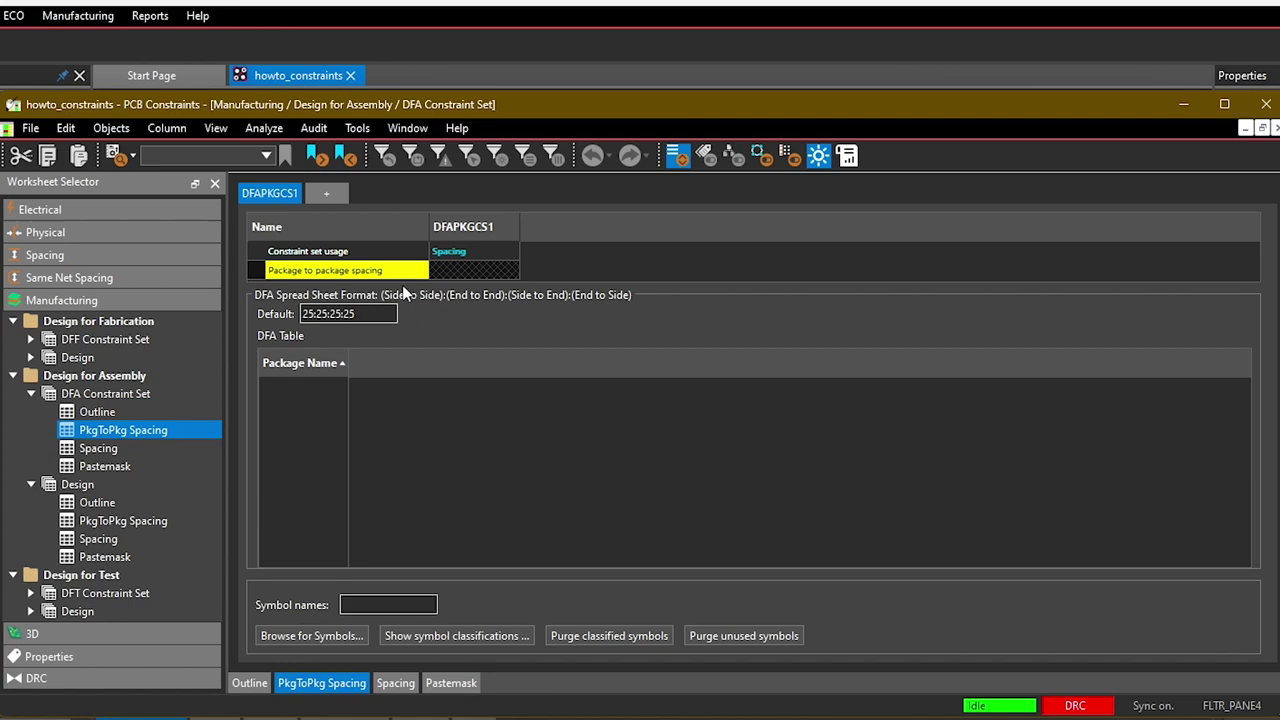
pyautogui.click(363, 272)
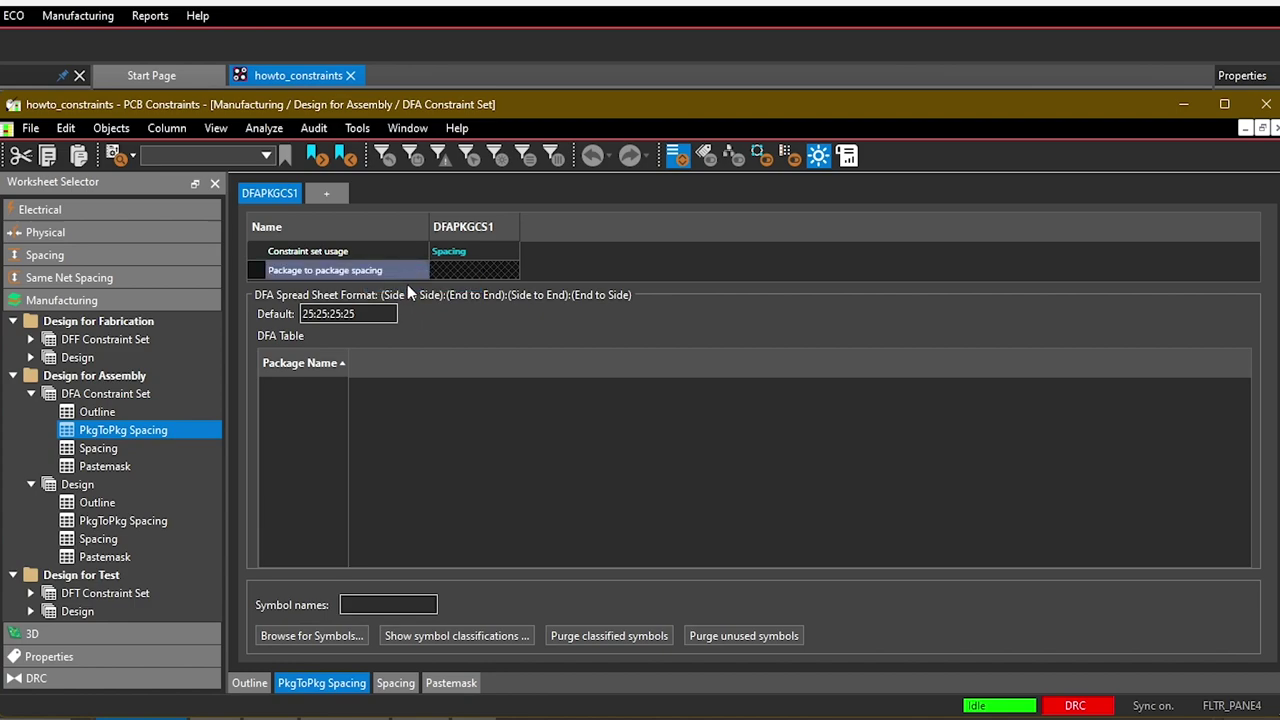
pyautogui.click(465, 272)
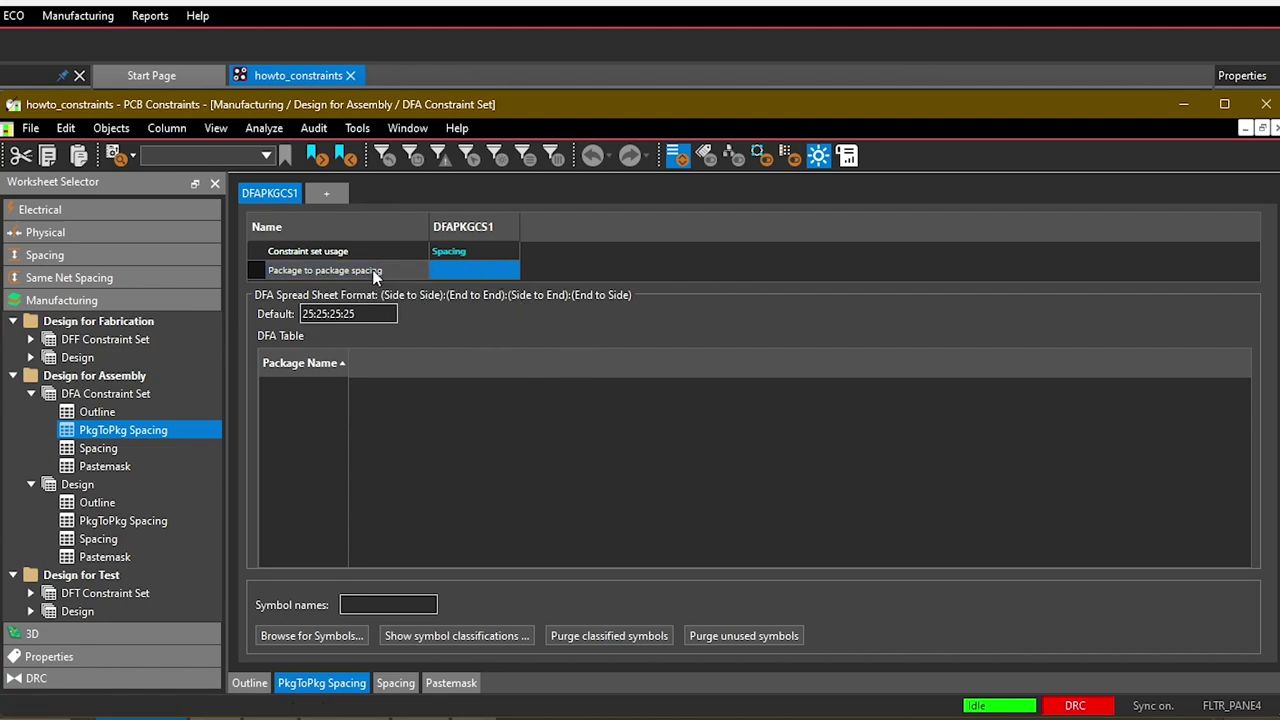
pyautogui.click(472, 274)
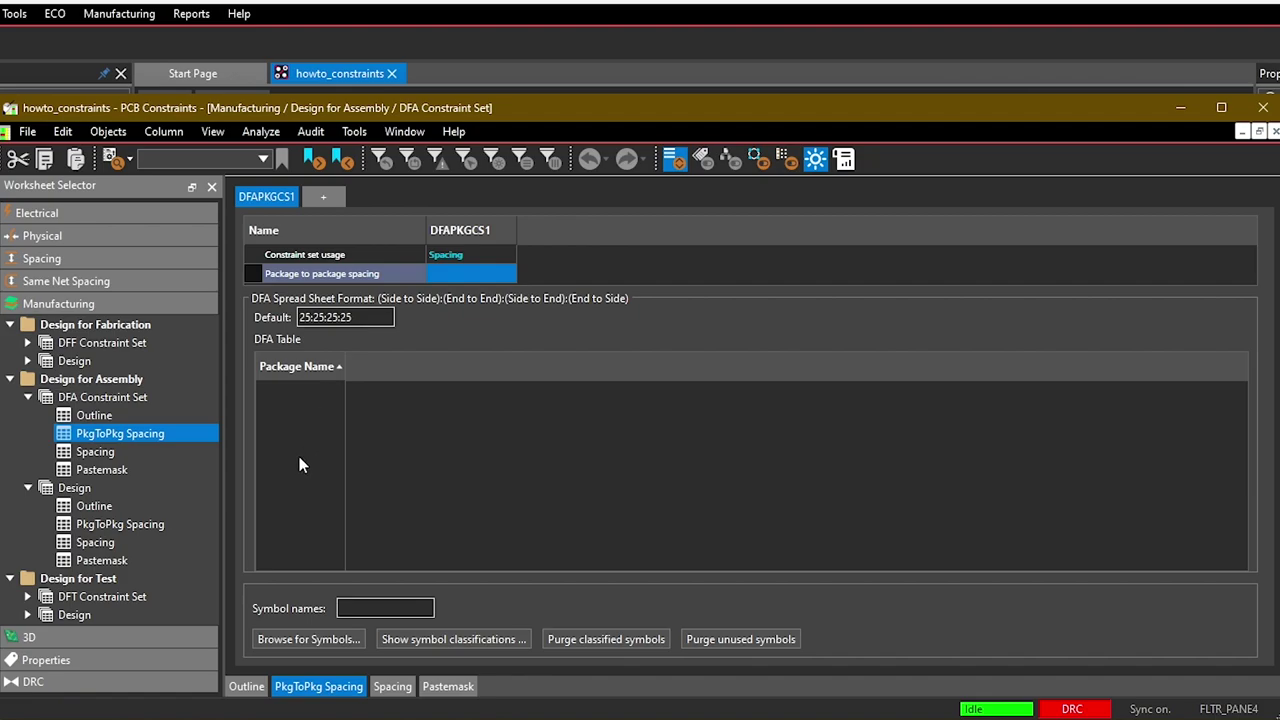
# Add all 18 packages, 2-SMD through USB4085-GF-A, to DFAPKGCS1 through the symbol browser.
pyautogui.click(318, 638)
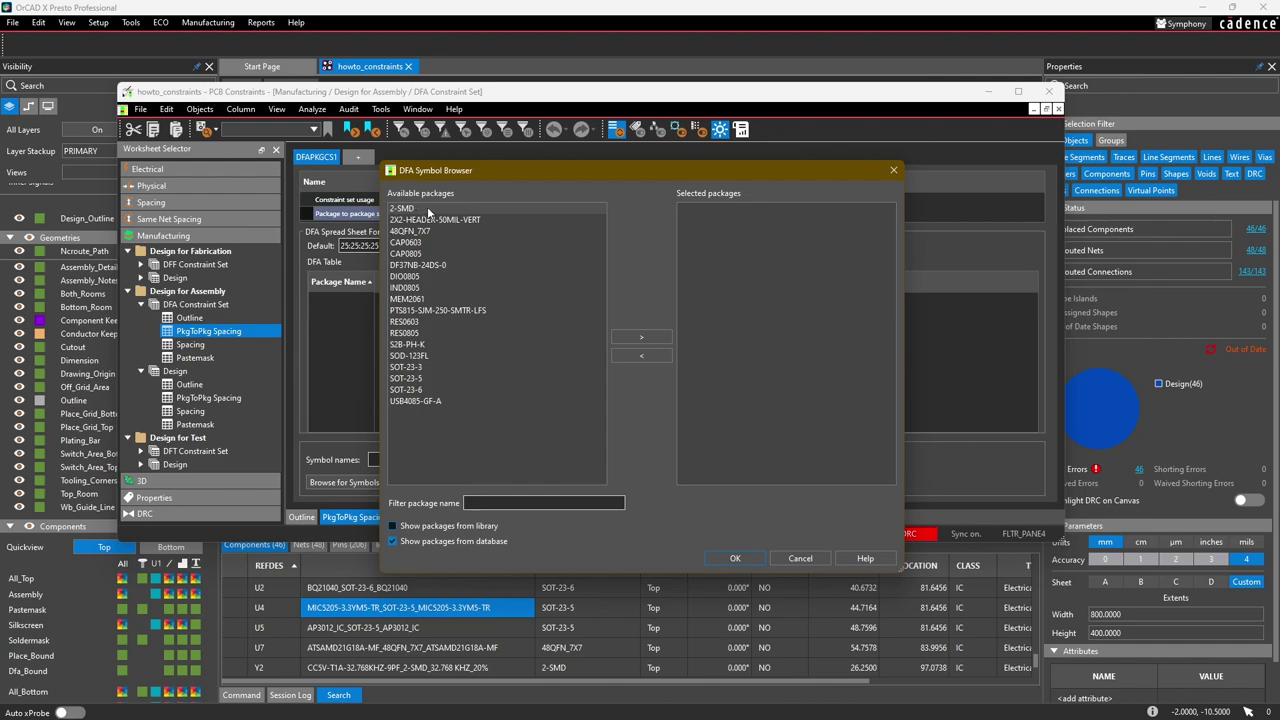
pyautogui.moveTo(430, 210); pyautogui.dragTo(430, 401)
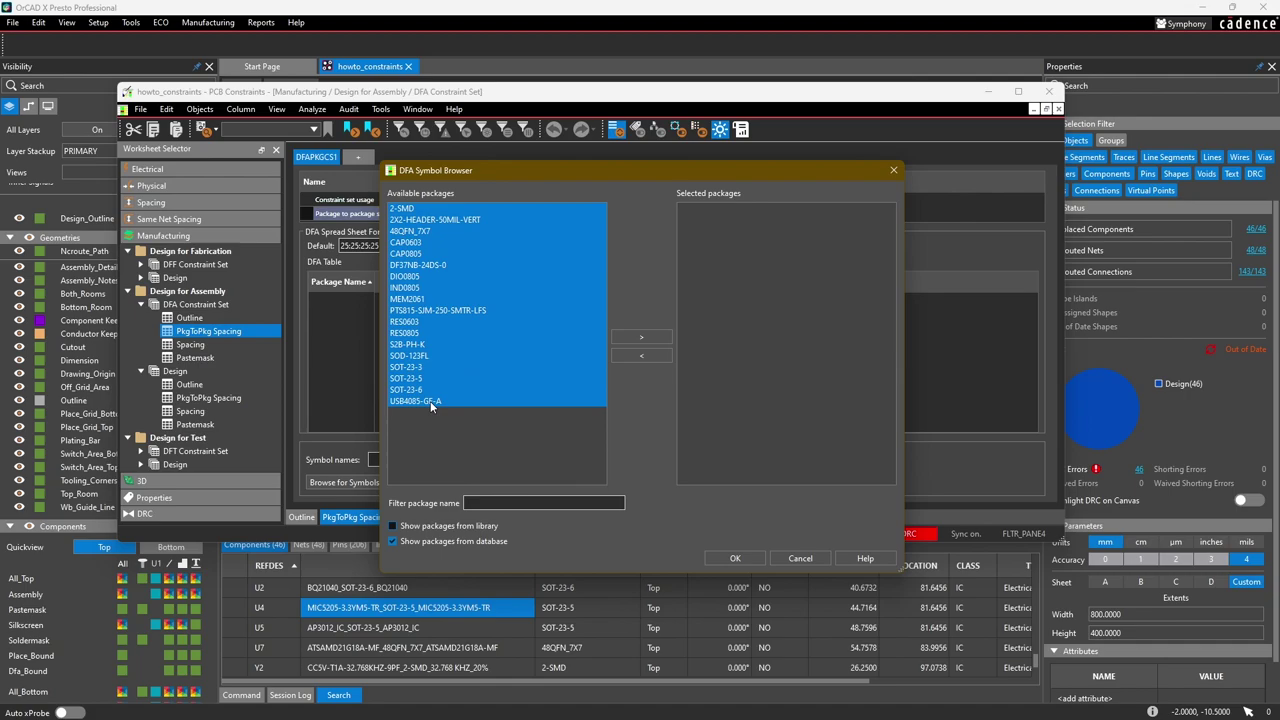
pyautogui.click(641, 337)
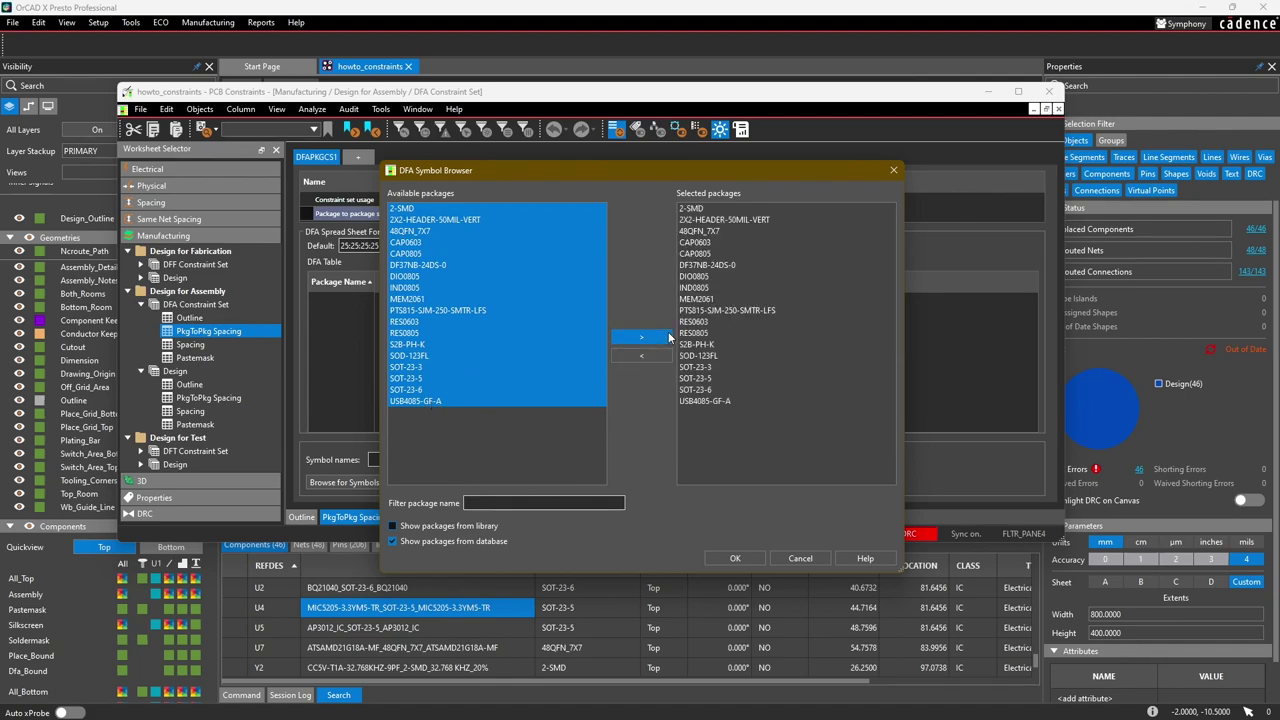
pyautogui.click(736, 558)
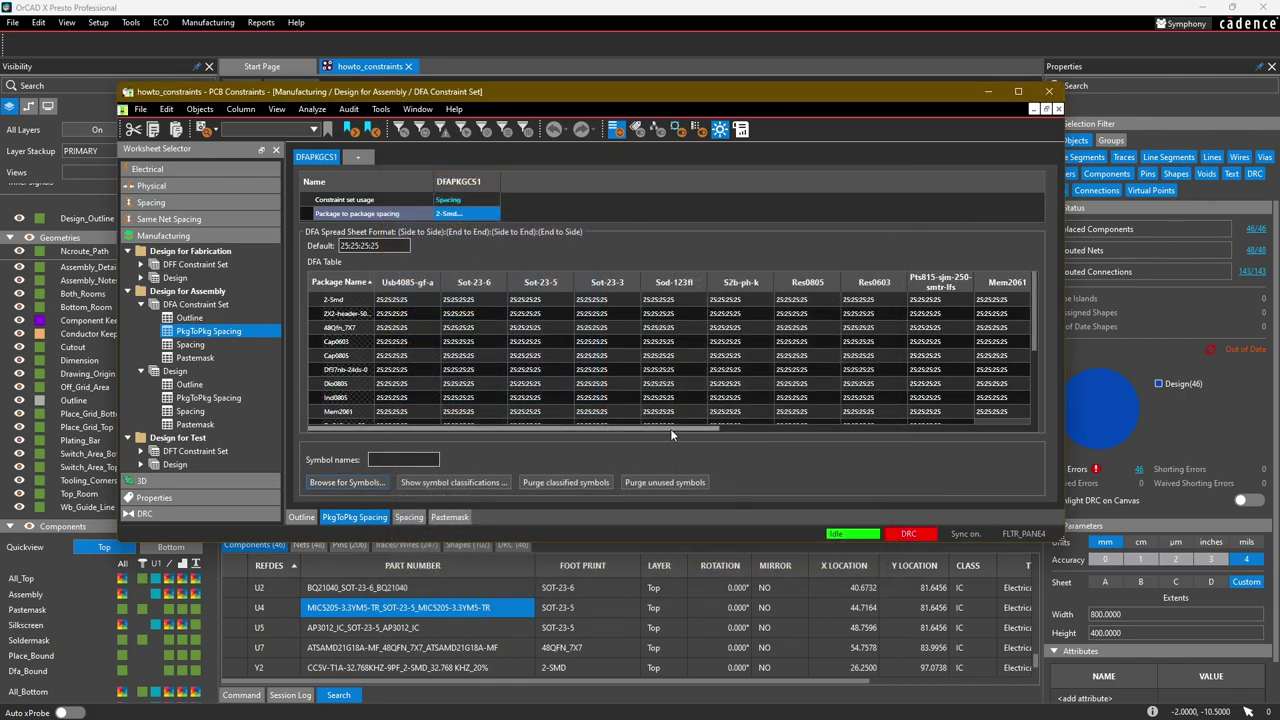
pyautogui.moveTo(671, 433); pyautogui.dragTo(572, 432)
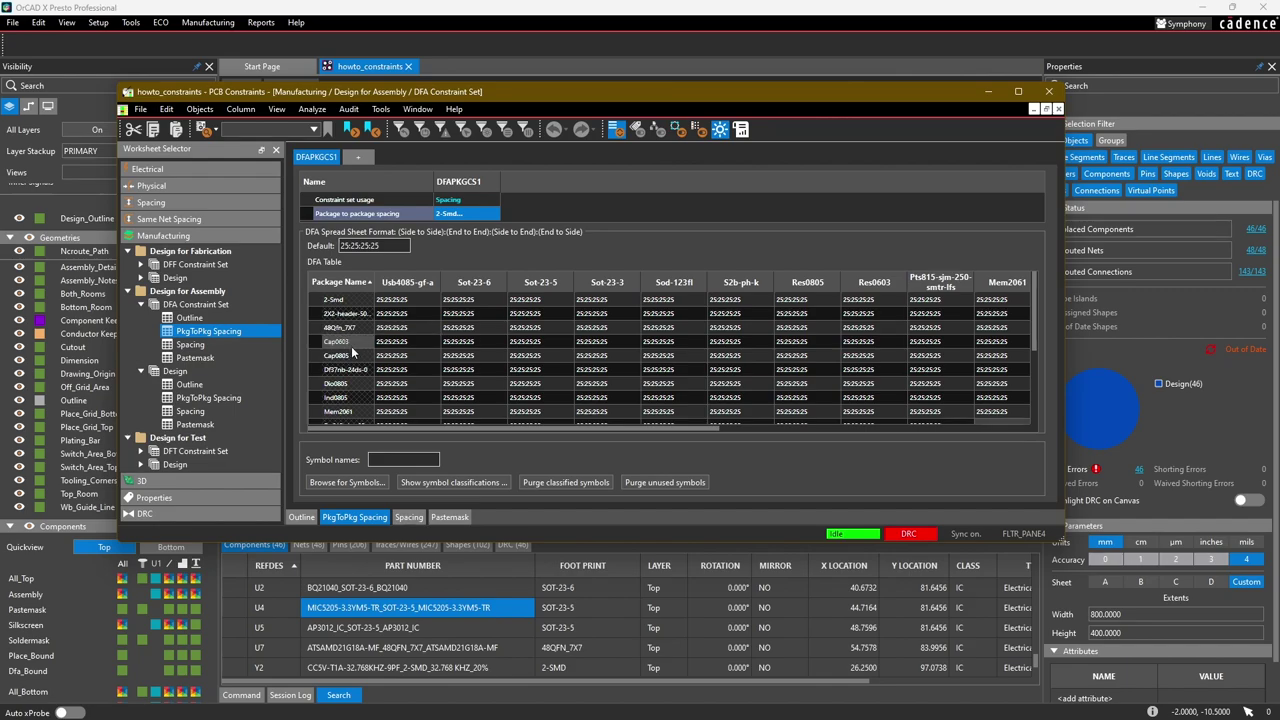
pyautogui.doubleClick(482, 341)
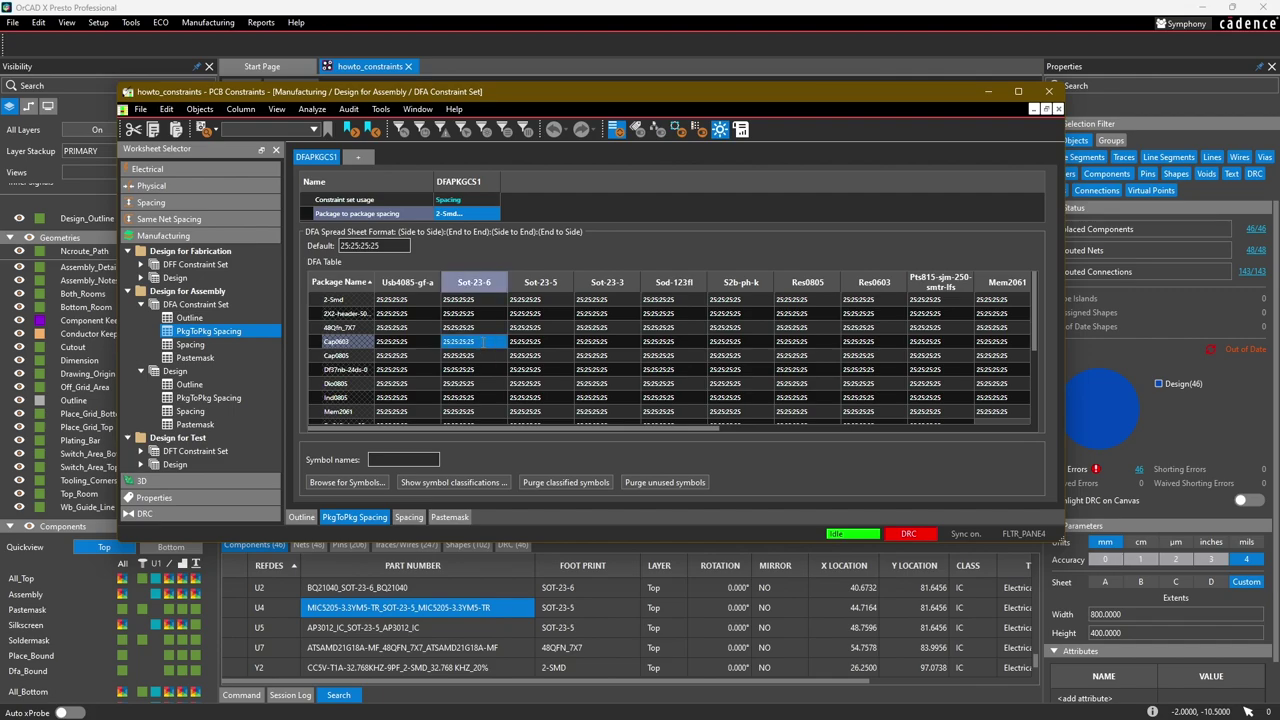
pyautogui.doubleClick(490, 341)
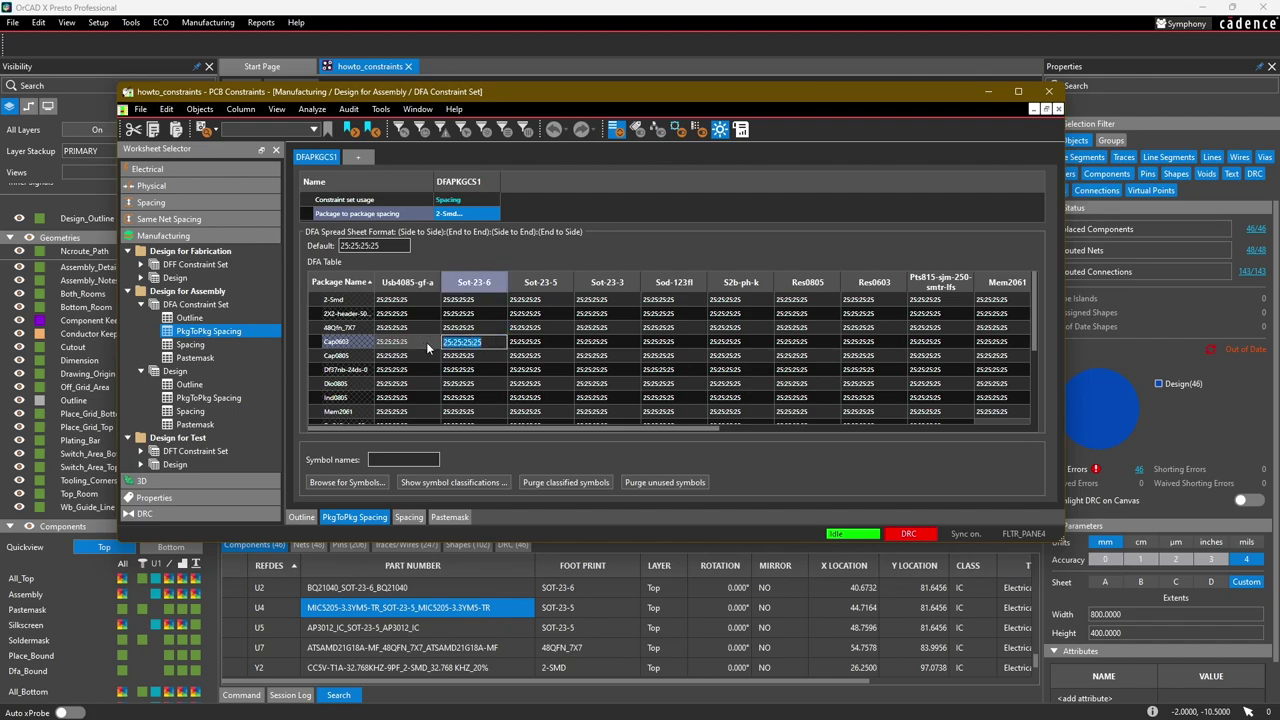
pyautogui.press('Return')
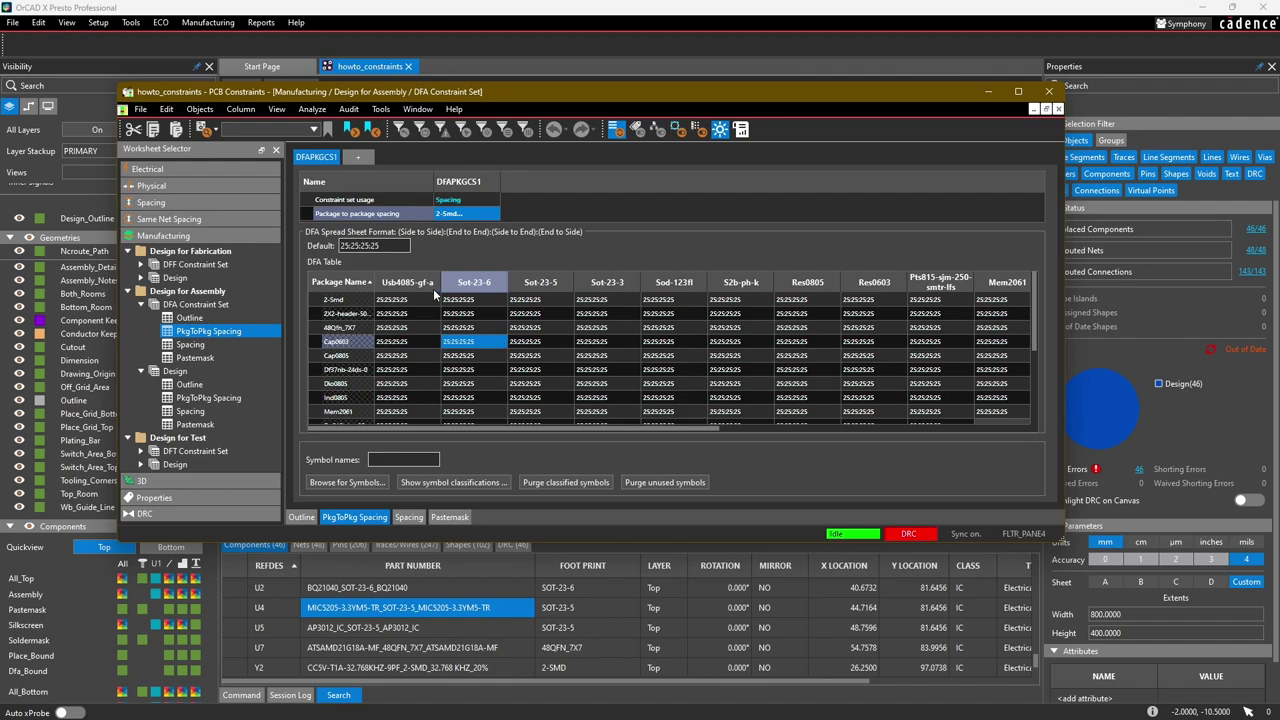
pyautogui.scroll(-1, 422, 329)
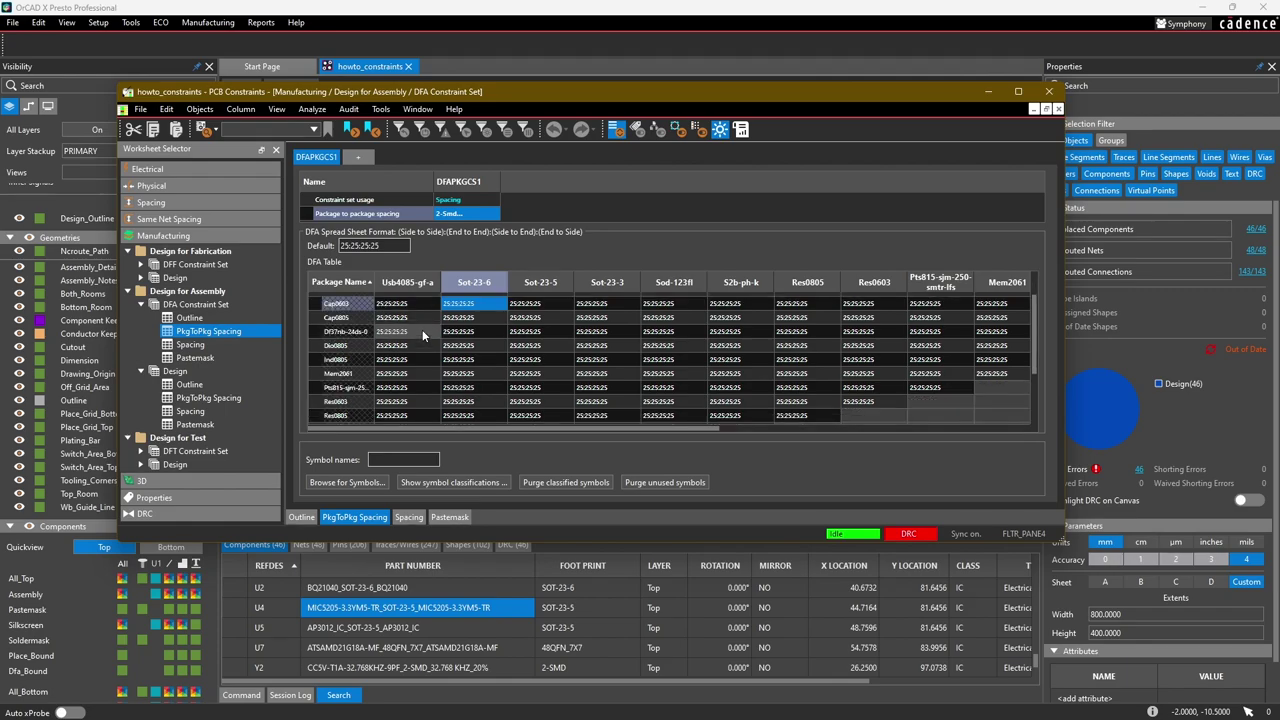
pyautogui.scroll(-3, 422, 329)
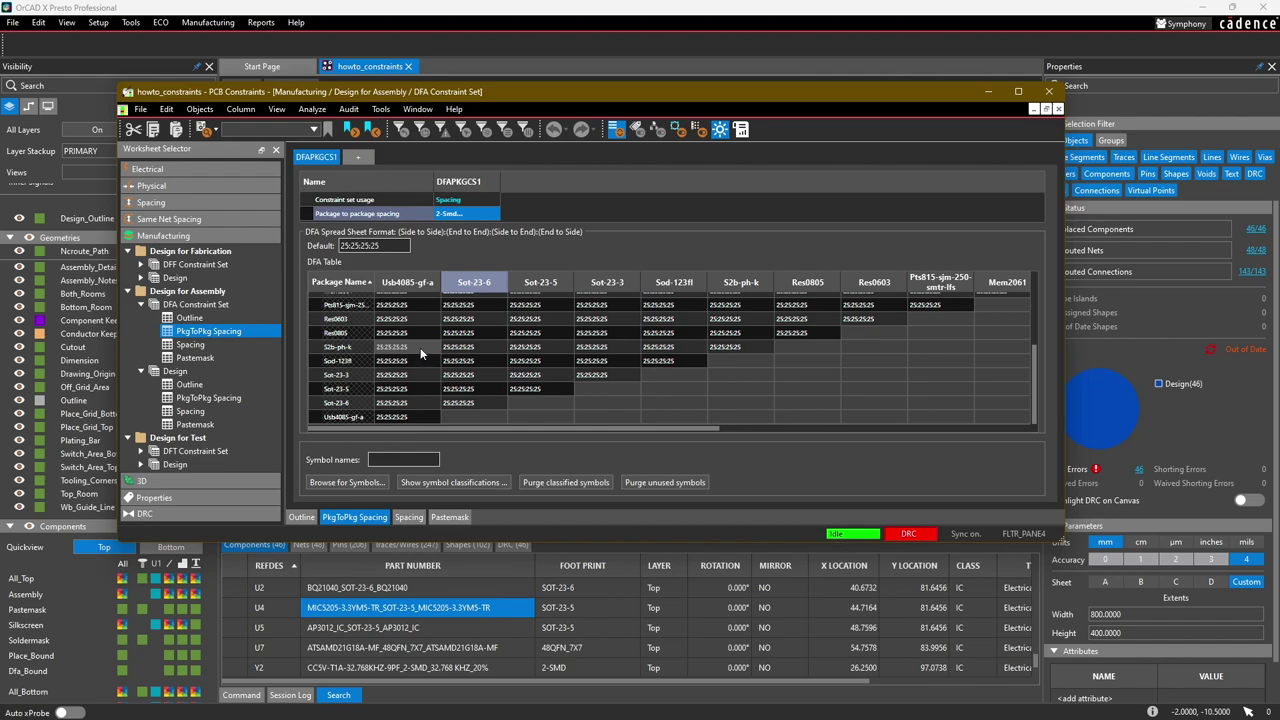
pyautogui.scroll(4, 420, 347)
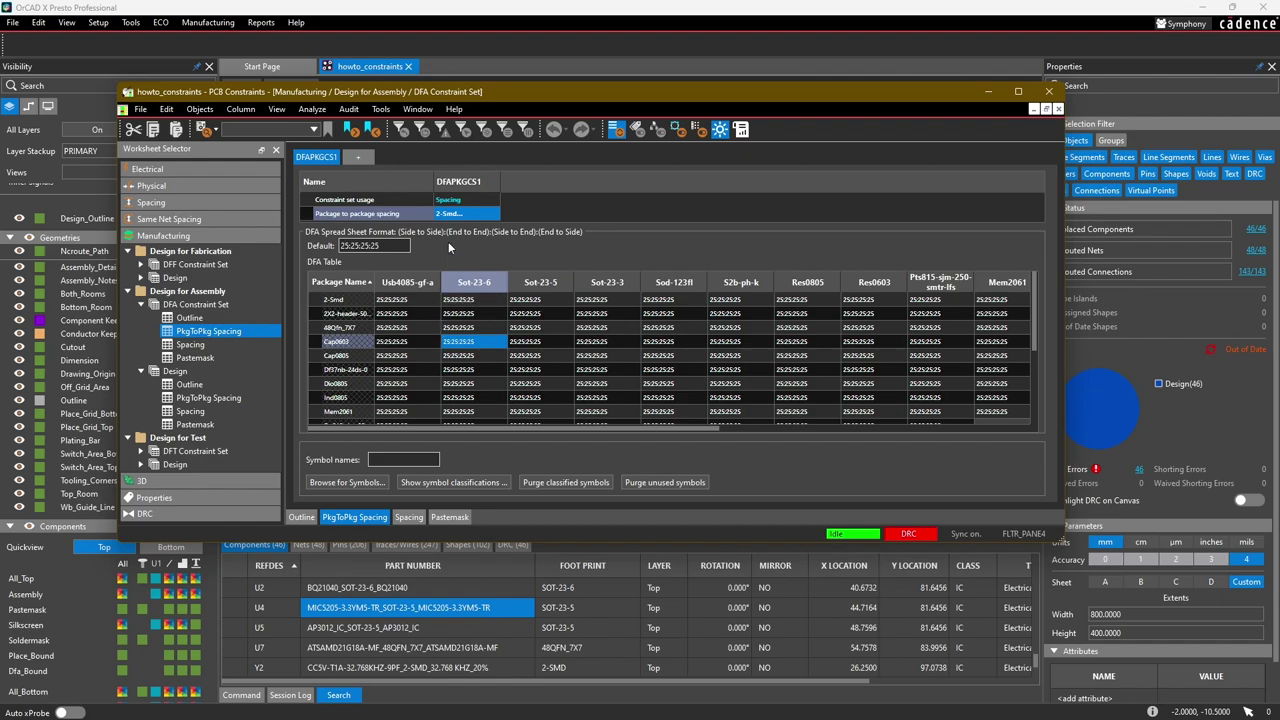
# Delete the DFAPKGCS1 constraint set.
pyautogui.rightClick(308, 158)
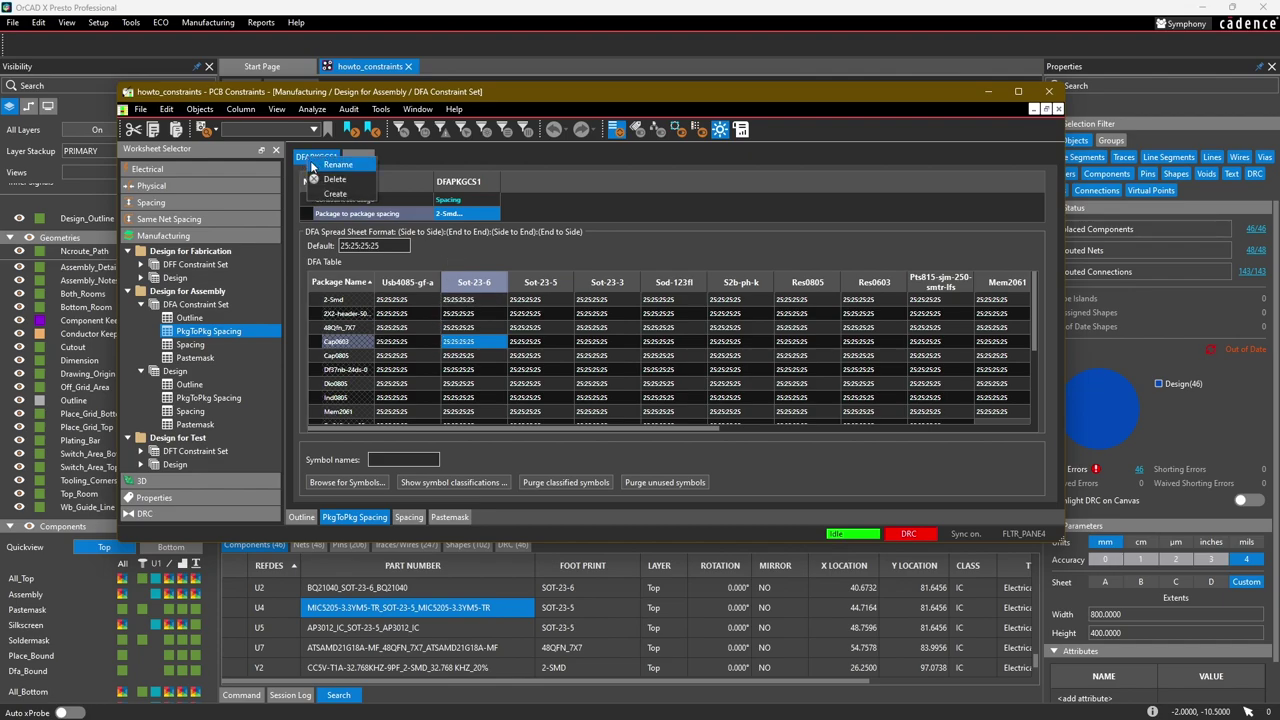
pyautogui.click(330, 178)
pyautogui.click(642, 337)
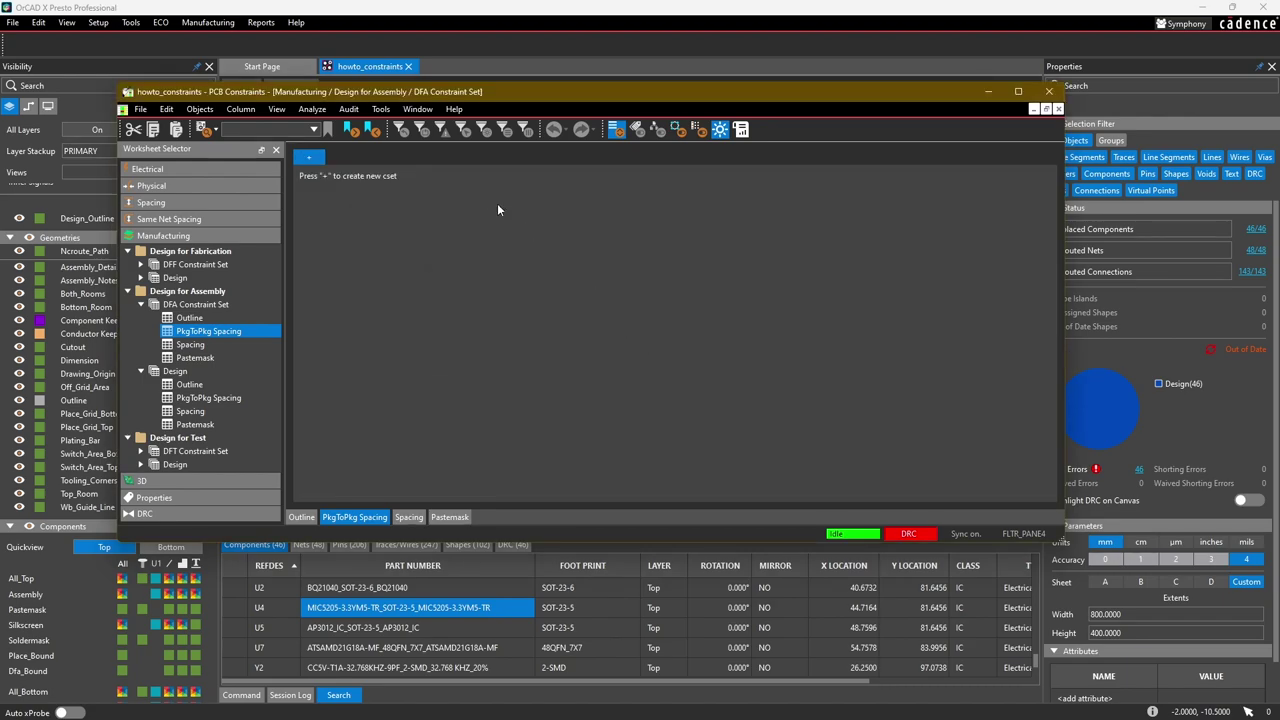
# Create the new DFAPKGCS2 constraint set and bring up the symbol classification browser.
pyautogui.click(309, 157)
pyautogui.click(604, 403)
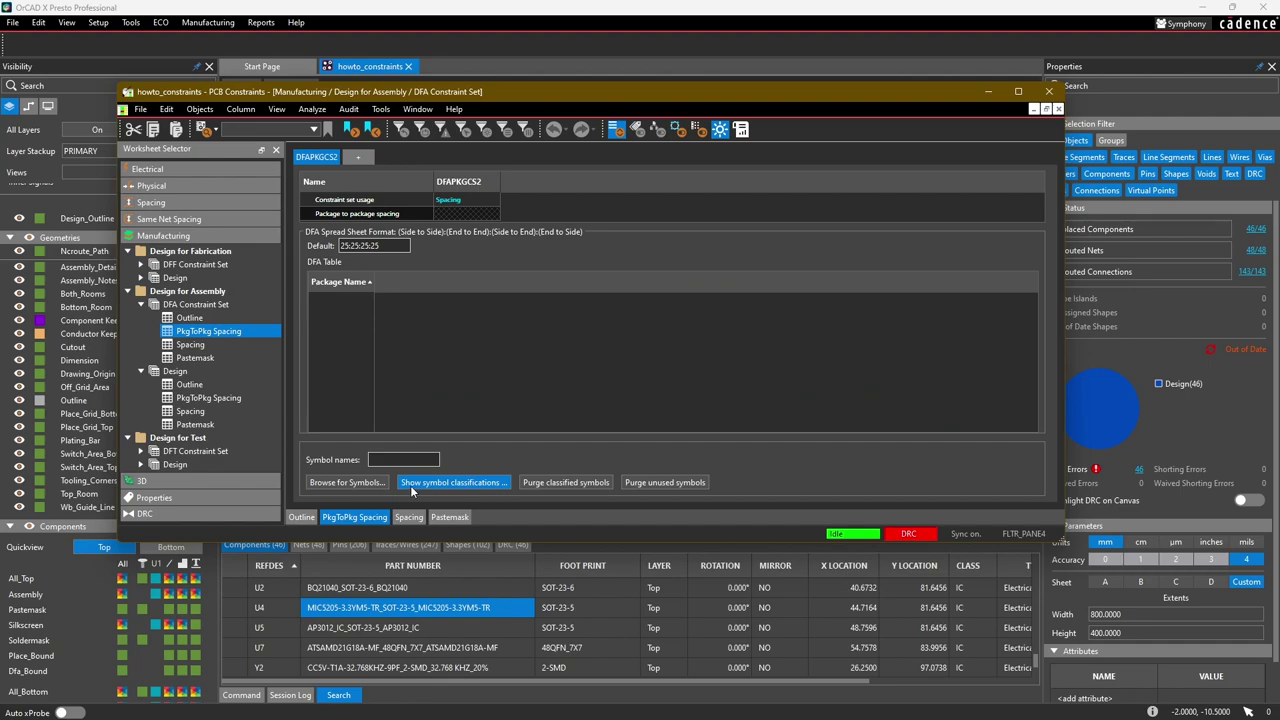
pyautogui.click(446, 482)
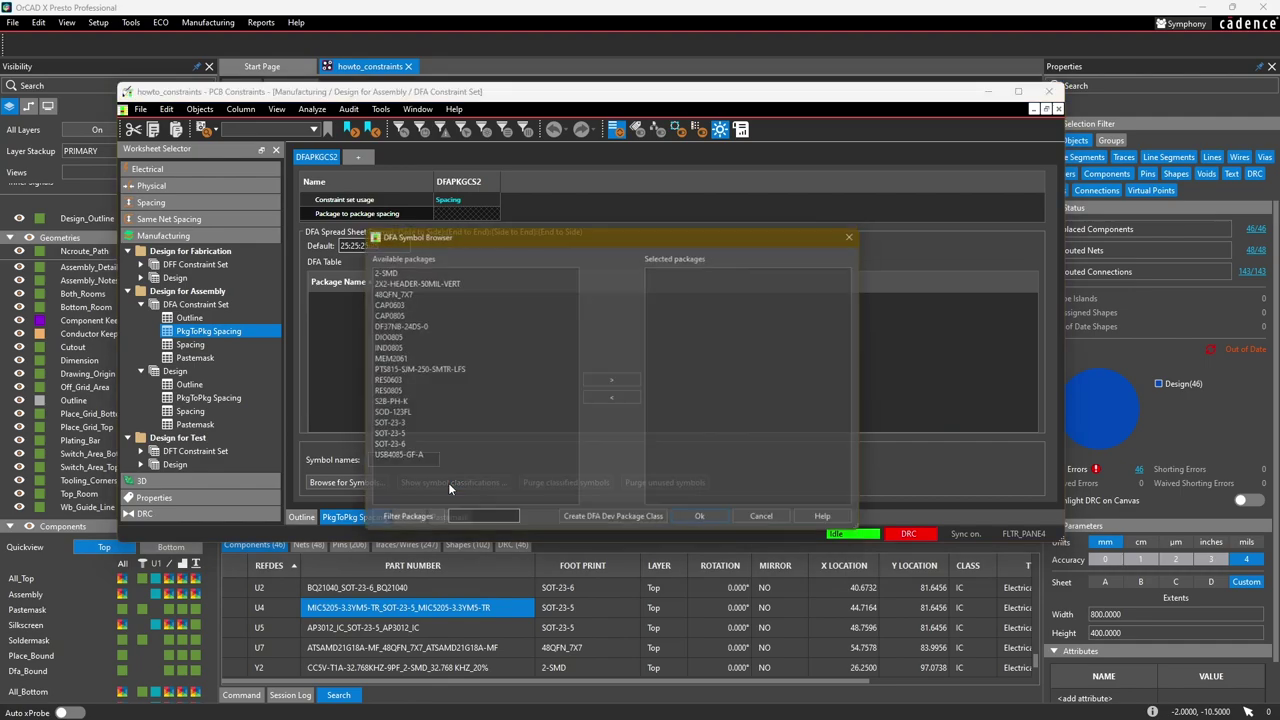
pyautogui.moveTo(618, 193); pyautogui.dragTo(621, 166)
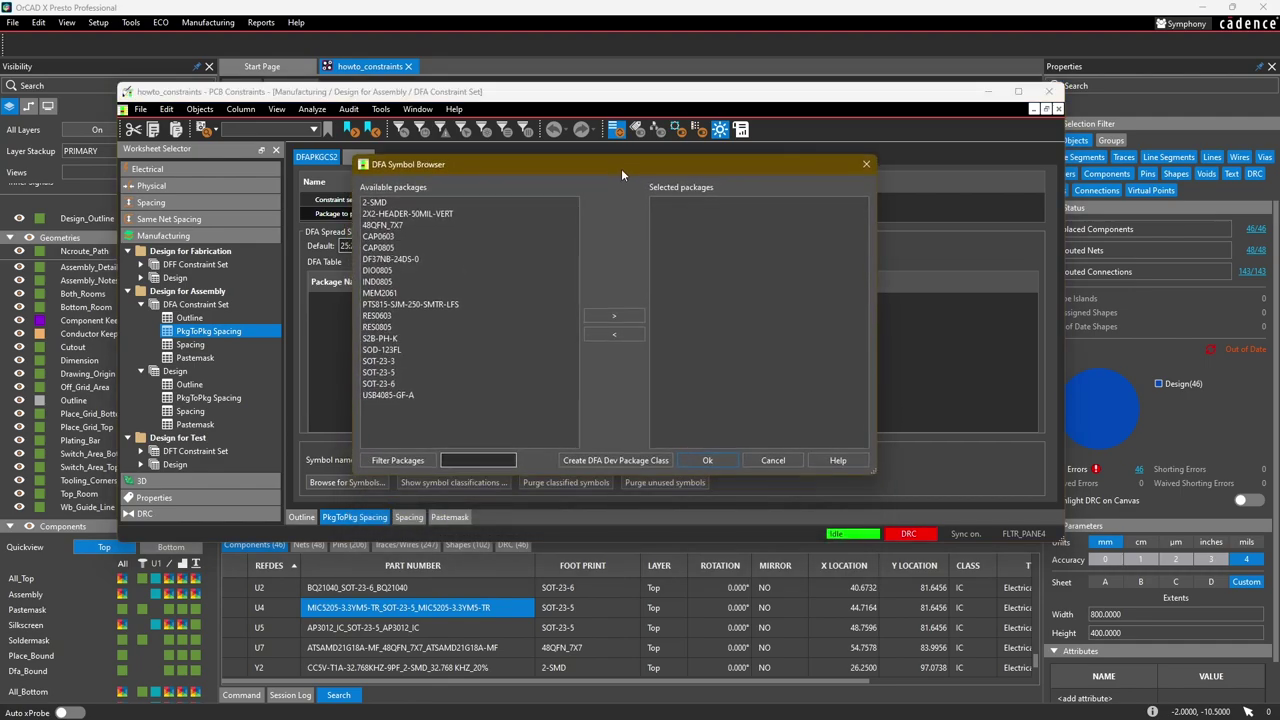
# Create three DFA dev package classes named CHIP, IC and CONNPTH.
pyautogui.click(629, 456)
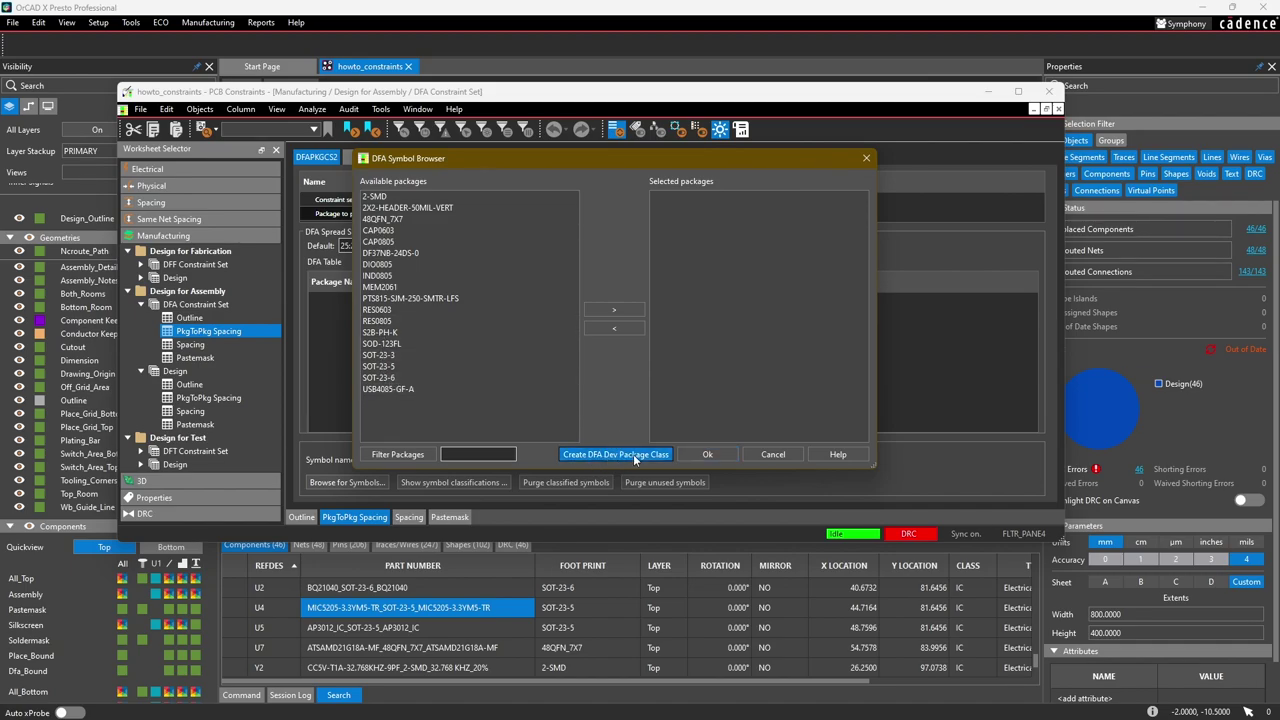
pyautogui.write('CHIP')
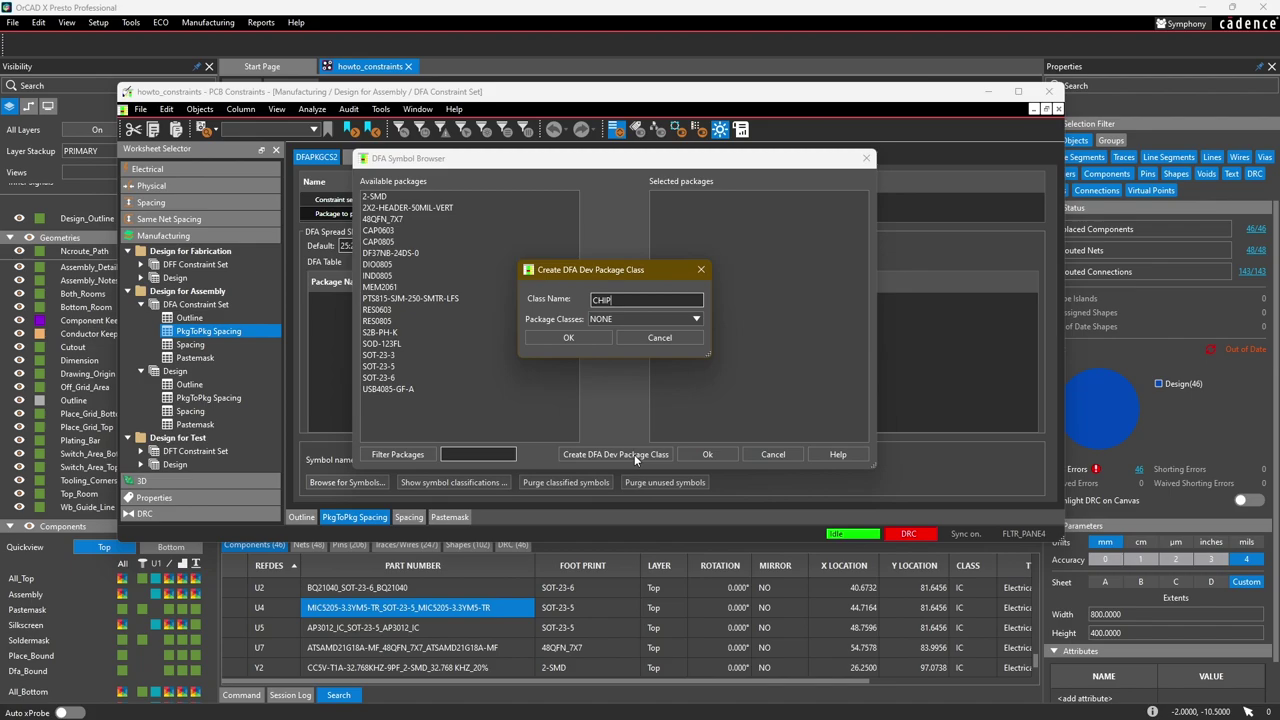
pyautogui.click(590, 334)
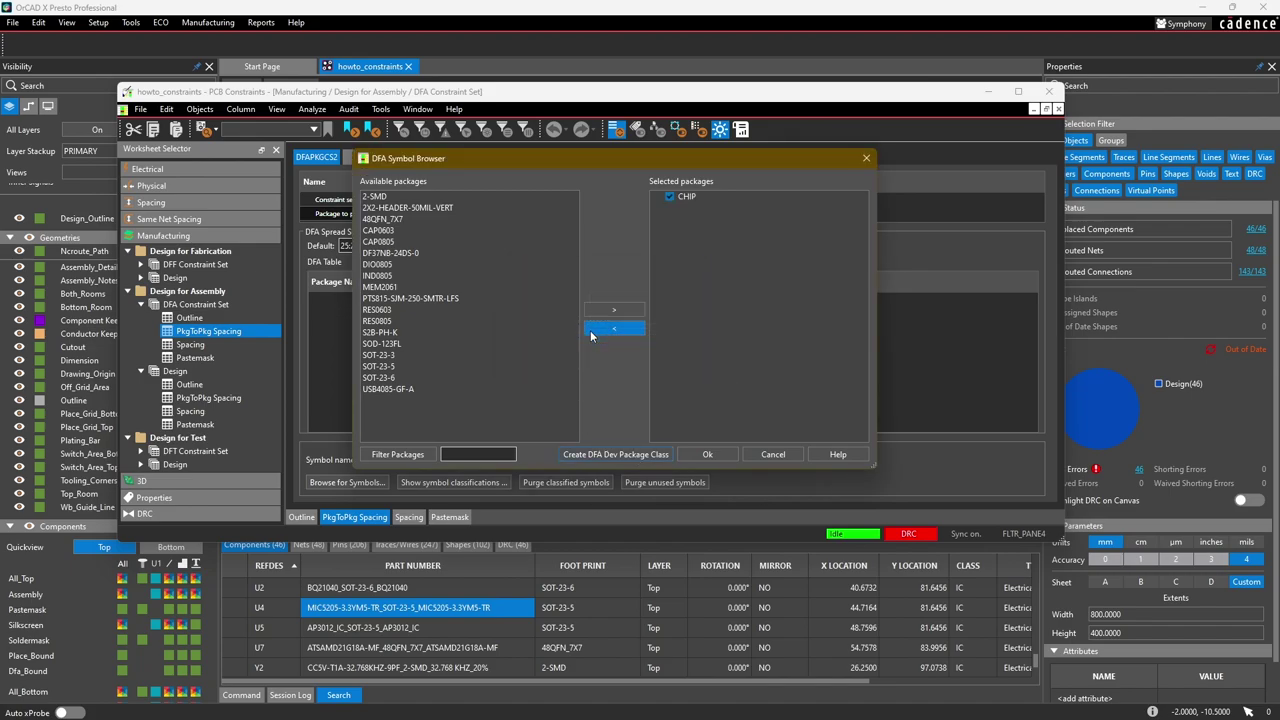
pyautogui.click(611, 456)
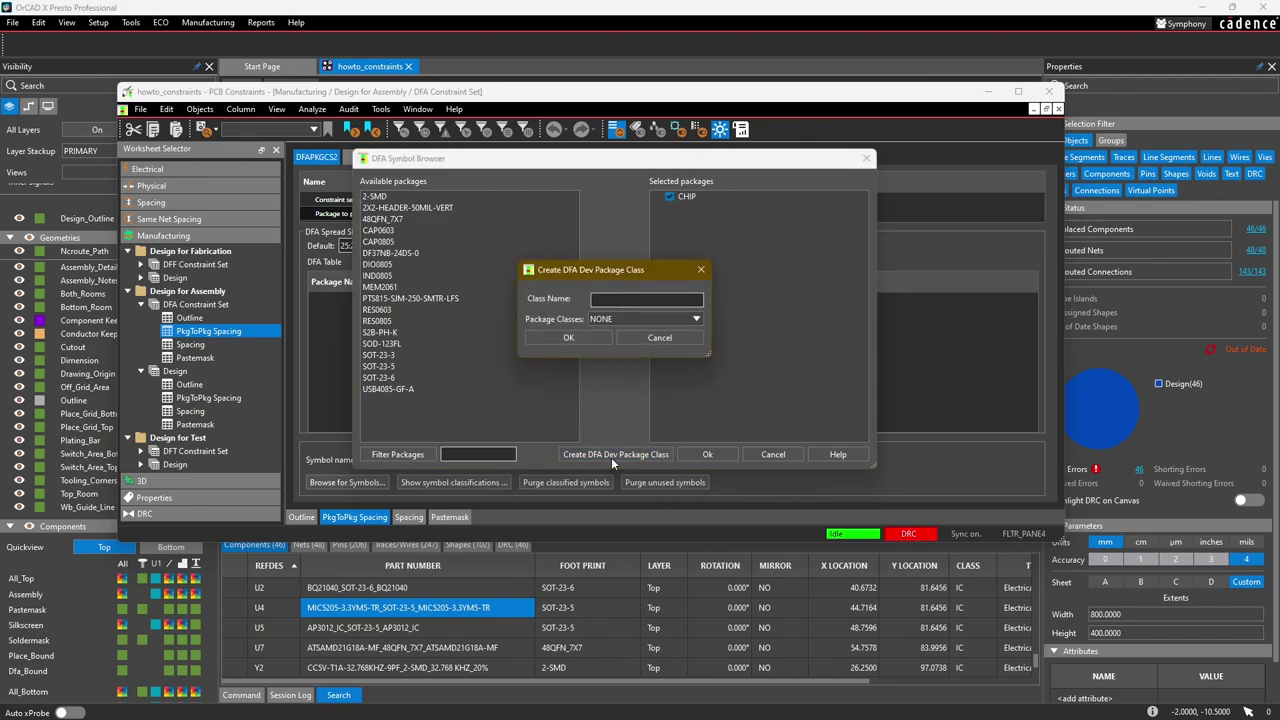
pyautogui.write('IC')
pyautogui.click(568, 338)
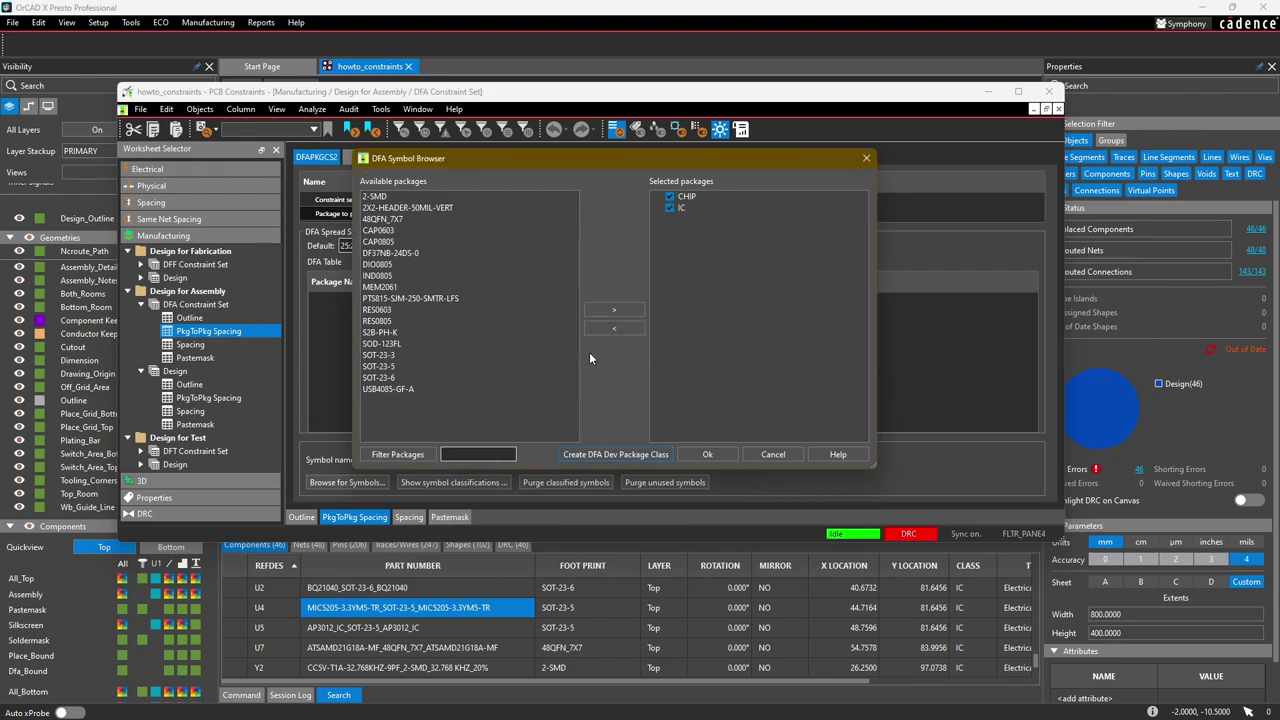
pyautogui.click(584, 455)
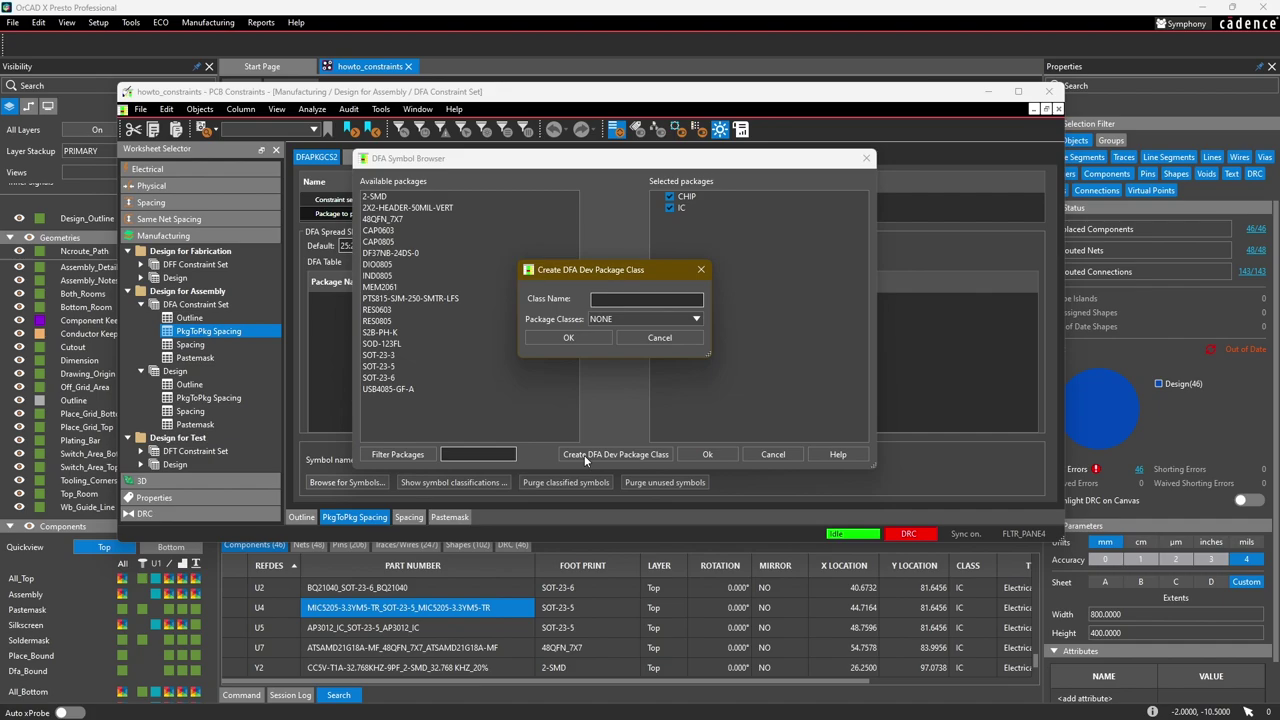
pyautogui.write('CONNPTH')
pyautogui.click(568, 338)
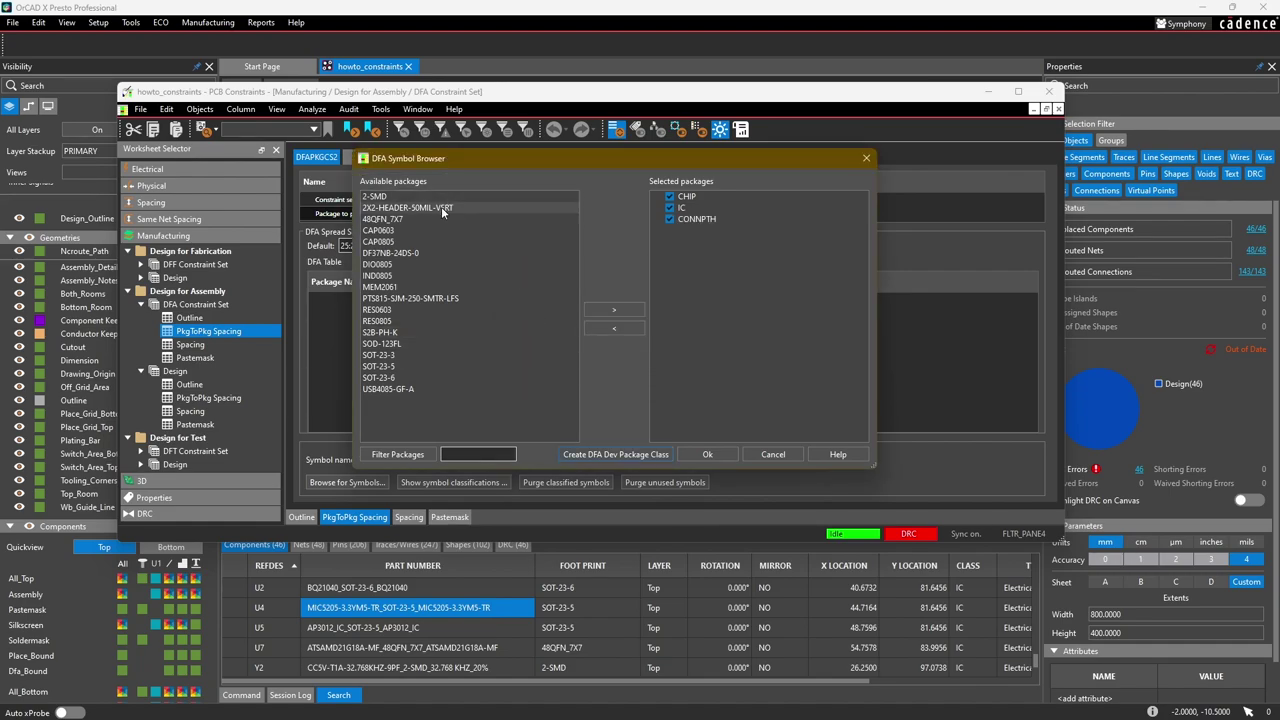
# Move 2-SMD, CAP0603, CAP0805, DIO0805, IND0805, RES0603, RES0805 and SOD-123FL into CHIP.
pyautogui.click(688, 198)
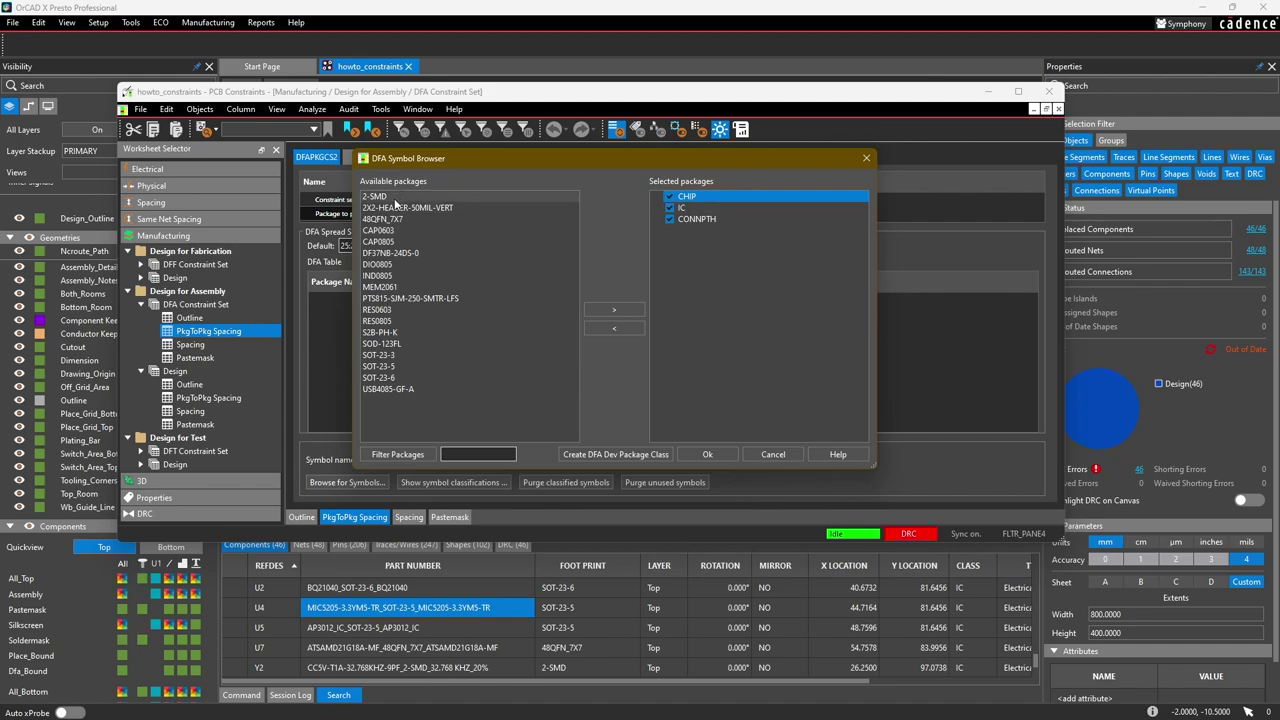
pyautogui.click(394, 198)
pyautogui.keyDown('ctrl'); pyautogui.click(394, 230); pyautogui.keyUp('ctrl')
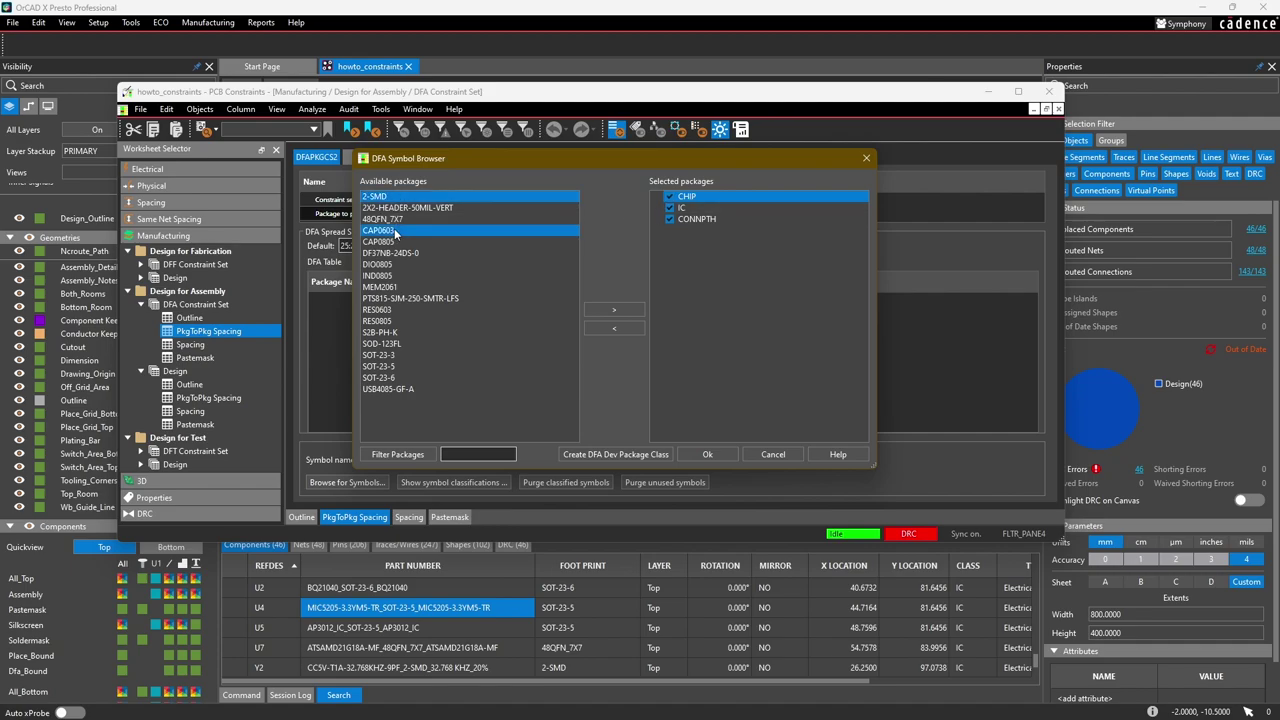
pyautogui.keyDown('ctrl'); pyautogui.click(394, 242); pyautogui.keyUp('ctrl')
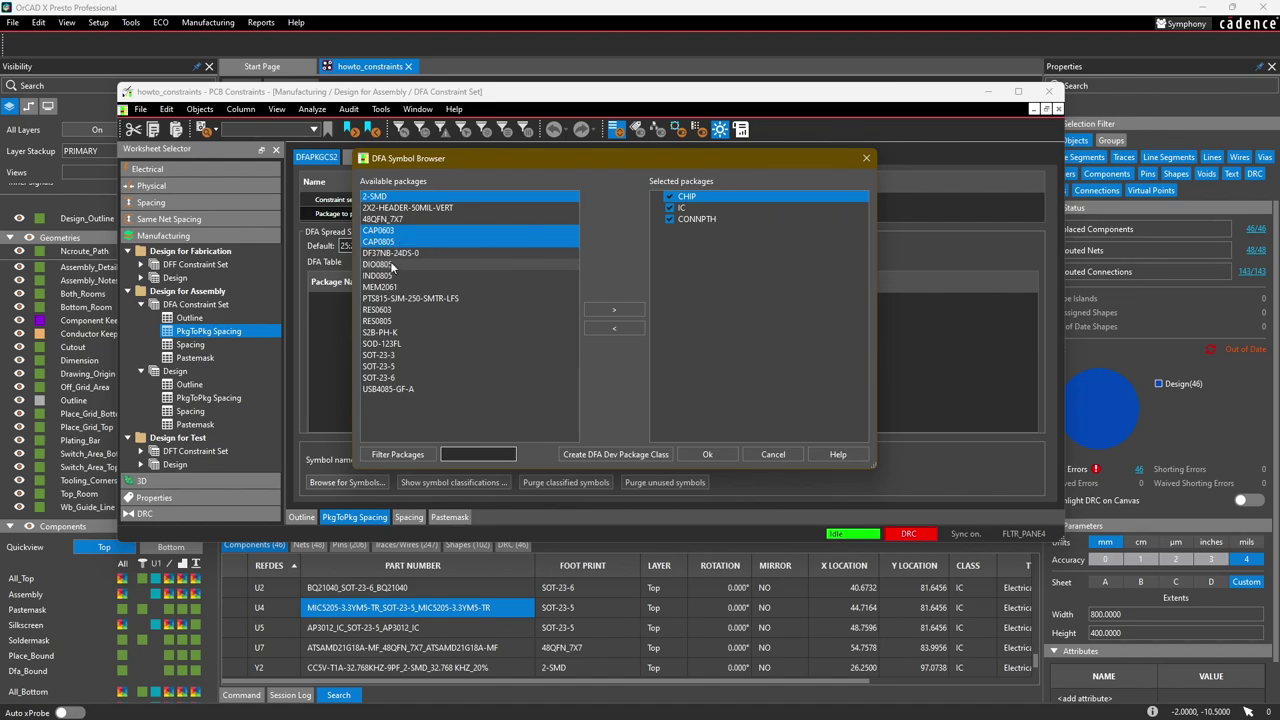
pyautogui.keyDown('ctrl'); pyautogui.click(389, 265); pyautogui.keyUp('ctrl')
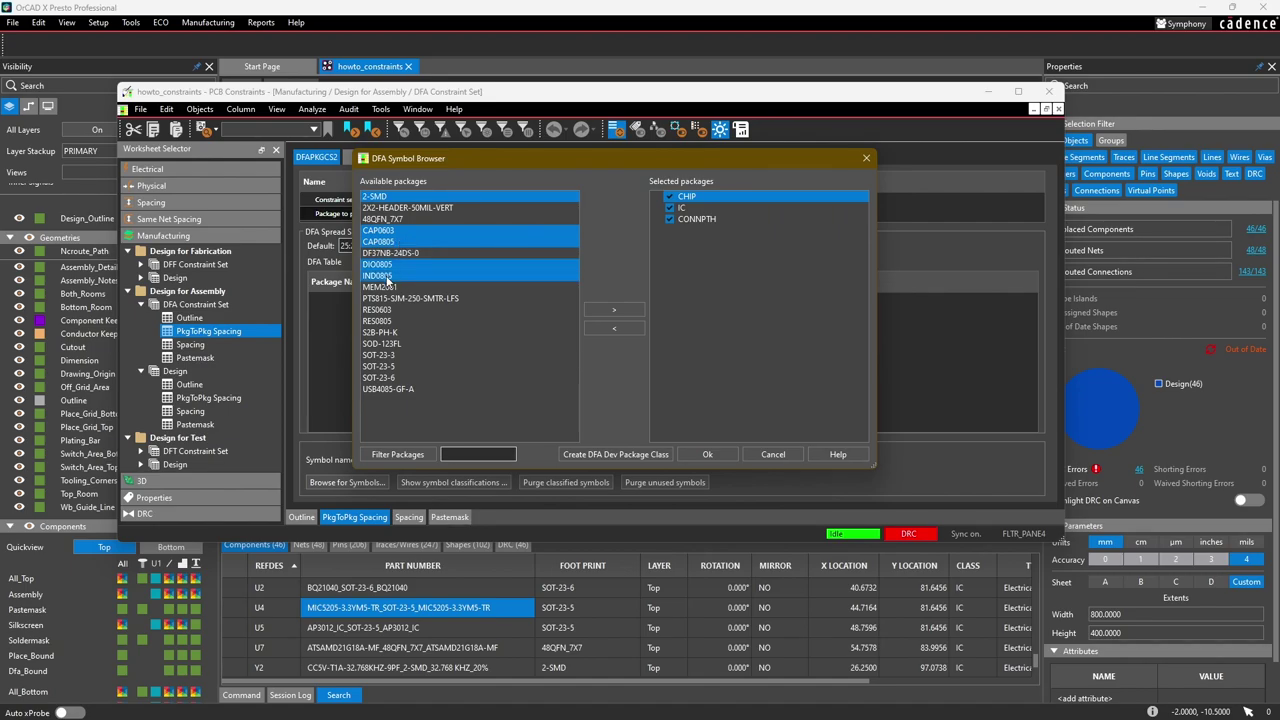
pyautogui.keyDown('ctrl'); pyautogui.click(389, 276); pyautogui.keyUp('ctrl')
pyautogui.keyDown('ctrl'); pyautogui.click(391, 310); pyautogui.keyUp('ctrl')
pyautogui.keyDown('ctrl'); pyautogui.click(390, 321); pyautogui.keyUp('ctrl')
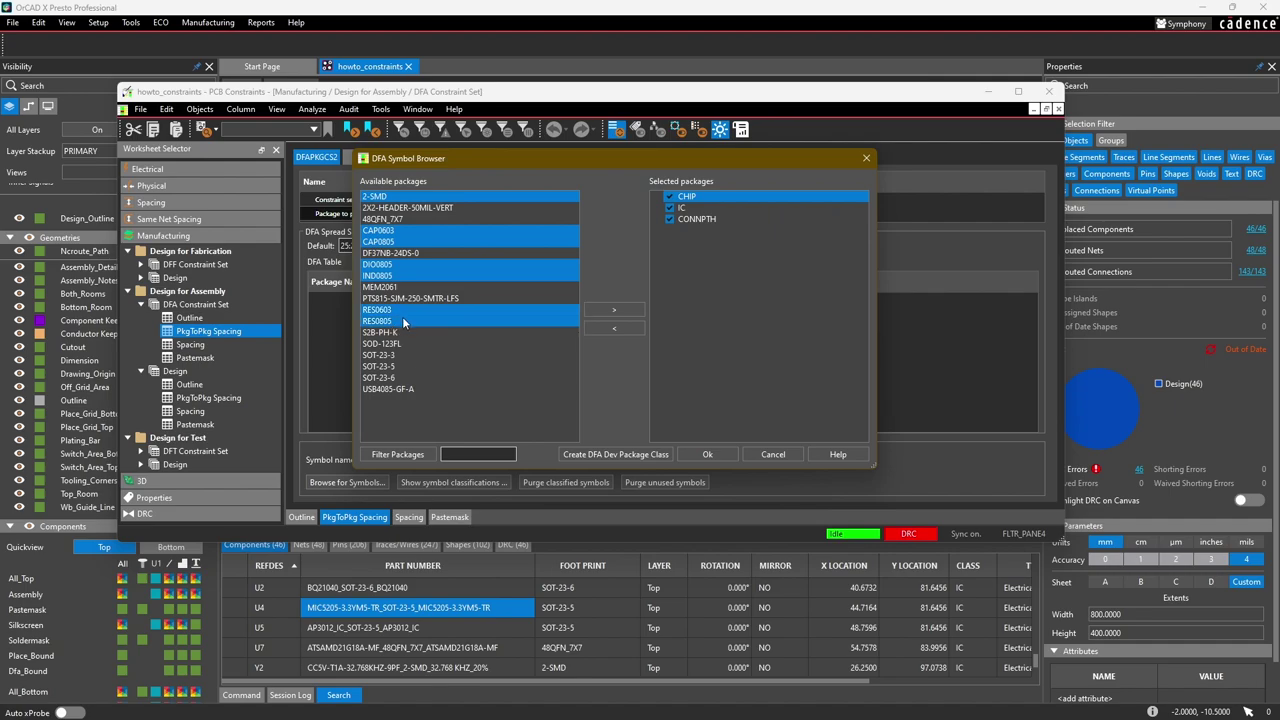
pyautogui.keyDown('ctrl'); pyautogui.click(390, 344); pyautogui.keyUp('ctrl')
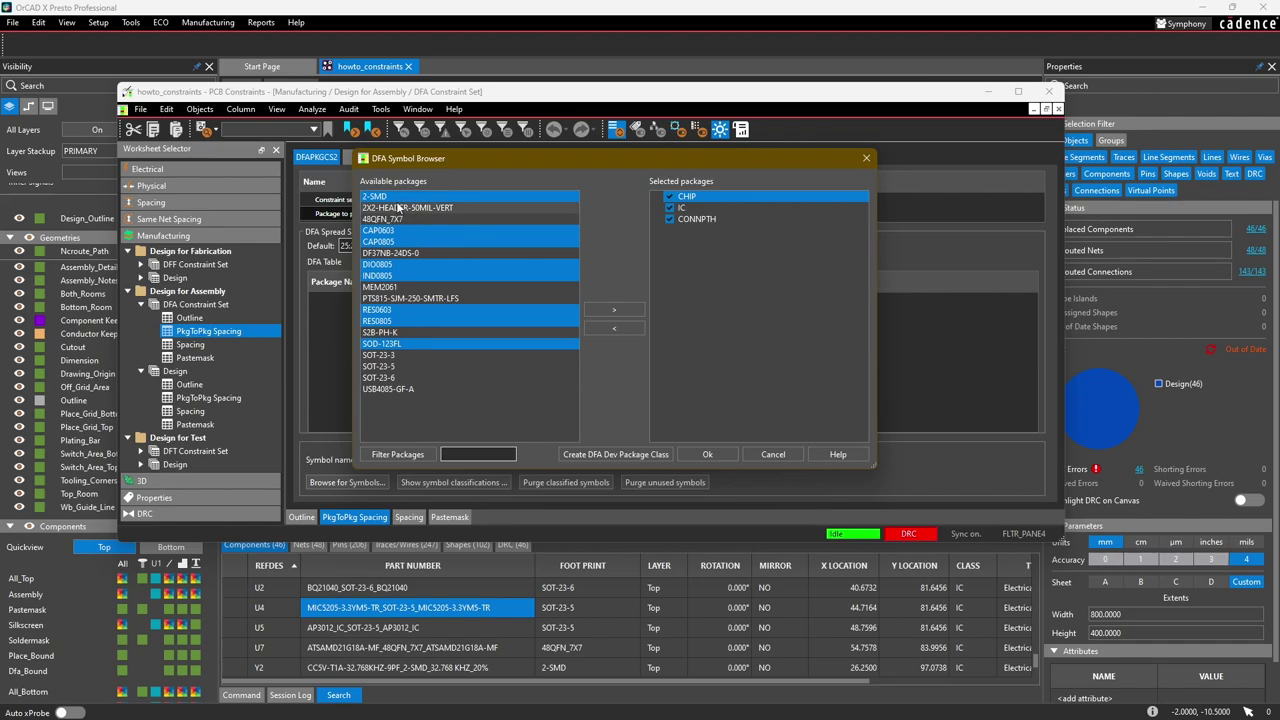
pyautogui.click(614, 311)
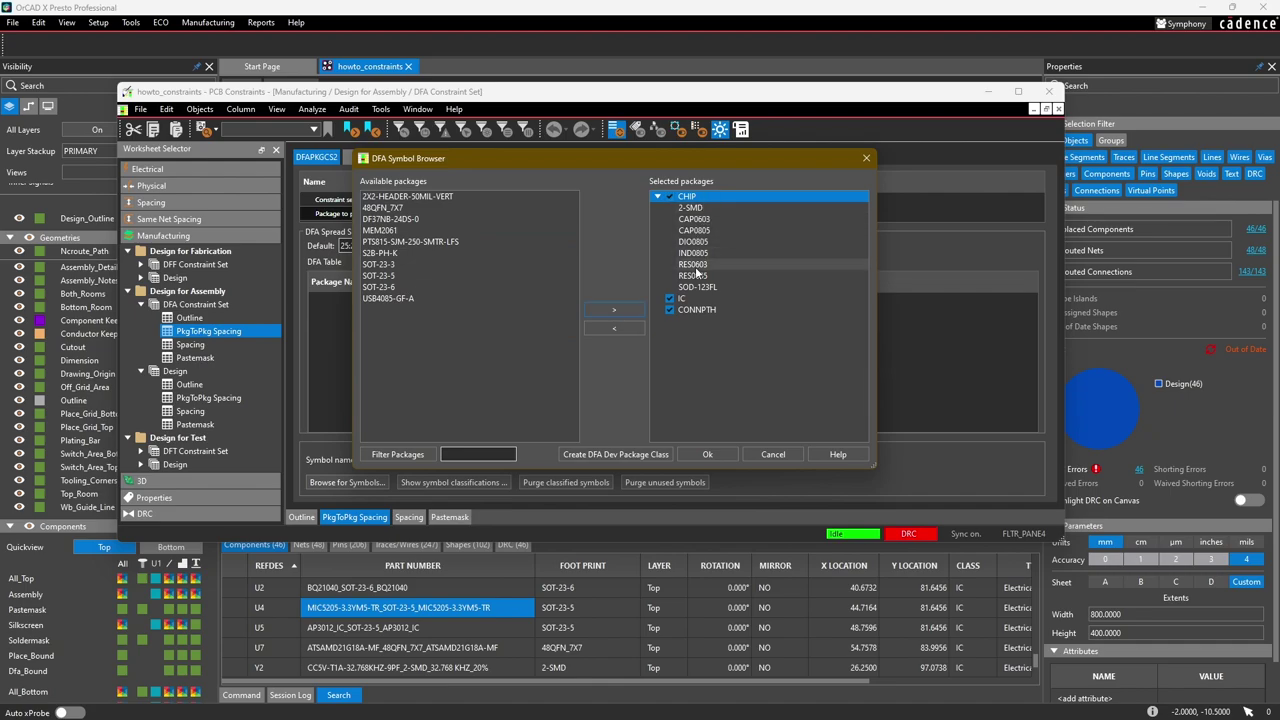
# Assign SOT-23-3, SOT-23-5, SOT-23-6 and 48QFN_7X7 to the IC class.
pyautogui.click(684, 299)
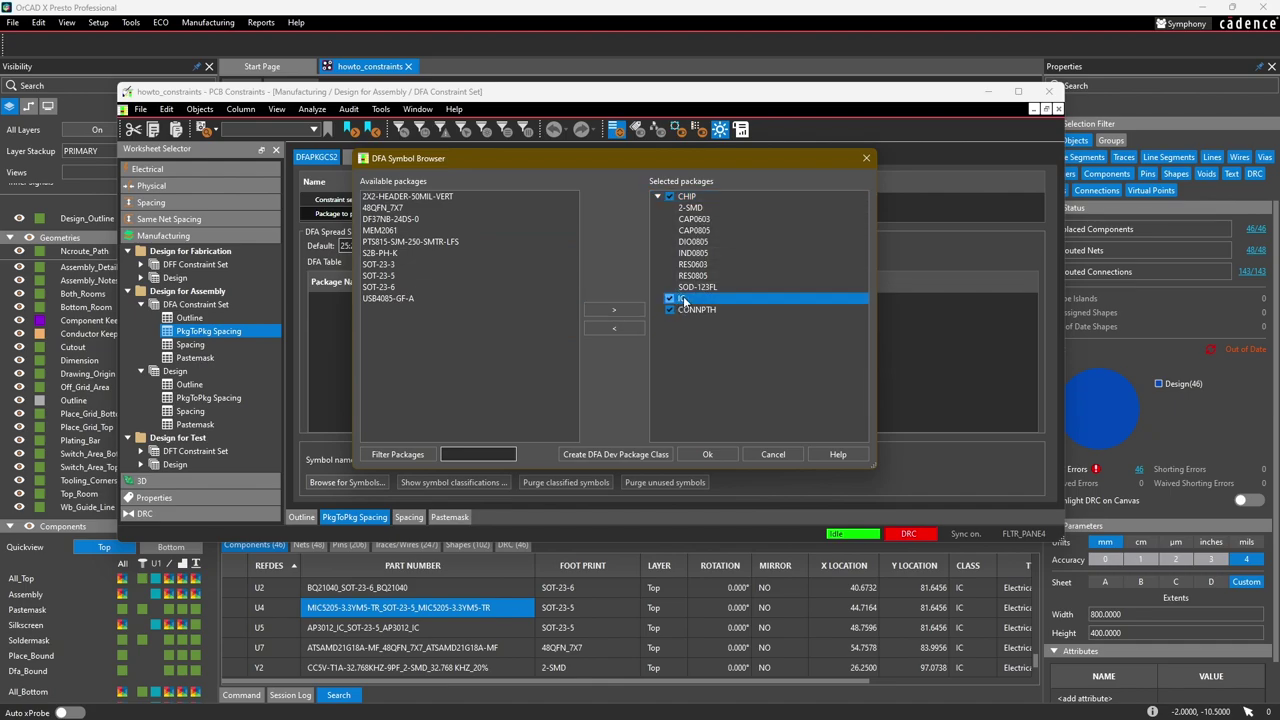
pyautogui.click(388, 287)
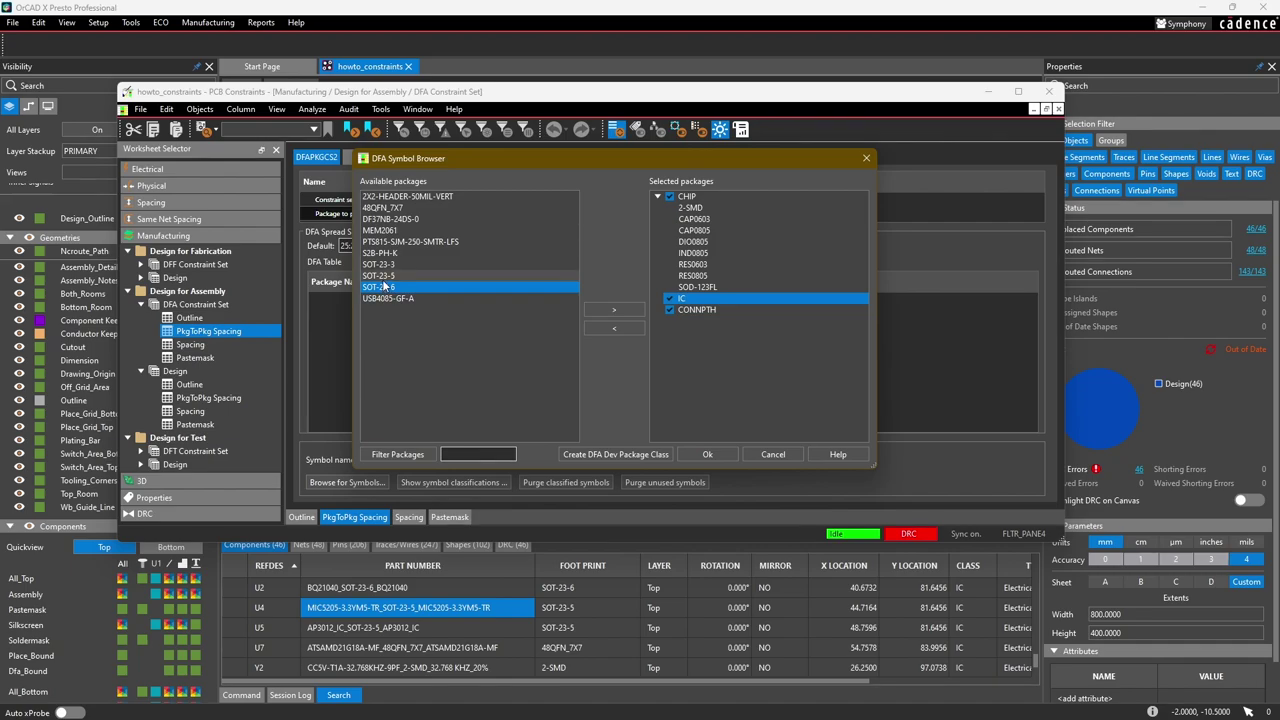
pyautogui.keyDown('ctrl'); pyautogui.click(388, 276); pyautogui.keyUp('ctrl')
pyautogui.keyDown('ctrl'); pyautogui.click(388, 264); pyautogui.keyUp('ctrl')
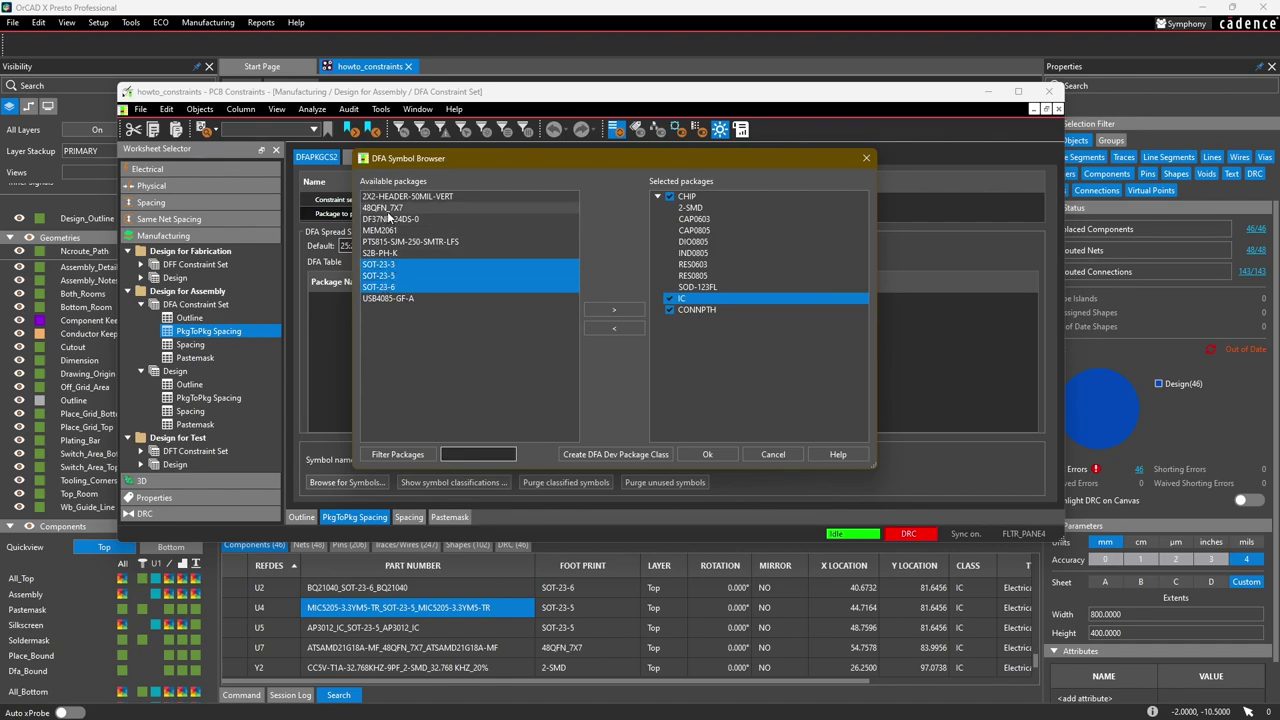
pyautogui.keyDown('ctrl'); pyautogui.click(388, 209); pyautogui.keyUp('ctrl')
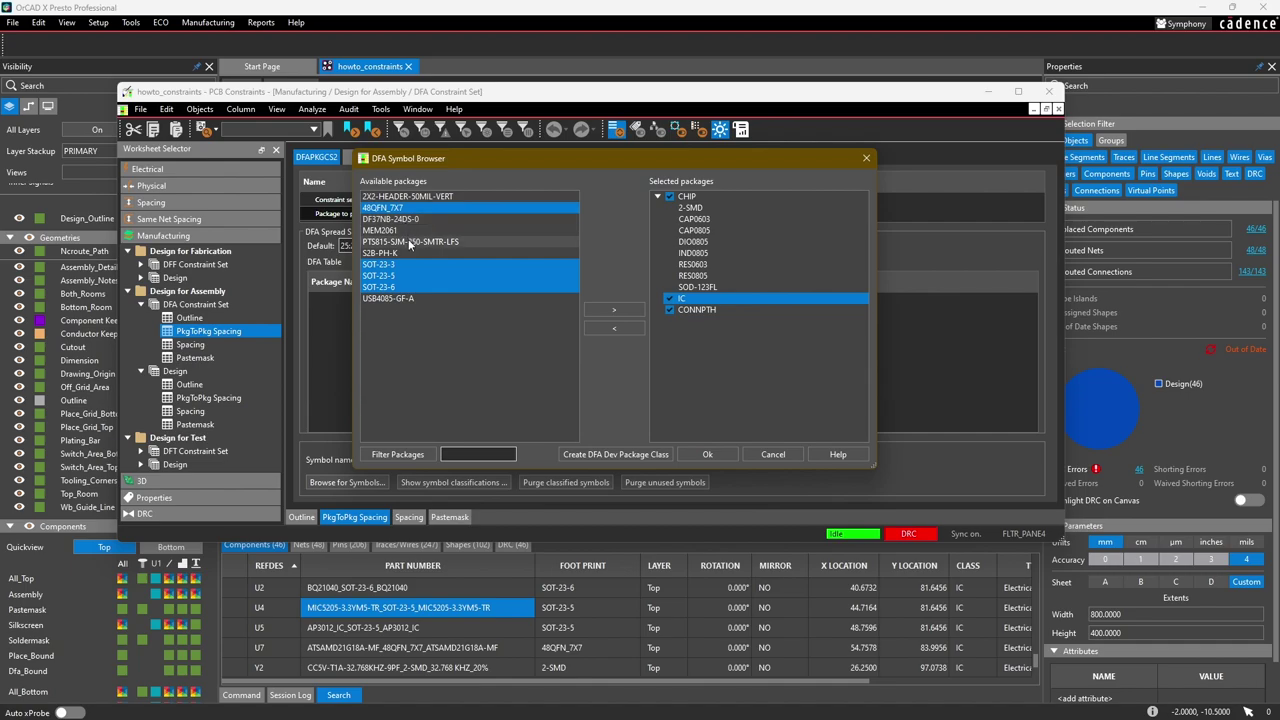
pyautogui.click(613, 311)
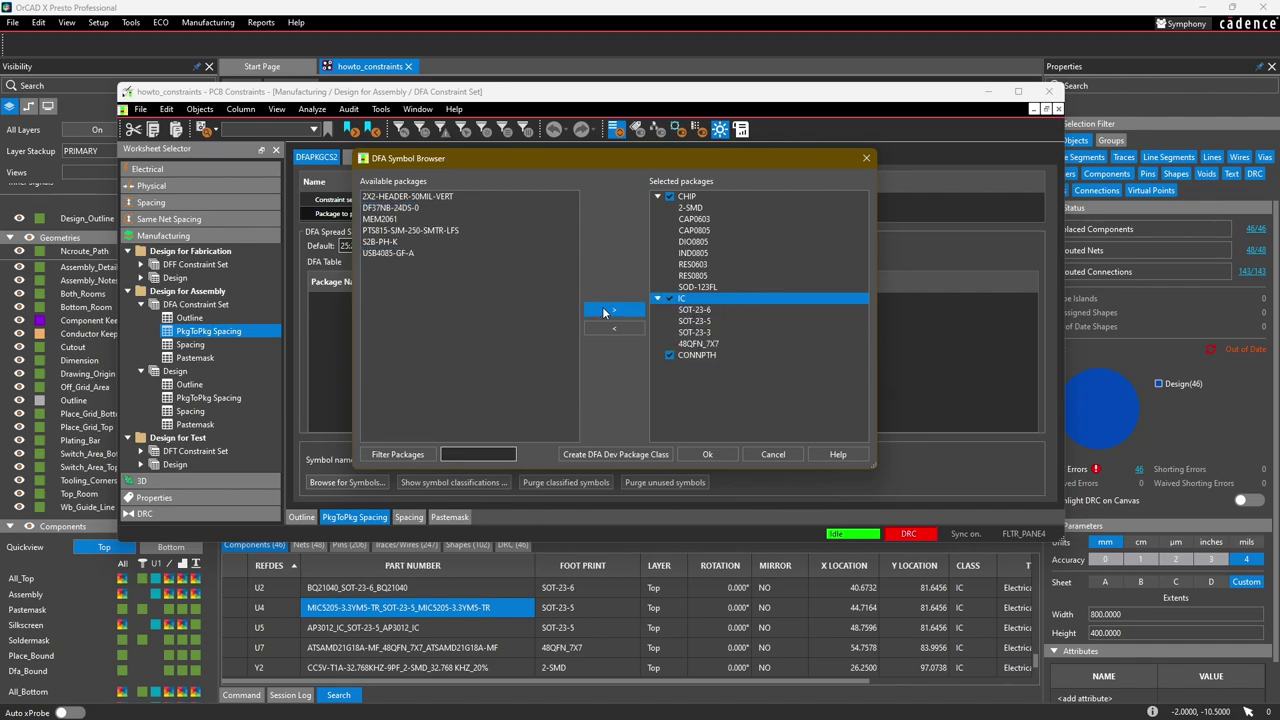
# Assign the remaining six packages, 2X2-HEADER-50MIL-VERT through USB4085-GF-A, to CONNPTH.
pyautogui.click(705, 356)
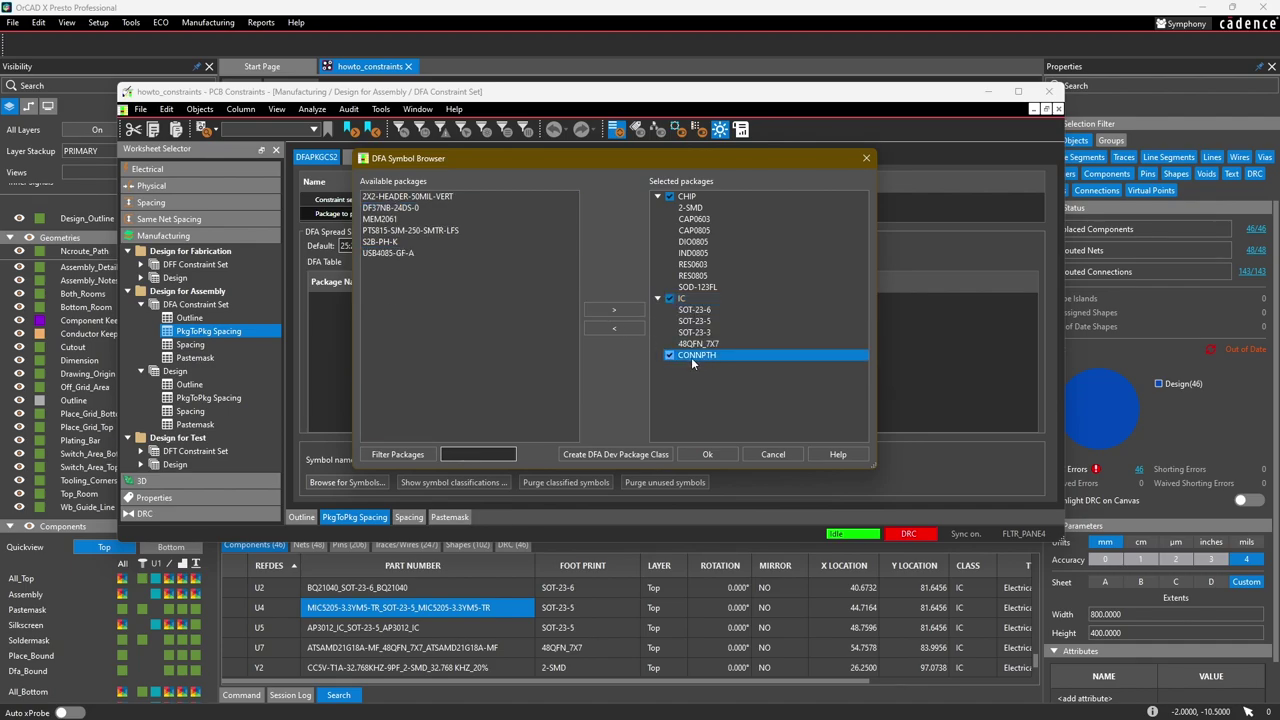
pyautogui.click(400, 197)
pyautogui.keyDown('shift'); pyautogui.click(408, 252); pyautogui.keyUp('shift')
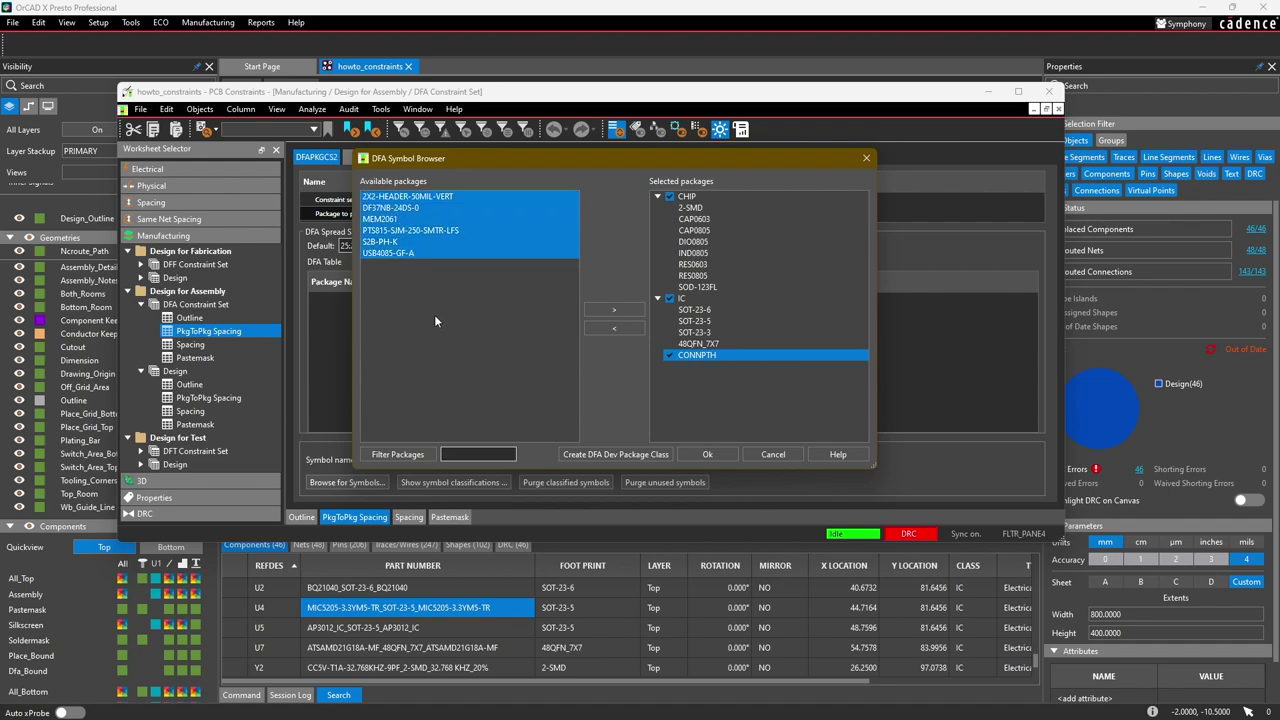
pyautogui.click(603, 312)
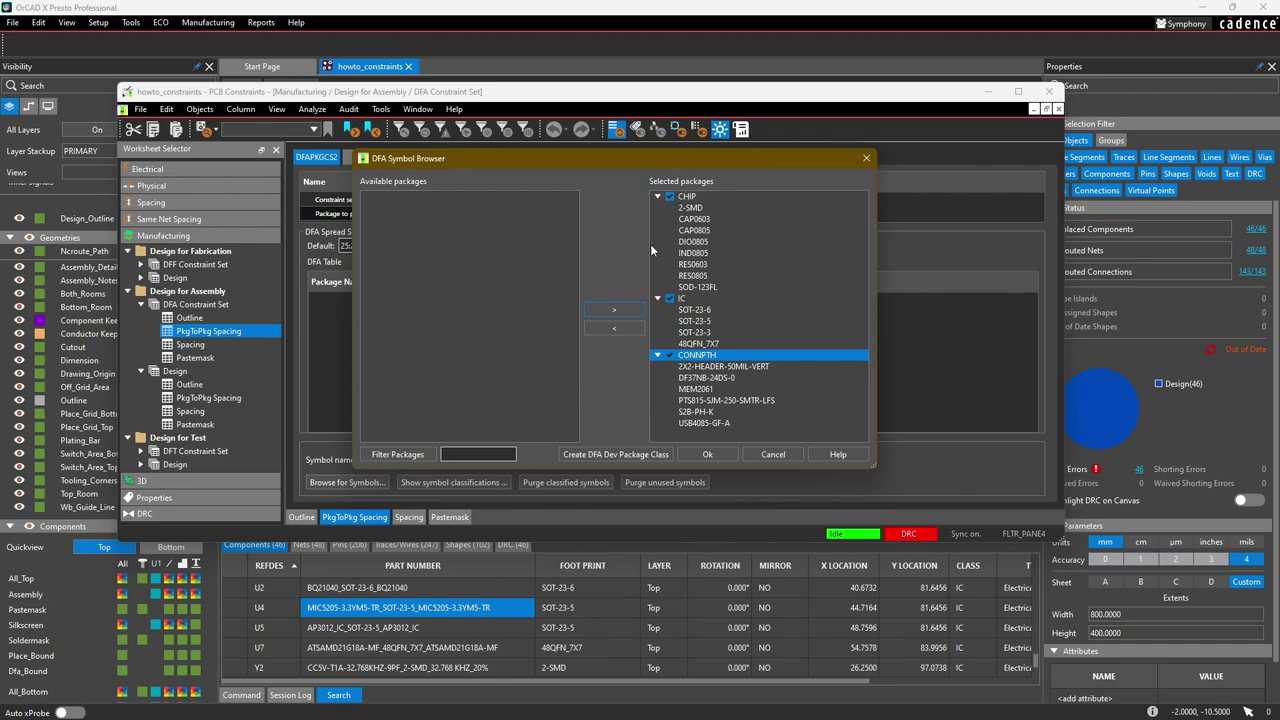
# Apply the package classes, then set every DFA table spacing cell to 0.75 at once.
pyautogui.click(697, 453)
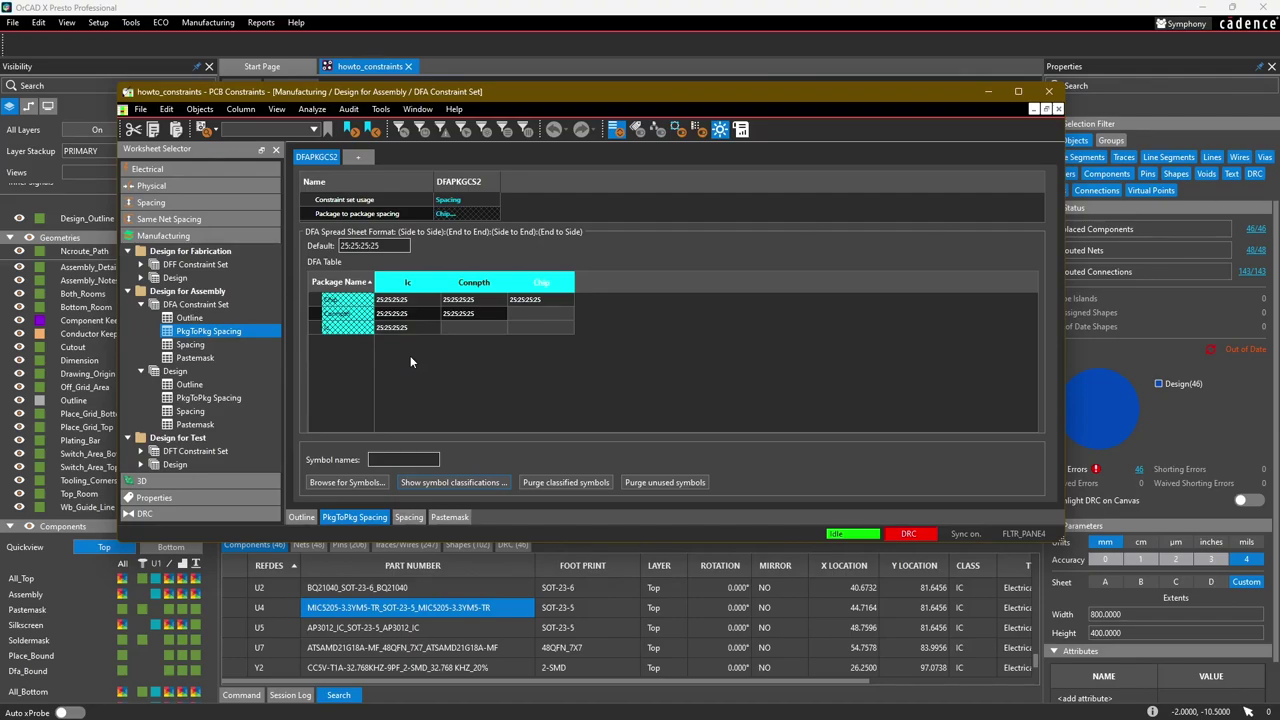
pyautogui.click(408, 301)
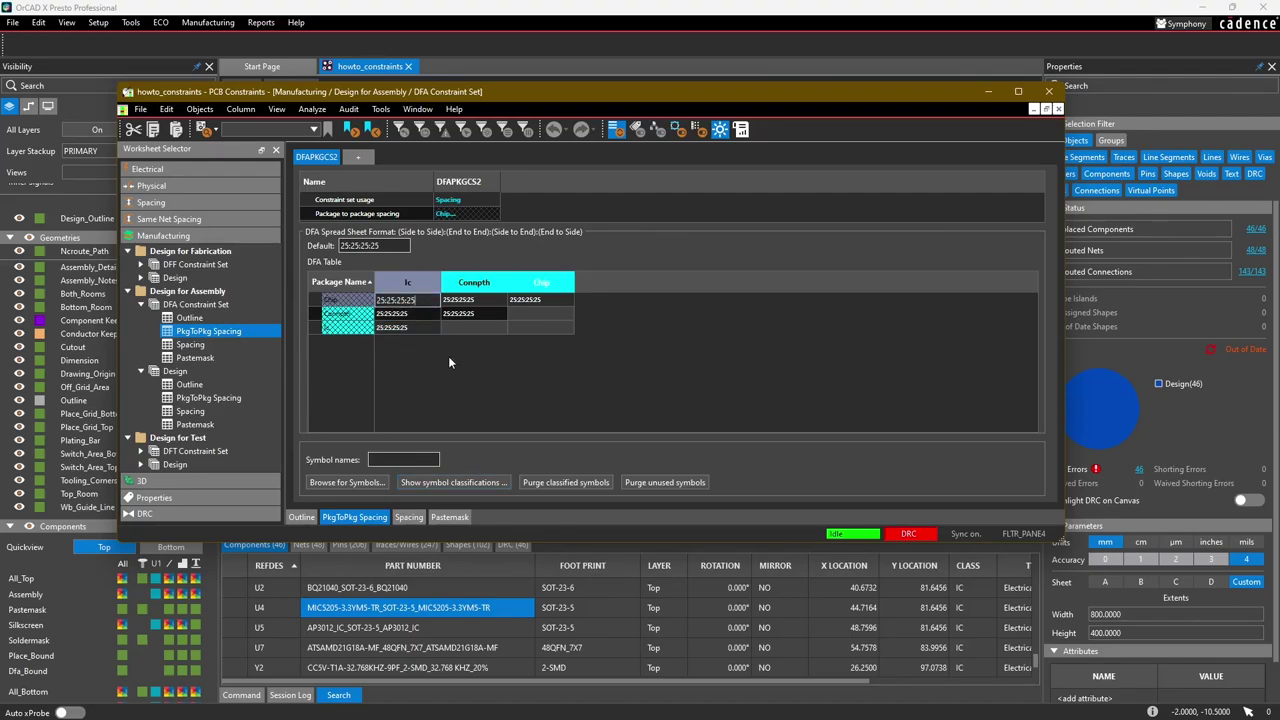
pyautogui.hotkey('ctrl', 'a')
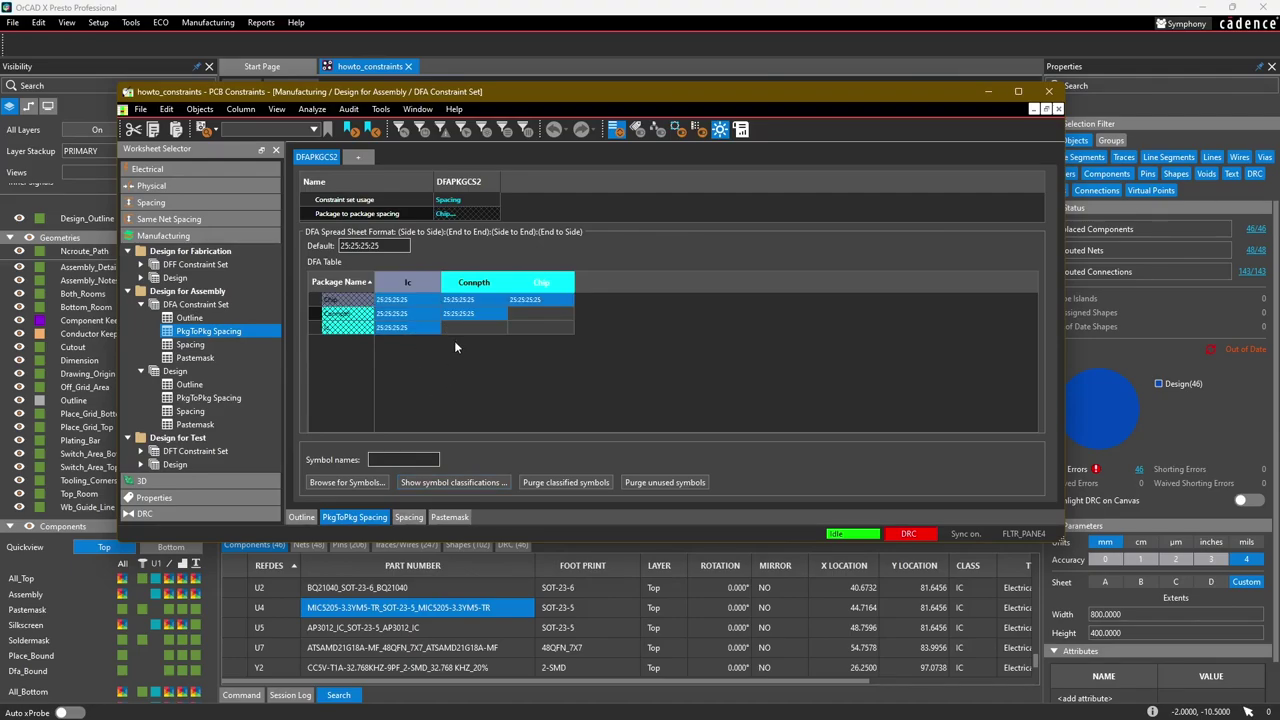
pyautogui.write('0')
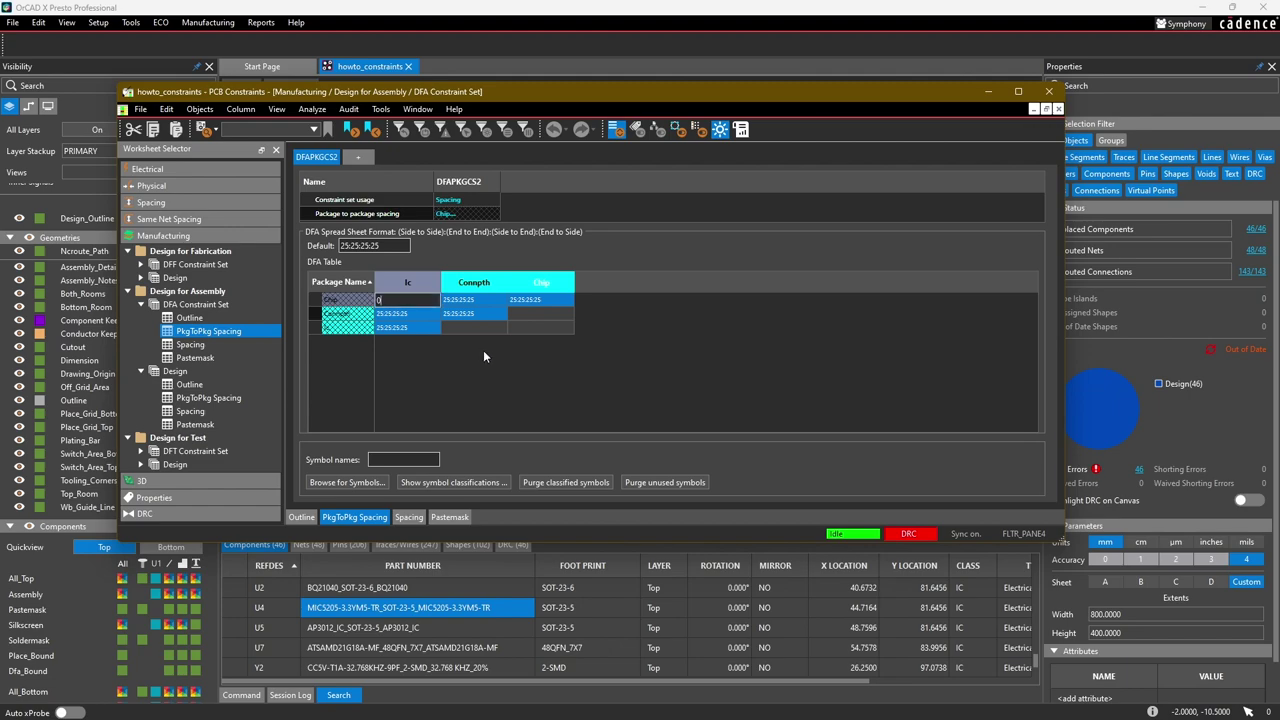
pyautogui.write('.75')
pyautogui.click(421, 279)
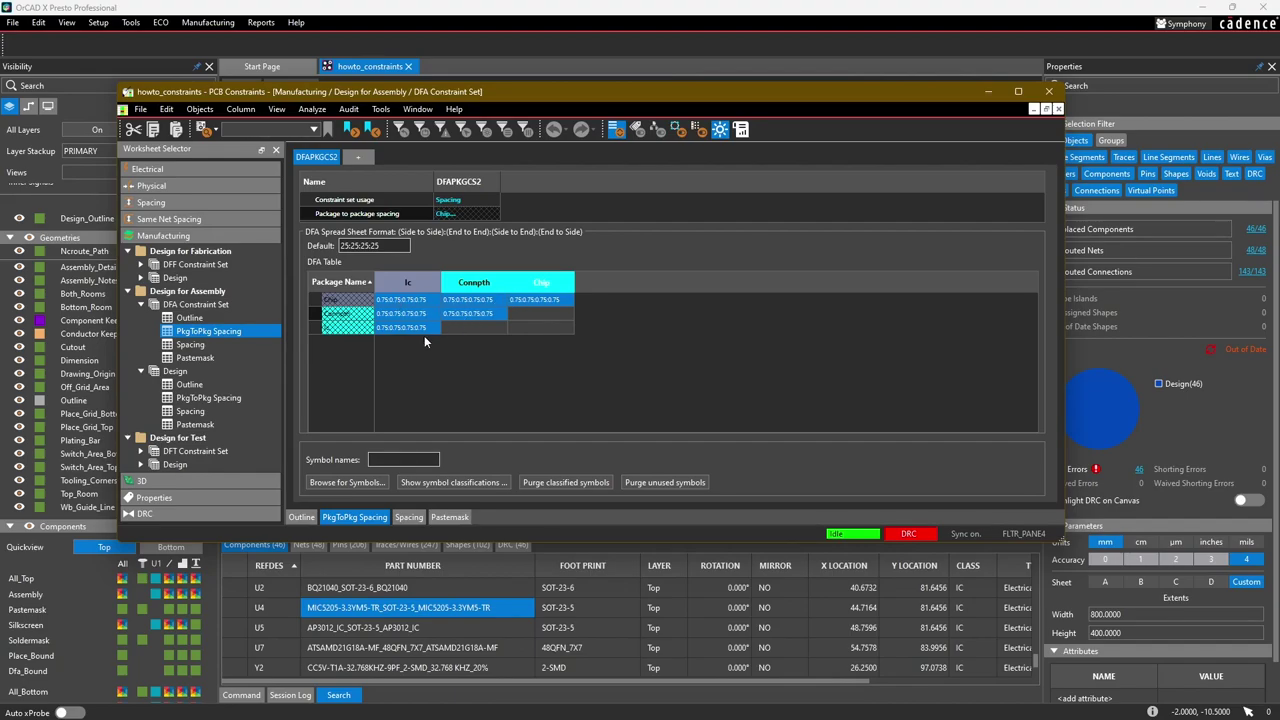
# Set the Connpth row's Ic and Connpth spacings in DFAPKGCS2 to 1.25, leaving others at 0.75.
pyautogui.click(346, 316)
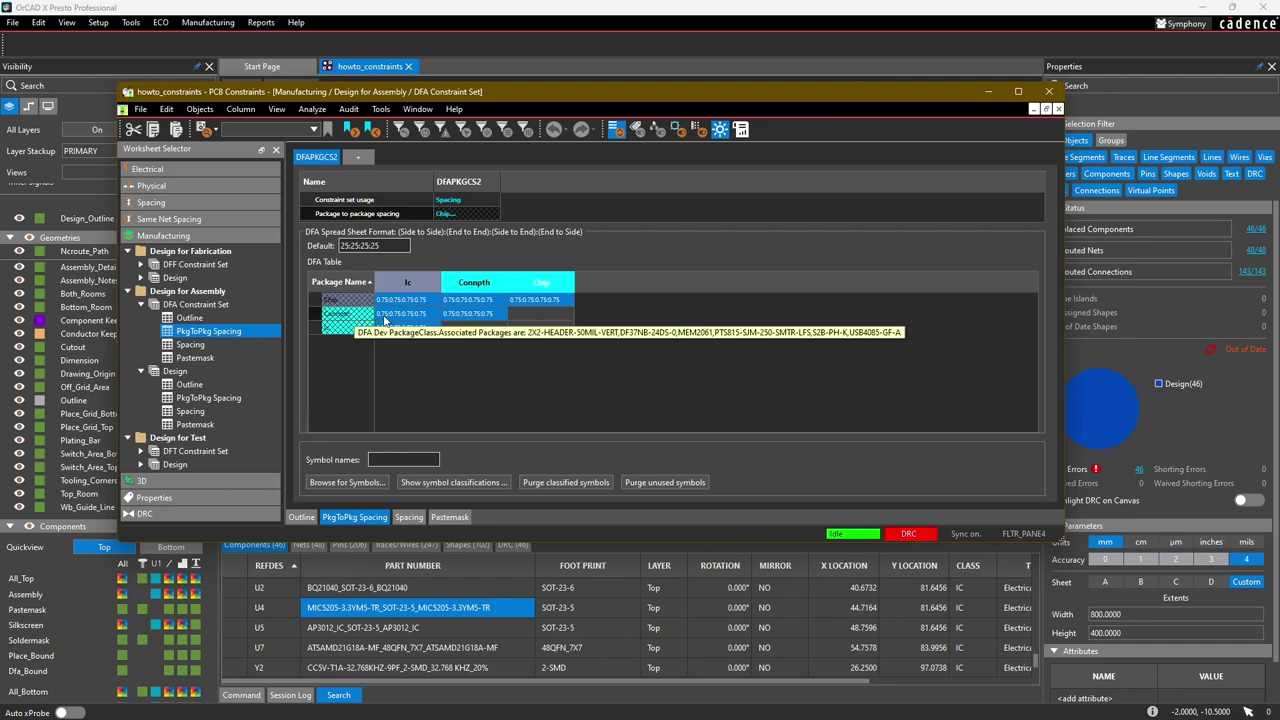
pyautogui.doubleClick(390, 316)
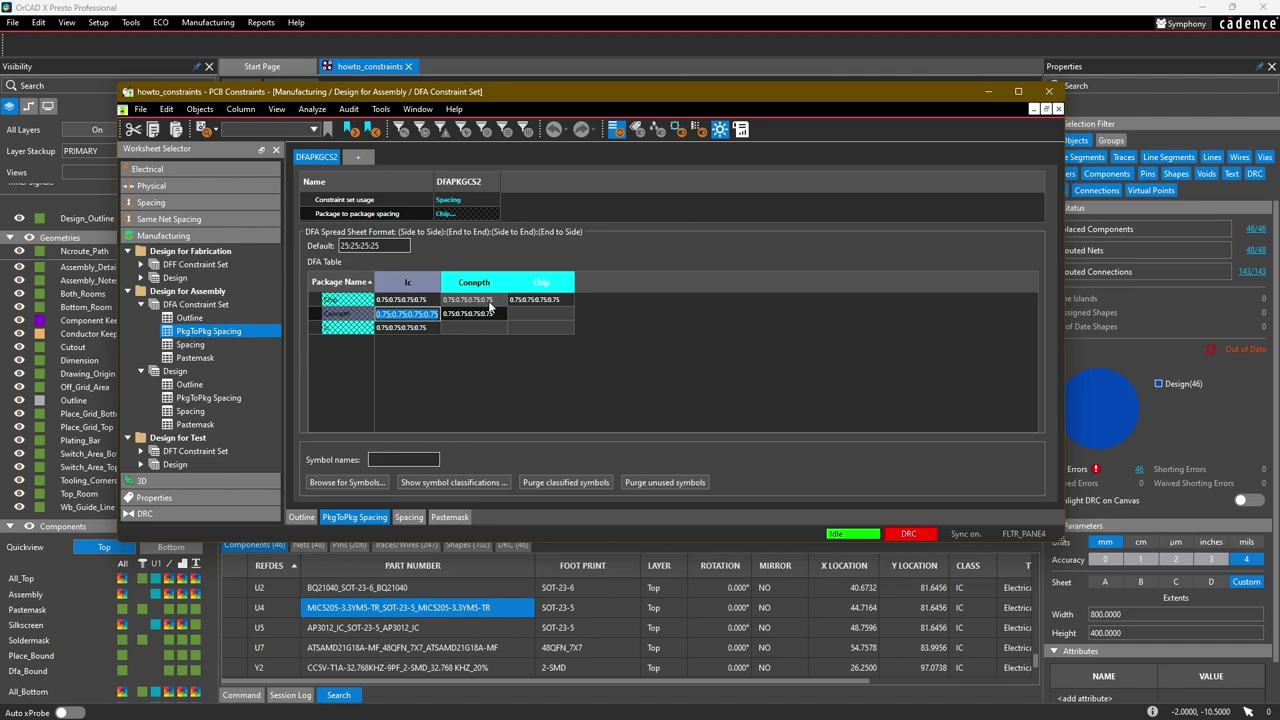
pyautogui.doubleClick(468, 314)
pyautogui.hotkey('shift', 'Tab')
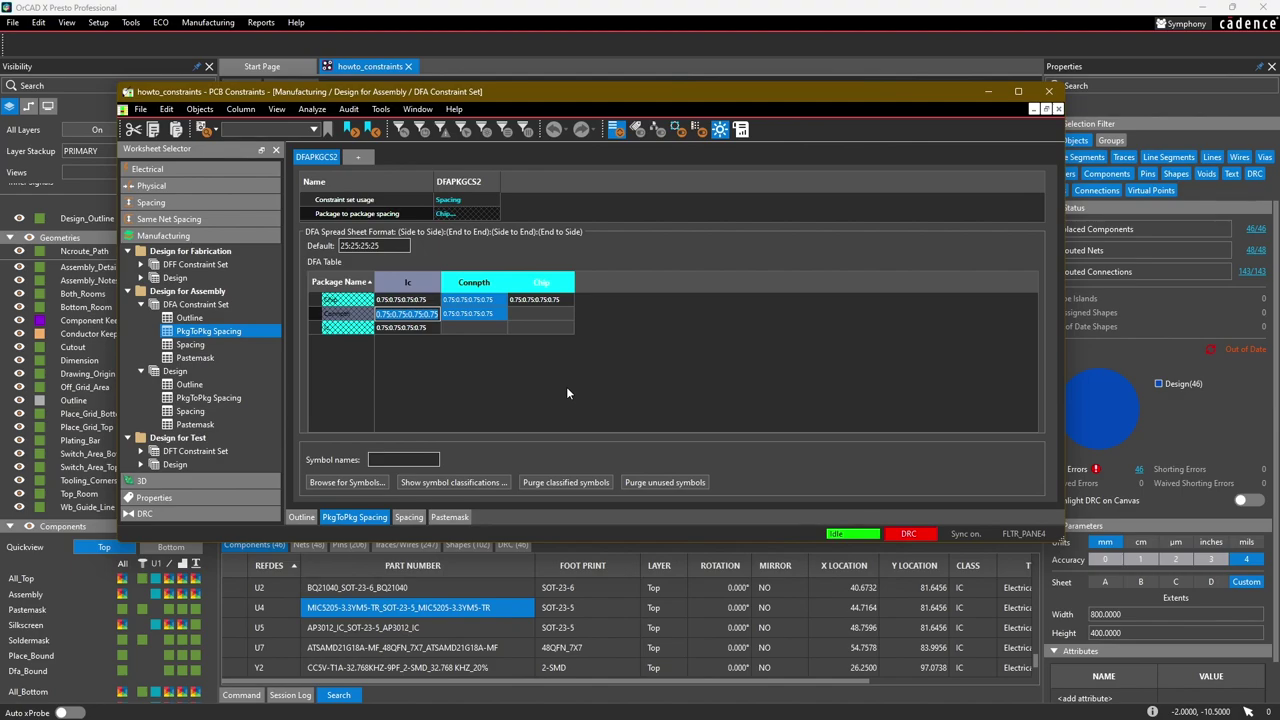
pyautogui.write('1.25')
pyautogui.press('Return')
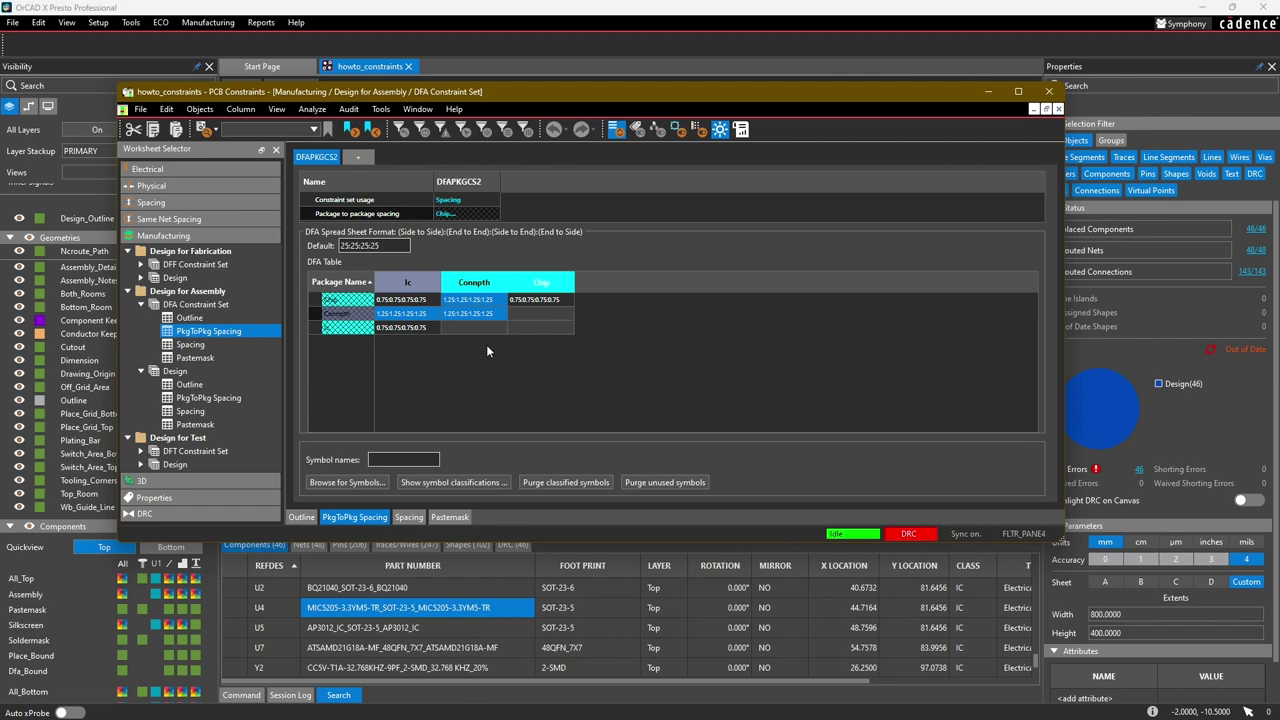
# In PkgToPkg Spacing, assign DFAPKGCS2 to the PRIMARY Assembly Layers (TOP and BOTTOM), then close the window.
pyautogui.click(185, 400)
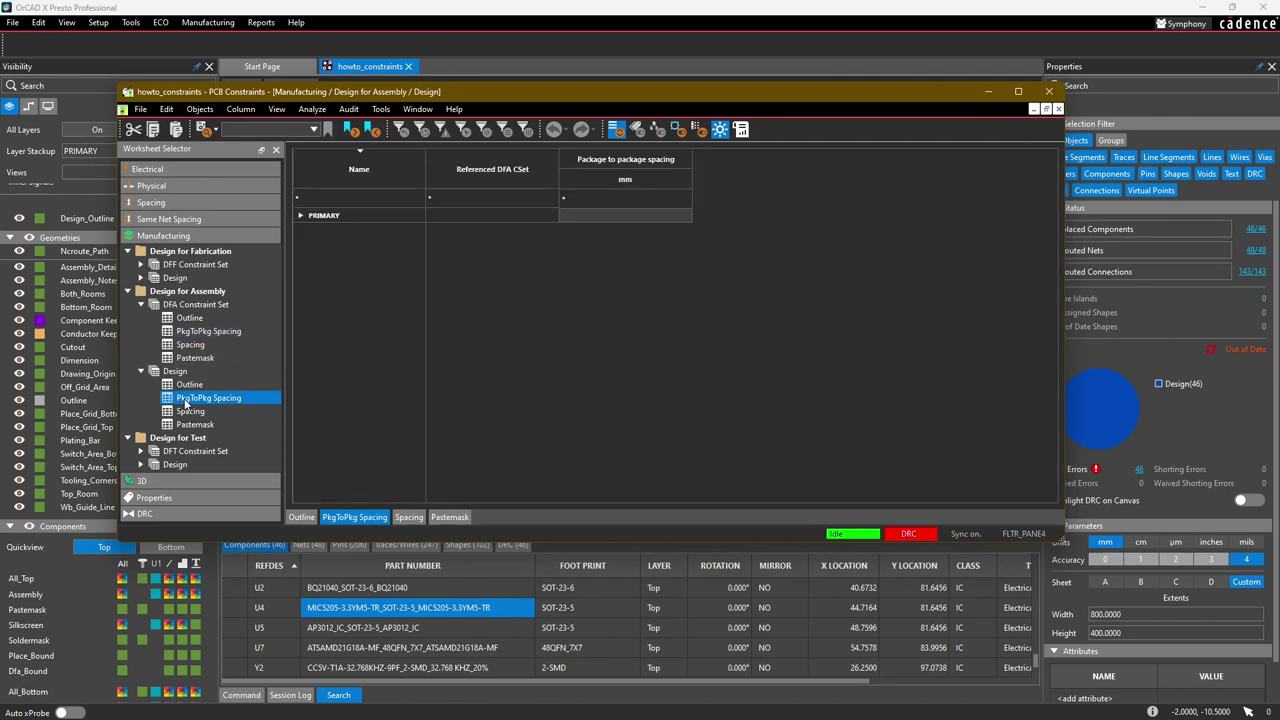
pyautogui.click(301, 216)
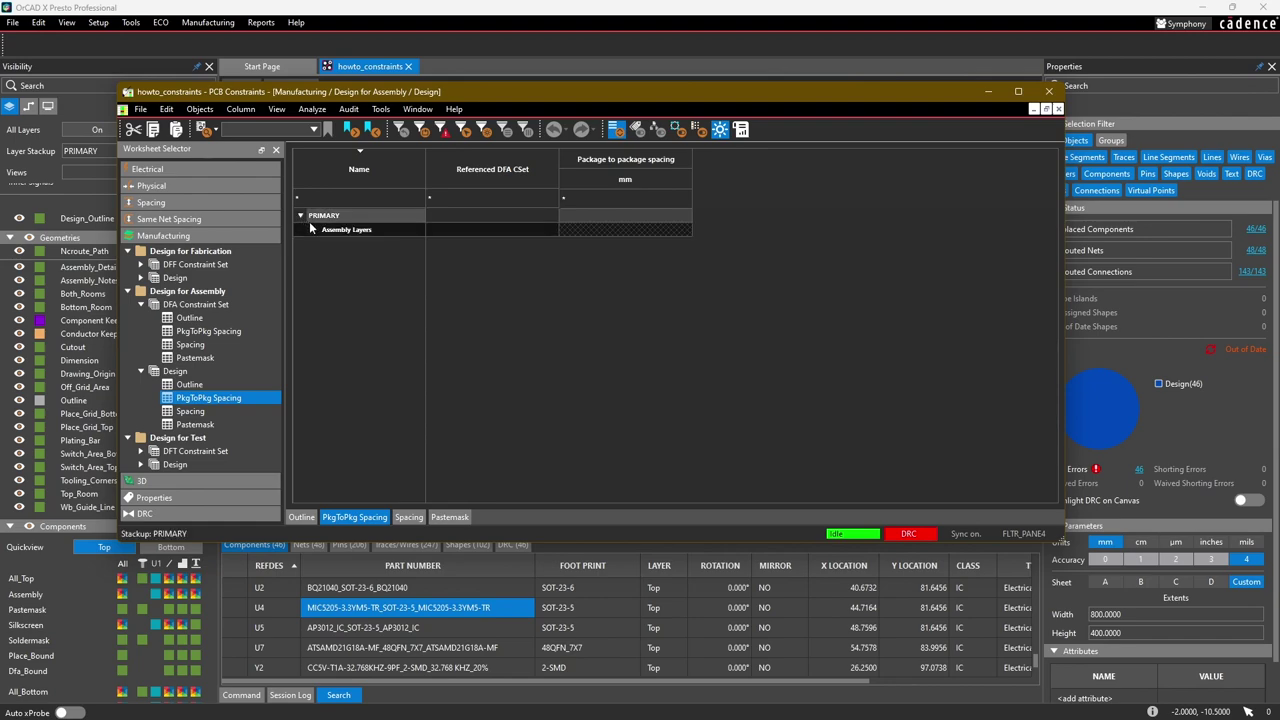
pyautogui.click(314, 230)
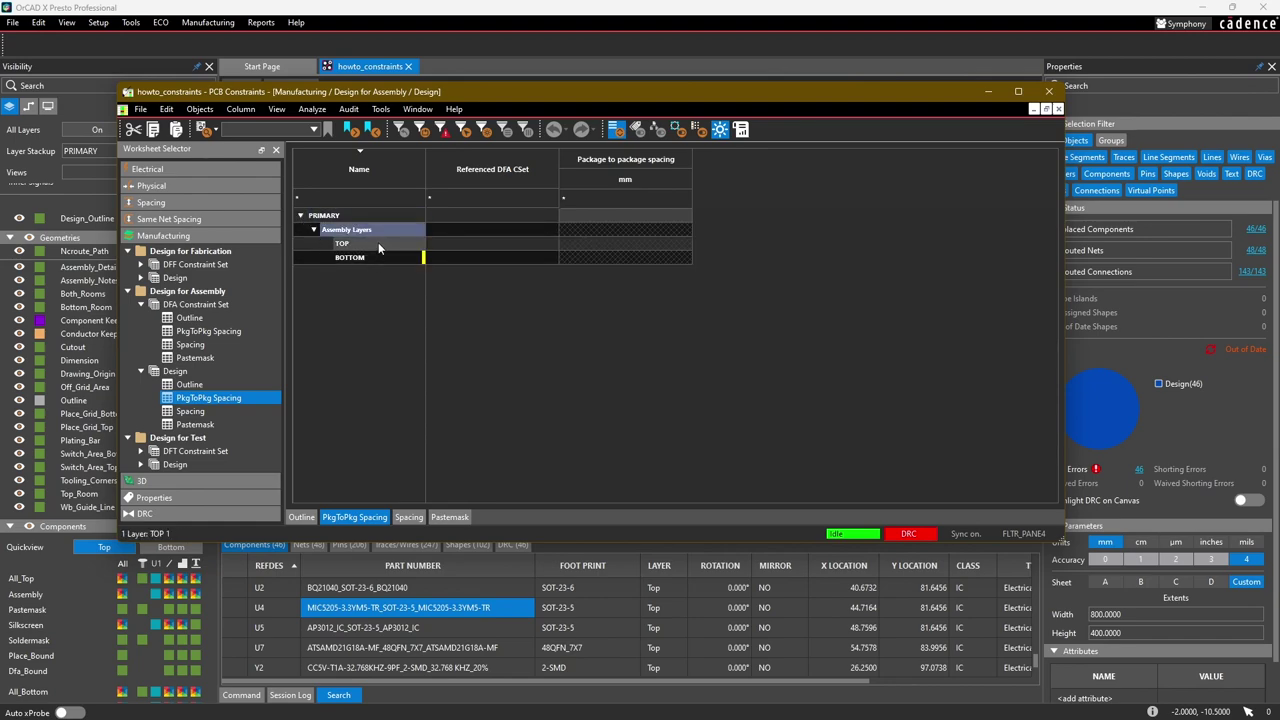
pyautogui.click(495, 245)
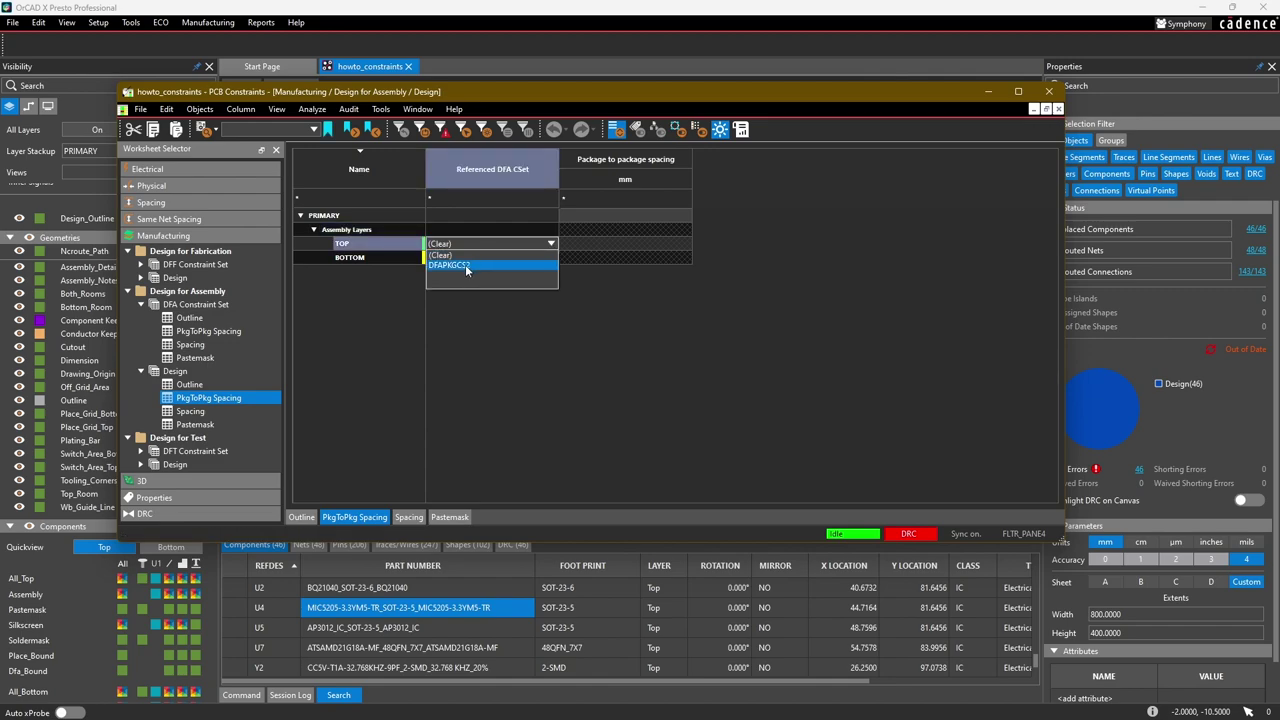
pyautogui.click(465, 264)
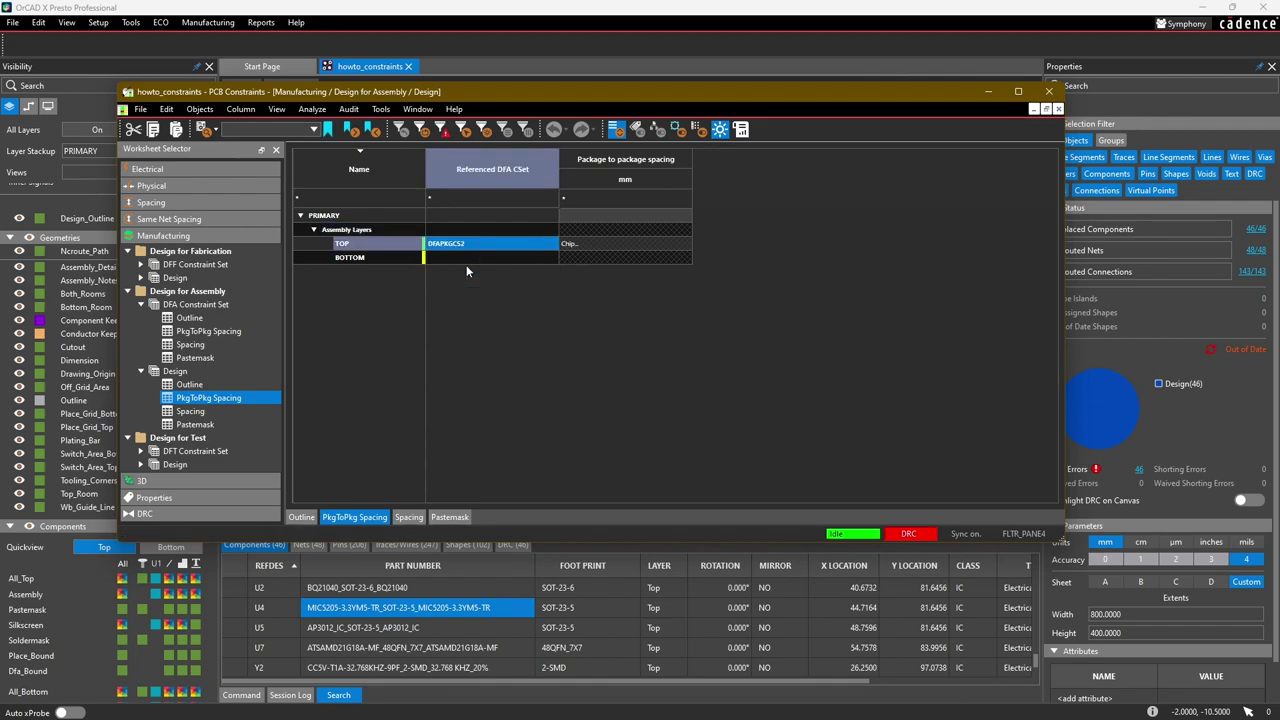
pyautogui.click(490, 244)
pyautogui.click(452, 254)
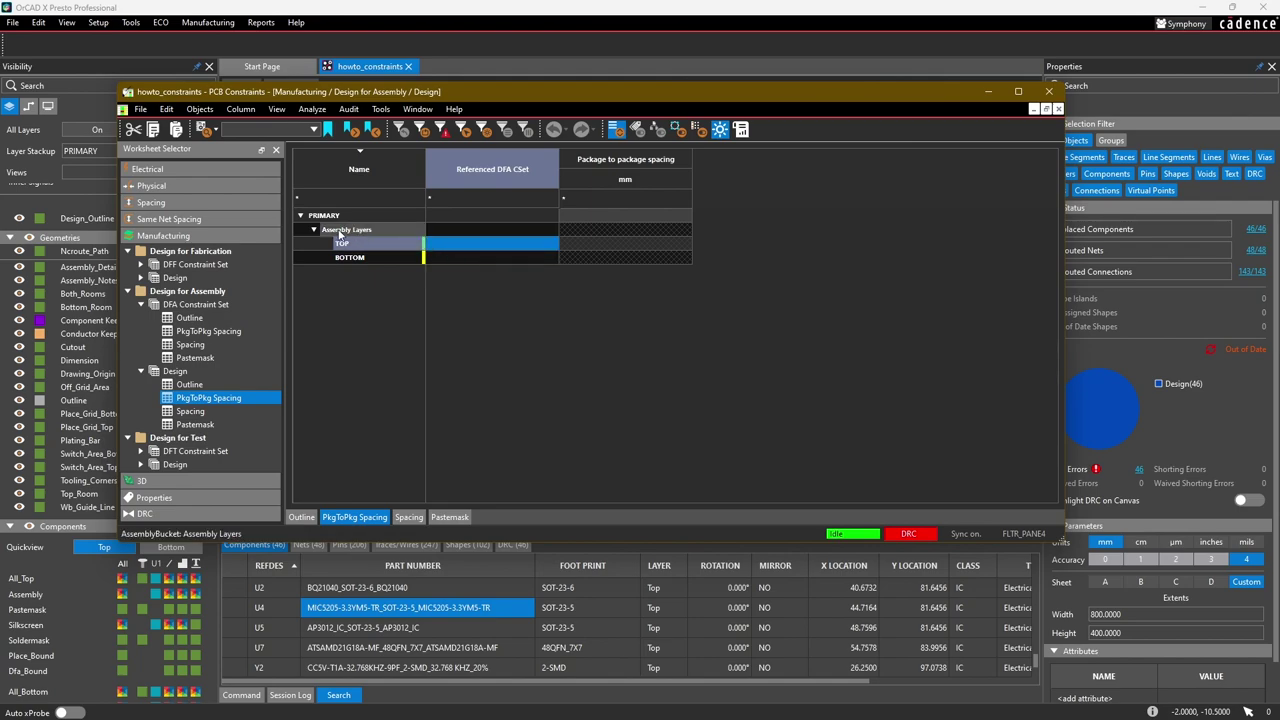
pyautogui.click(476, 229)
pyautogui.click(474, 252)
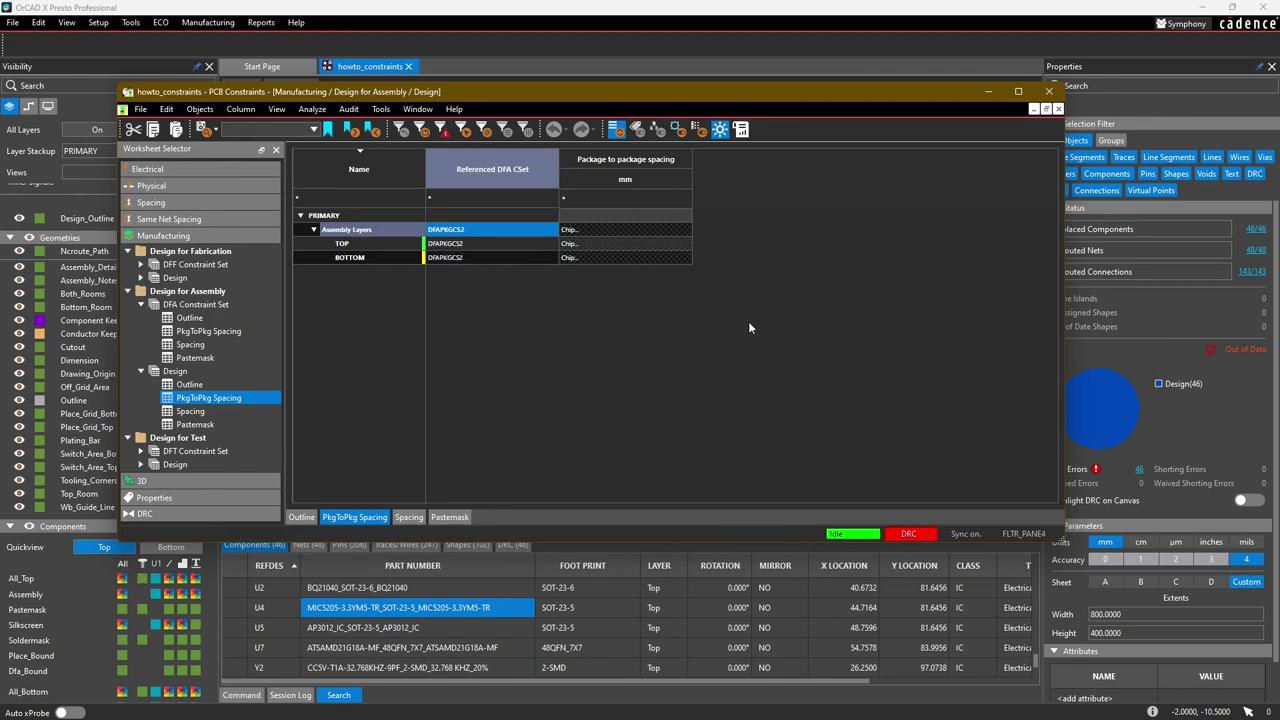
pyautogui.click(1052, 92)
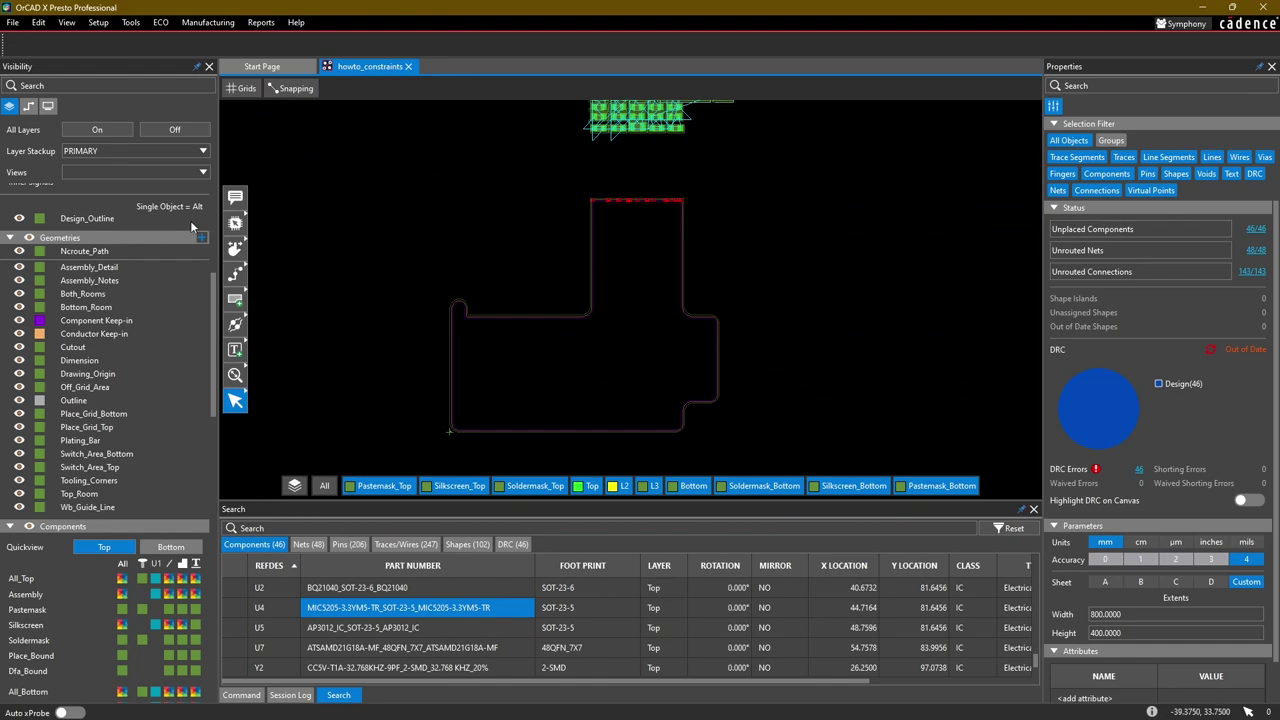
# Move C16 from the cluster onto the board outline and place J4 beside it.
pyautogui.moveTo(238, 224)
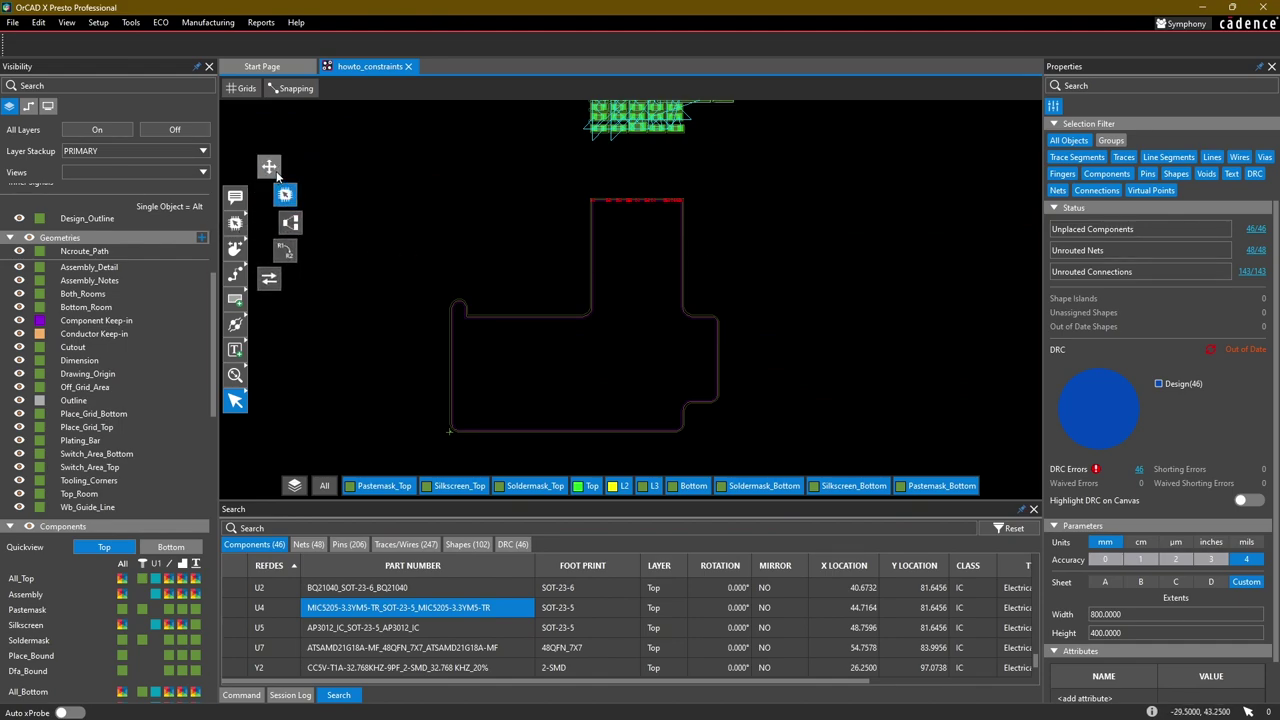
pyautogui.click(272, 170)
pyautogui.moveTo(609, 154); pyautogui.dragTo(597, 183, button='middle')
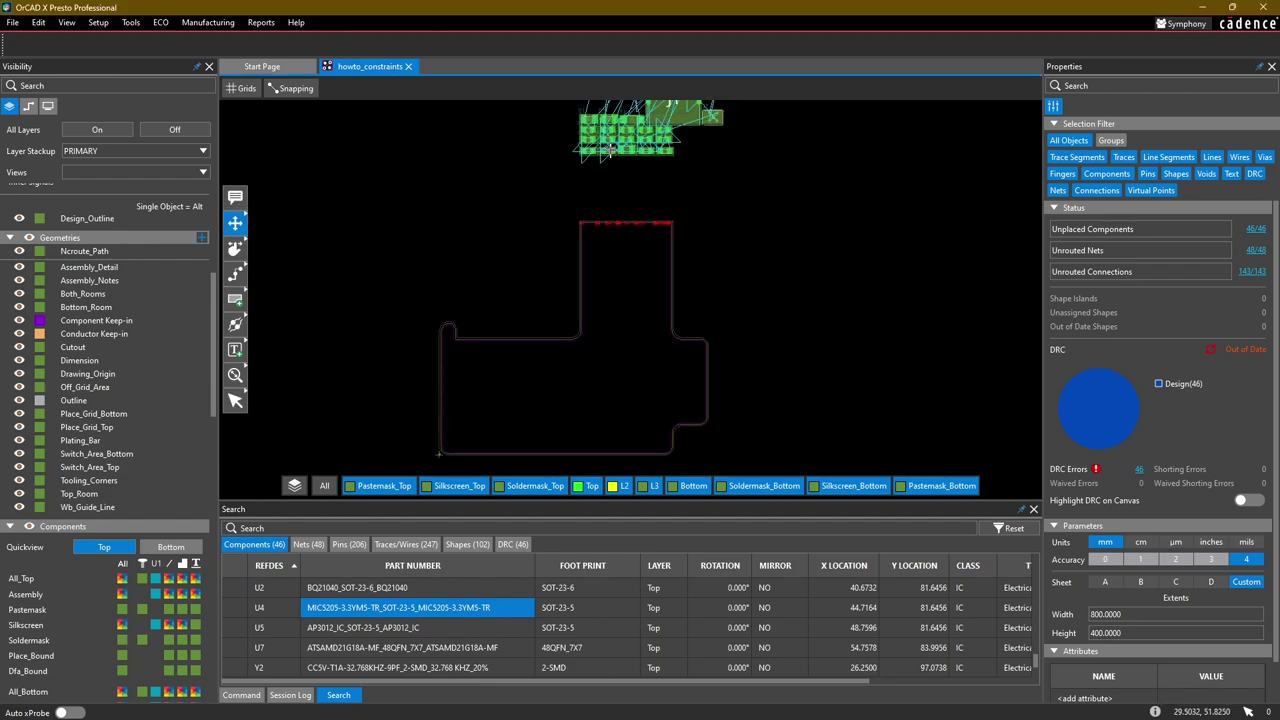
pyautogui.click(609, 150)
pyautogui.click(512, 362)
pyautogui.moveTo(512, 362)
pyautogui.mouseDown(button='middle')
pyautogui.moveTo(498, 333)
pyautogui.moveTo(498, 366)
pyautogui.mouseUp(button='middle')
pyautogui.click(603, 191)
pyautogui.moveTo(603, 191); pyautogui.dragTo(550, 240, button='middle')
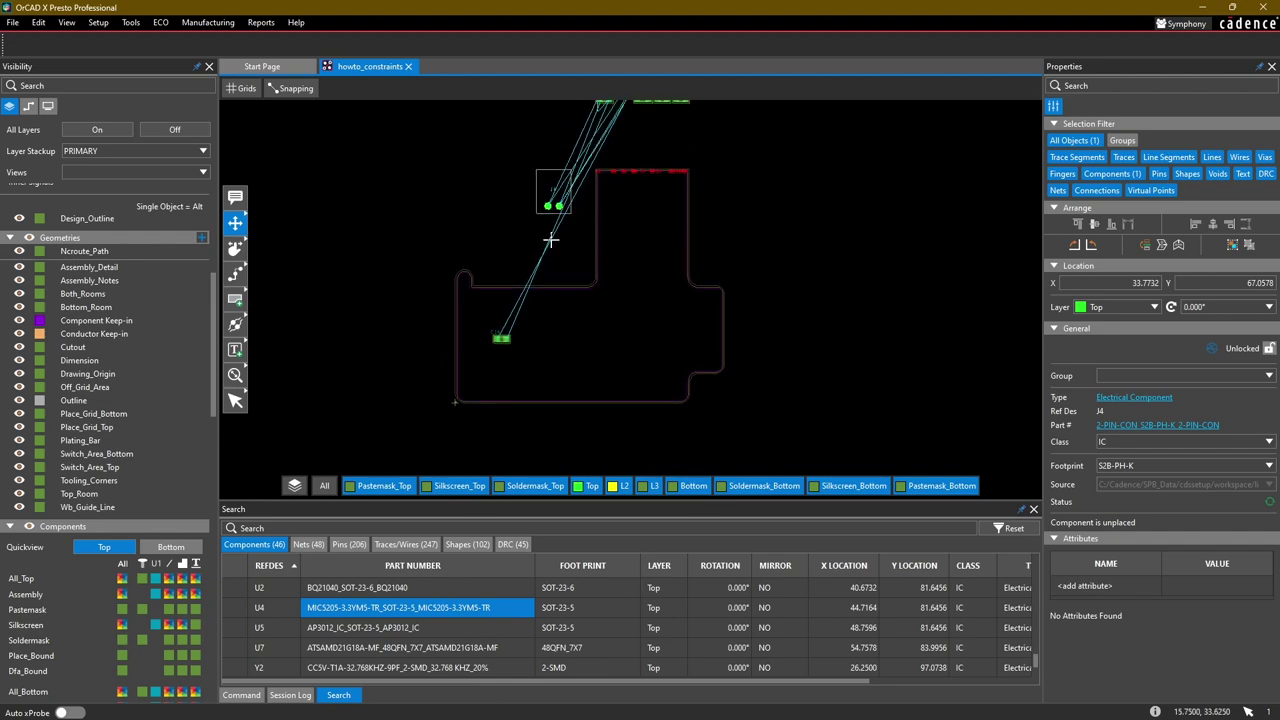
pyautogui.click(423, 372)
# Place U2 below J4 and C16 at X 10.2, Y 4.5, then deselect it.
pyautogui.moveTo(534, 191); pyautogui.dragTo(500, 400, button='middle')
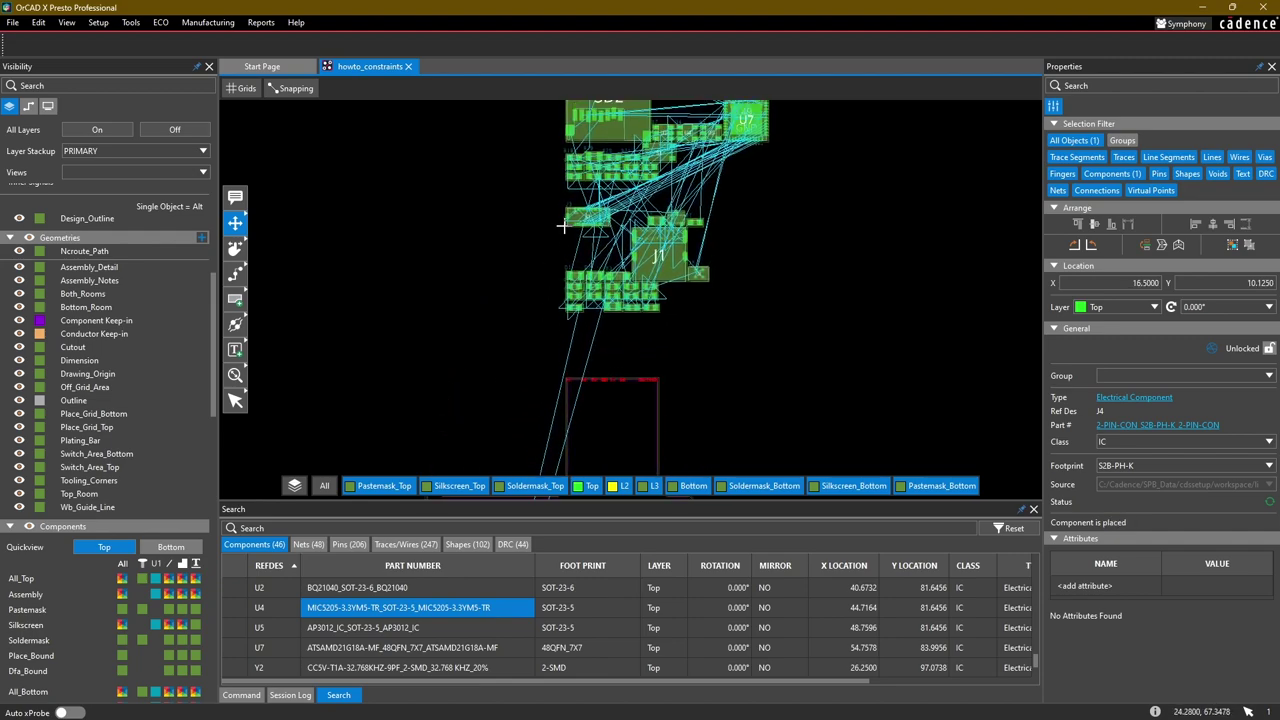
pyautogui.moveTo(562, 226); pyautogui.dragTo(533, 261, button='middle')
pyautogui.click(634, 167)
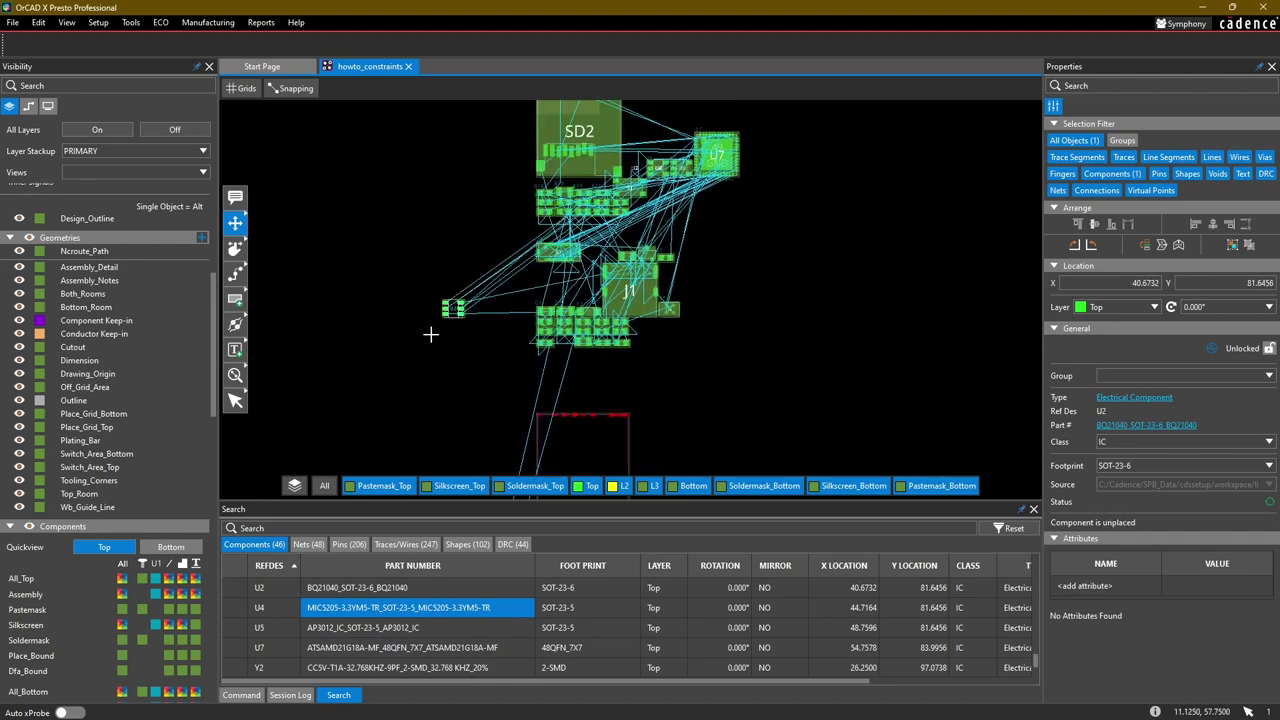
pyautogui.moveTo(430, 334); pyautogui.dragTo(600, 110, button='middle')
pyautogui.moveTo(520, 260); pyautogui.dragTo(520, 340, button='middle')
pyautogui.click(479, 373)
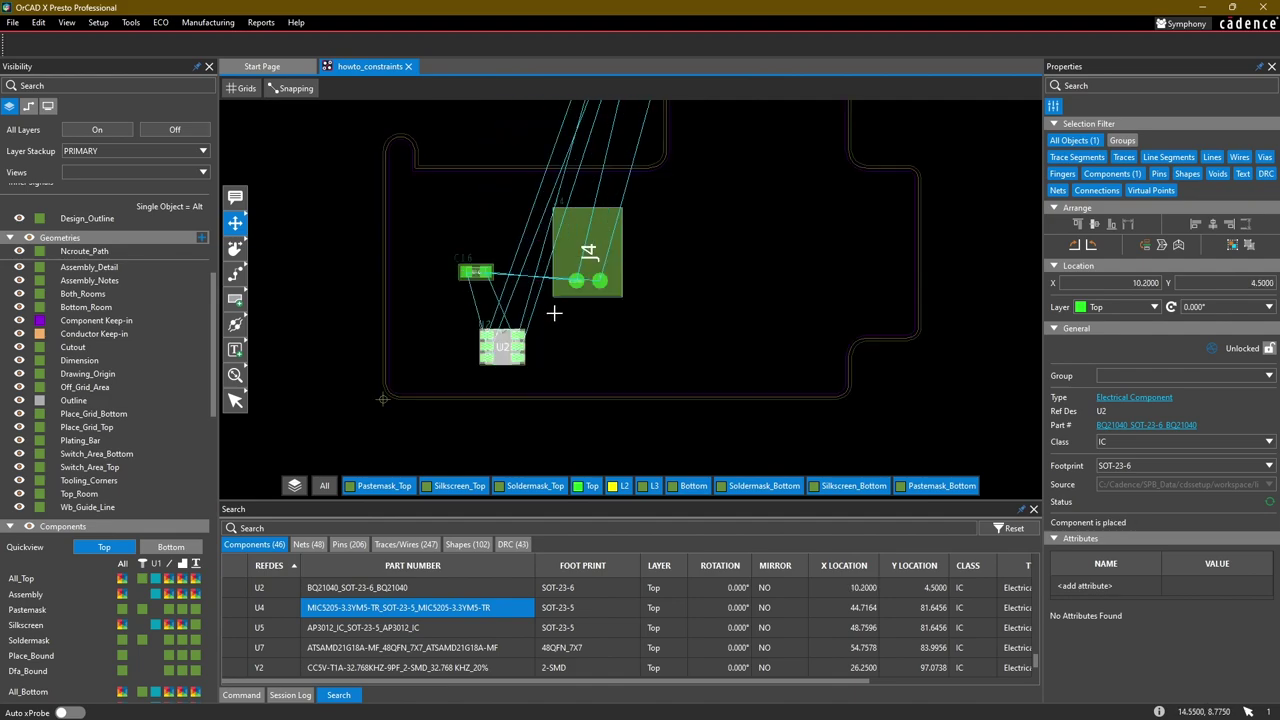
pyautogui.scroll(2, 554, 313)
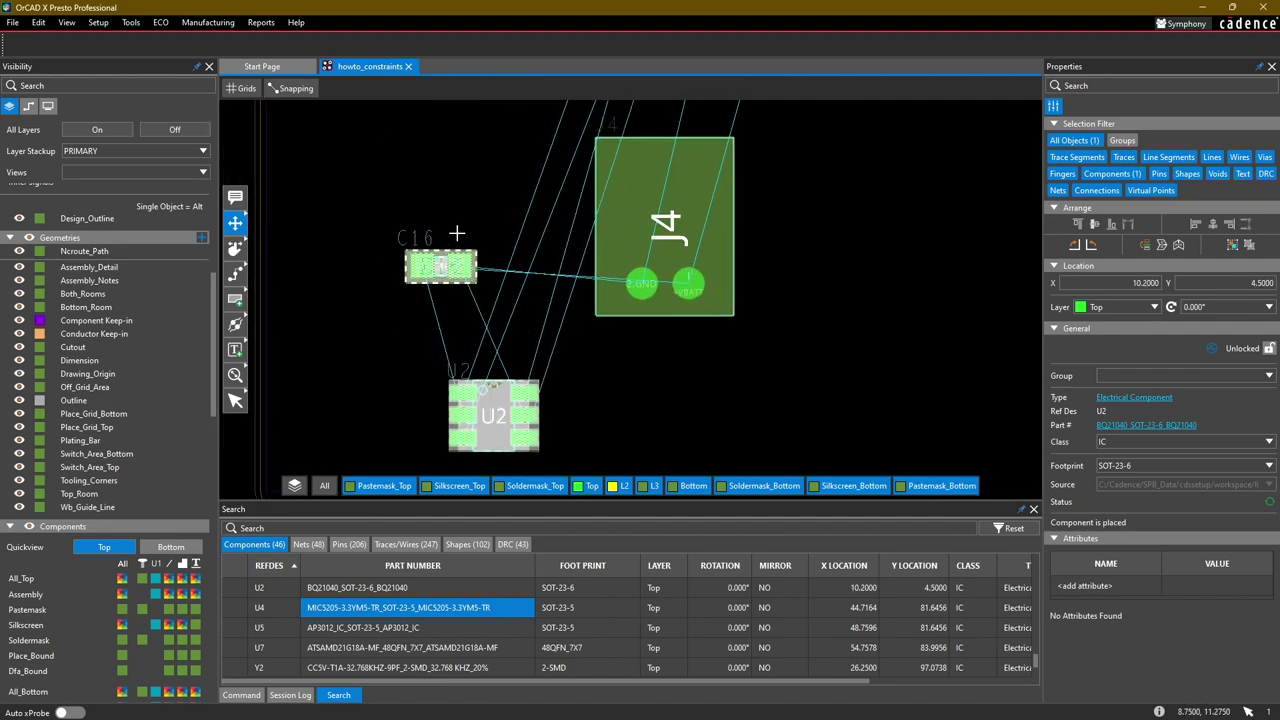
pyautogui.click(462, 178)
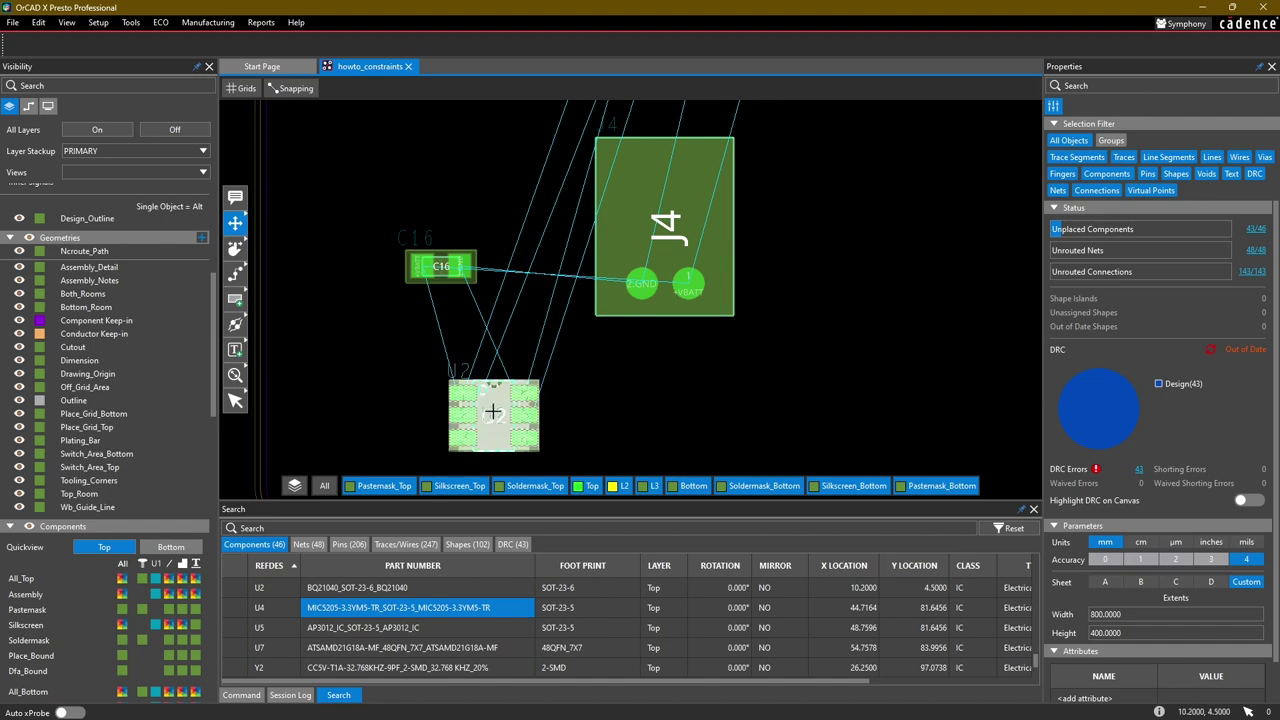
# Move U2 up and left to X 8.5, Y 7.75, directly beneath C16.
pyautogui.moveTo(495, 415); pyautogui.dragTo(495, 390)
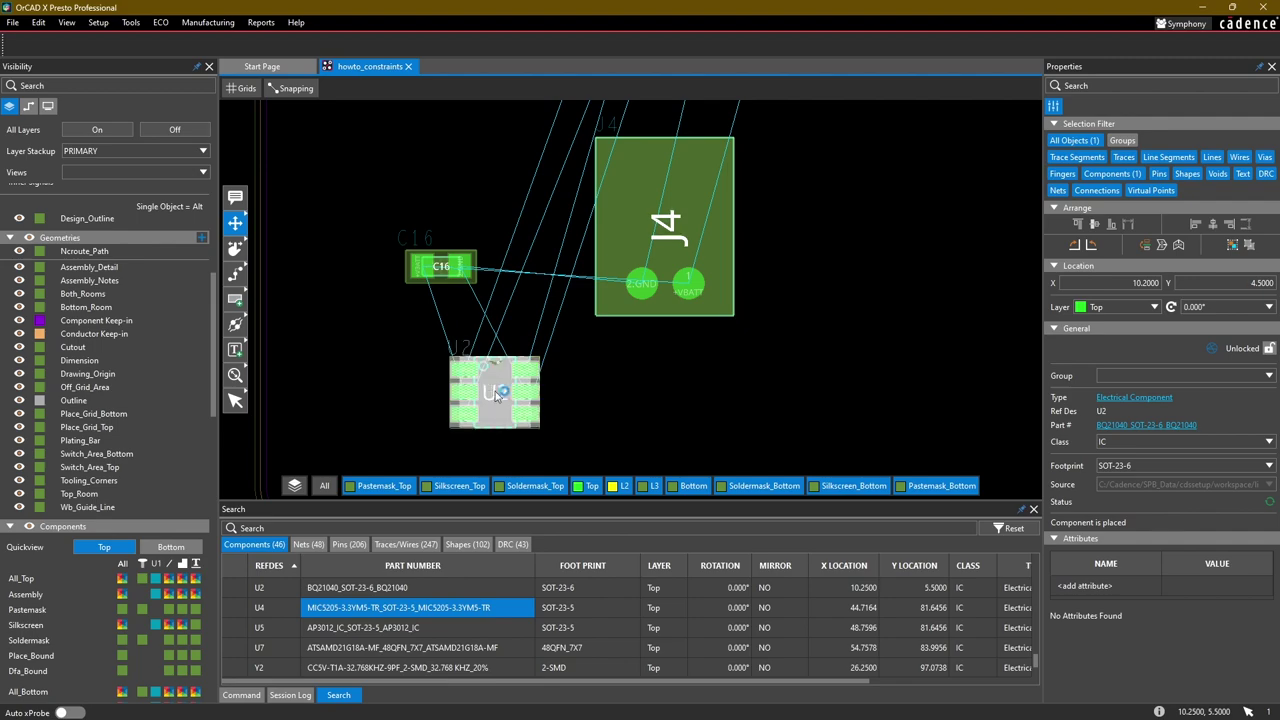
pyautogui.click(290, 88)
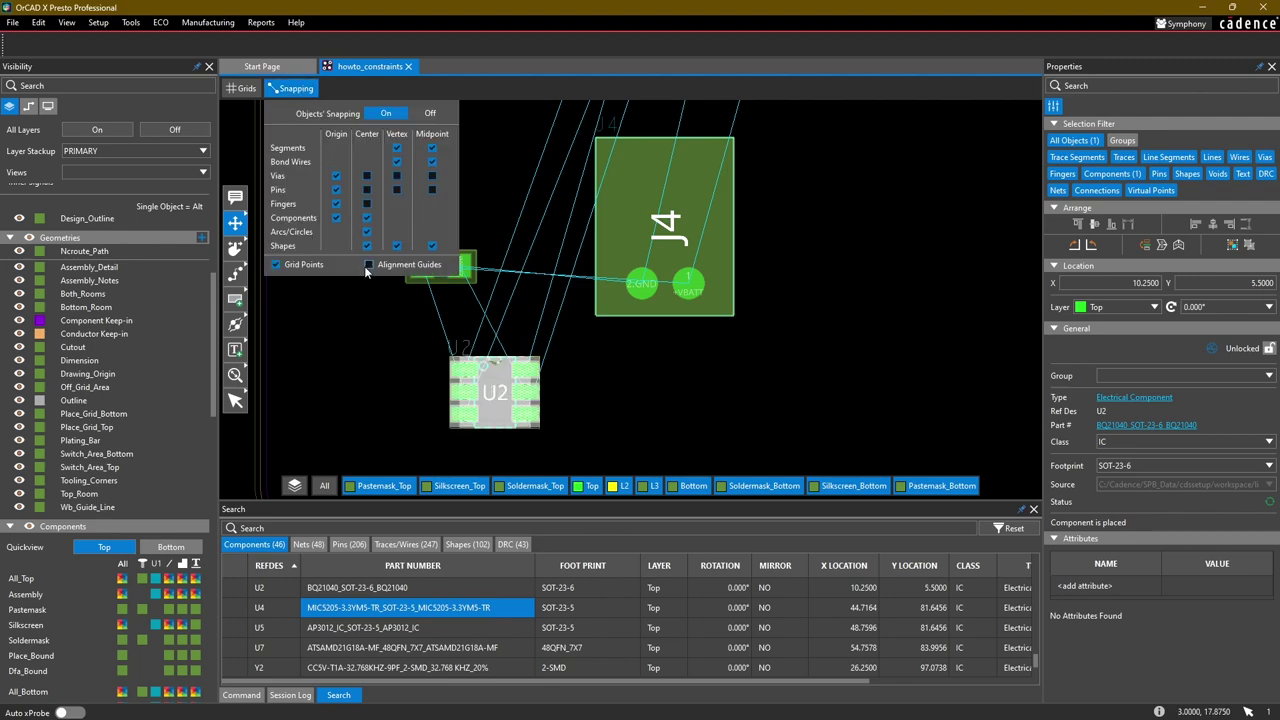
pyautogui.click(303, 89)
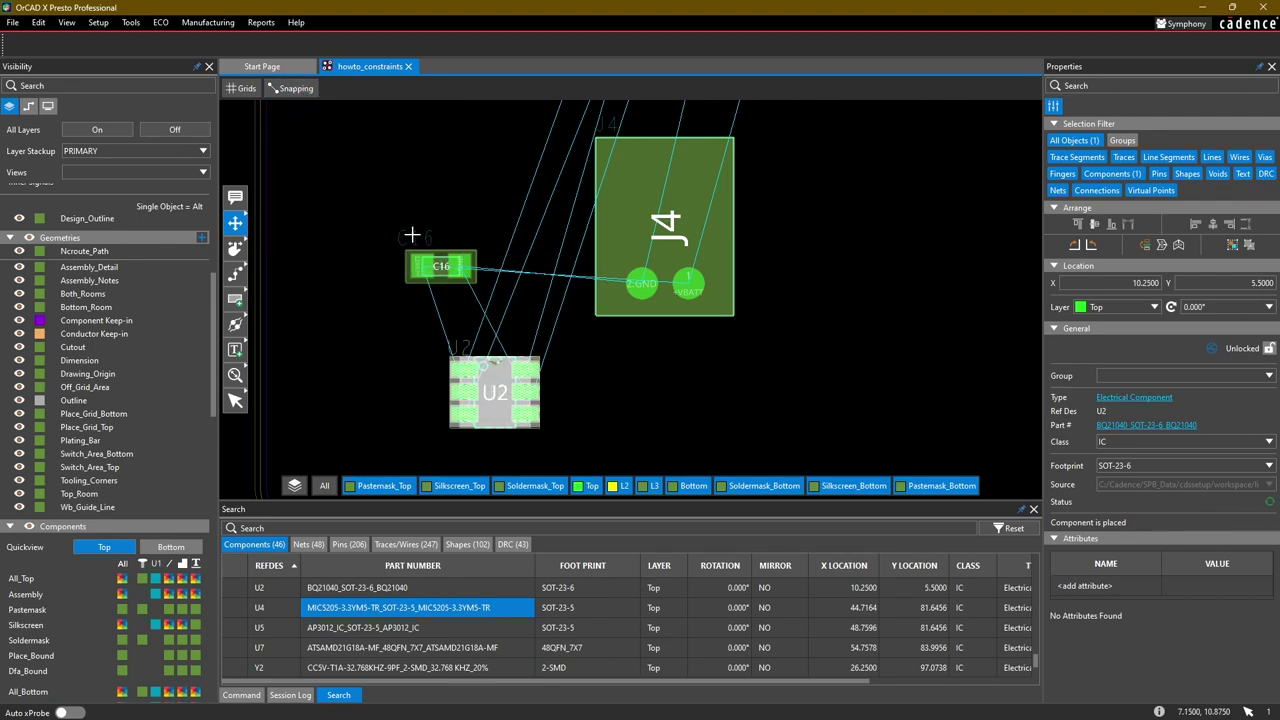
pyautogui.moveTo(491, 374); pyautogui.dragTo(466, 338)
pyautogui.scroll(2, 441, 336)
pyautogui.click(466, 338)
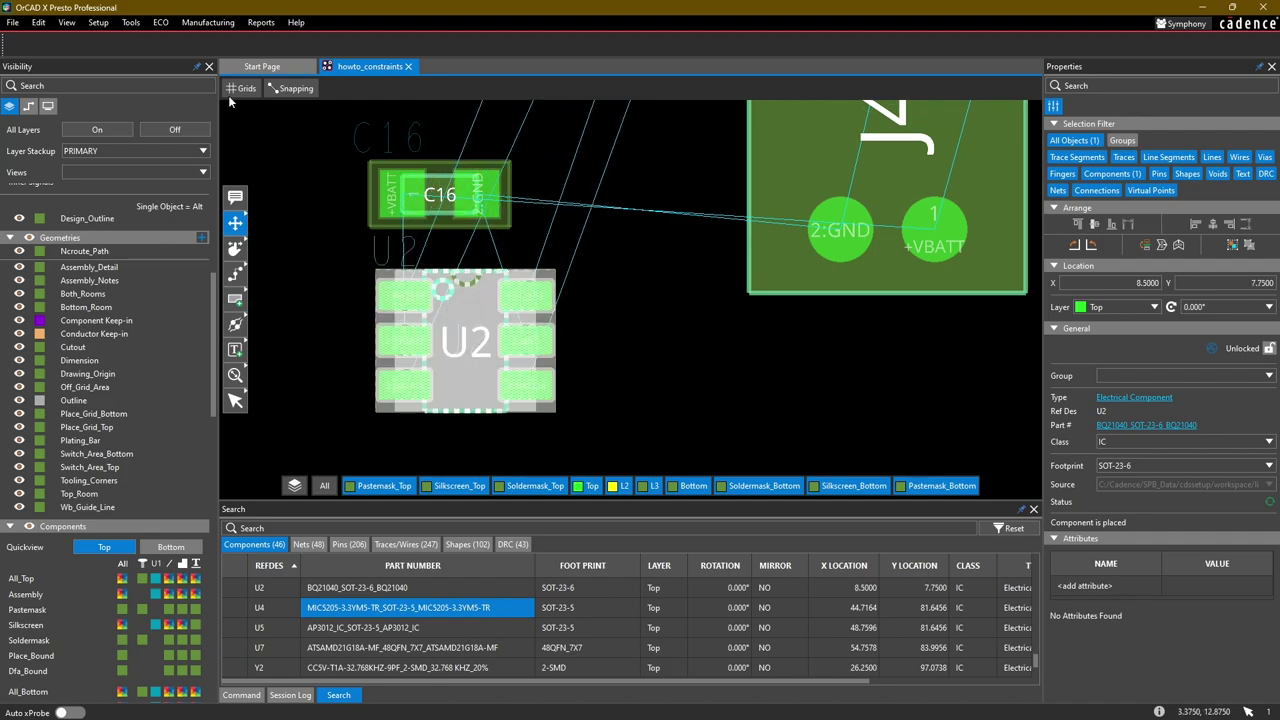
pyautogui.click(231, 91)
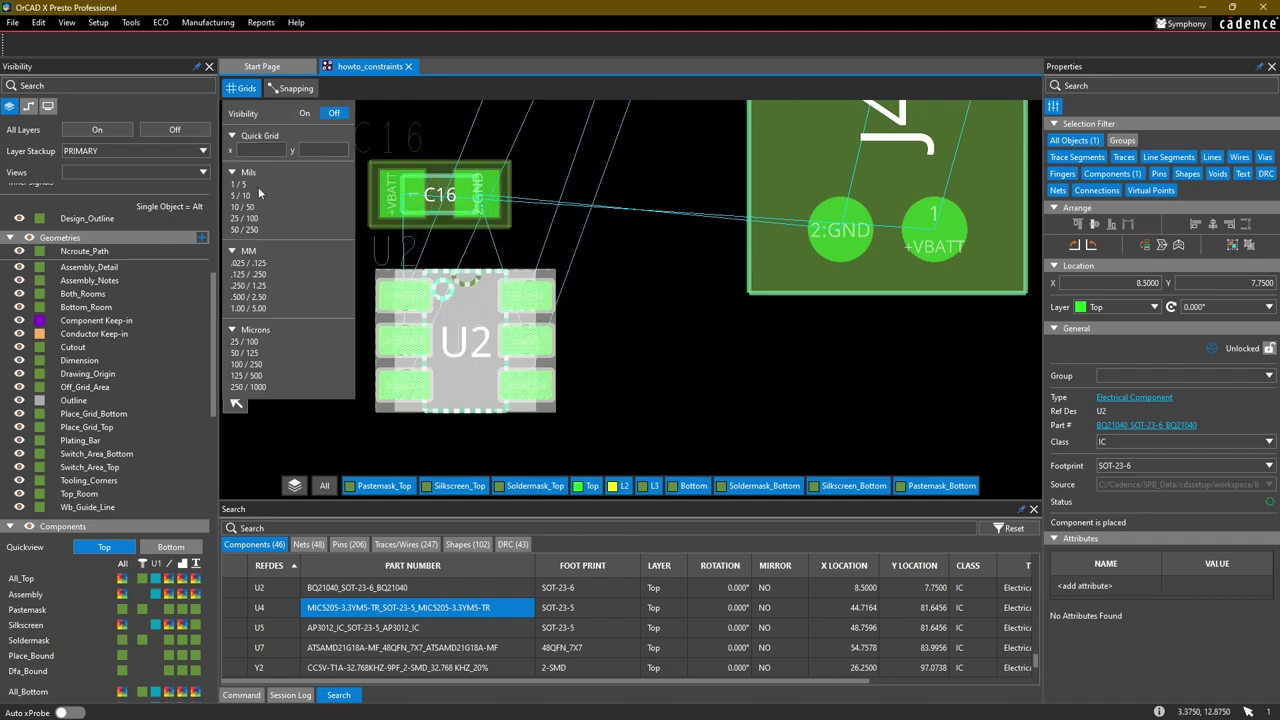
pyautogui.click(238, 92)
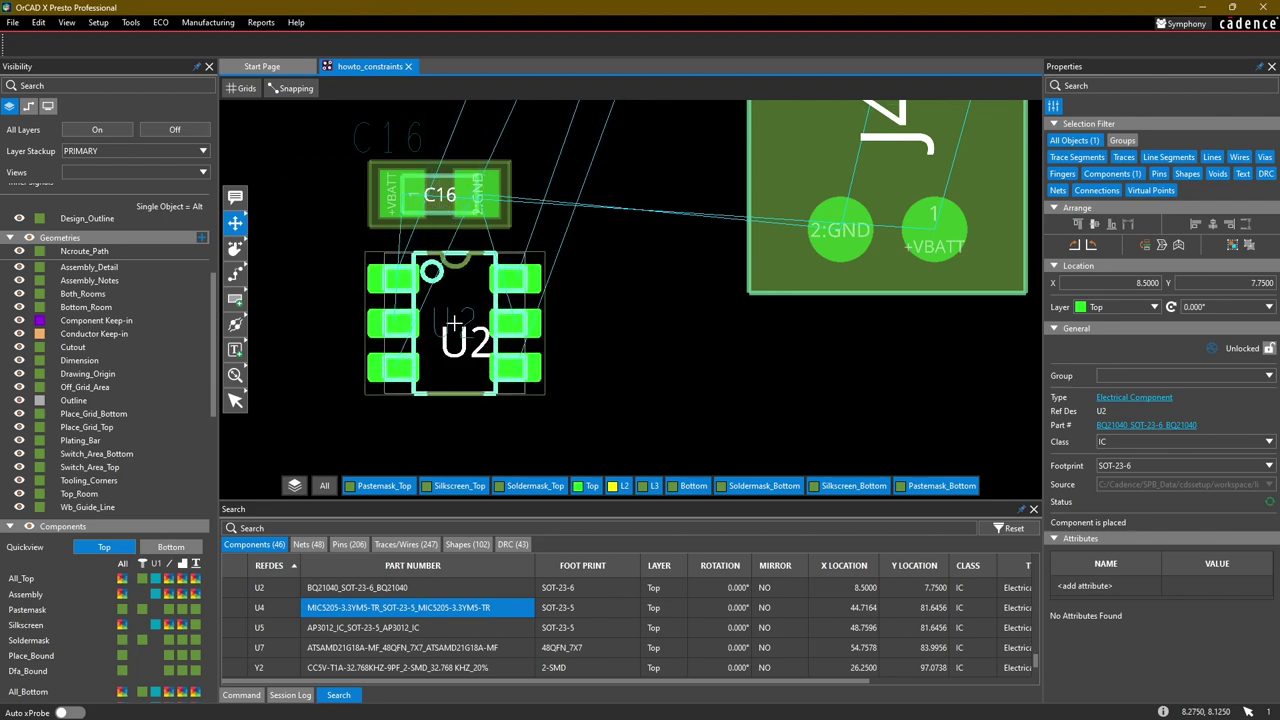
# Shift U2 beside C16 and switch the grid to .250 / 1.25.
pyautogui.moveTo(453, 320); pyautogui.dragTo(530, 393)
pyautogui.moveTo(448, 198); pyautogui.dragTo(635, 203)
pyautogui.click(241, 88)
pyautogui.click(434, 149)
pyautogui.click(241, 88)
pyautogui.click(250, 285)
pyautogui.click(241, 88)
pyautogui.click(250, 266)
# Rotate C16 90° to vertical and position it beside J4.
pyautogui.press('r')
pyautogui.moveTo(477, 193); pyautogui.dragTo(437, 163, button='middle')
pyautogui.click(646, 289)
pyautogui.moveTo(646, 289); pyautogui.dragTo(613, 327, button='middle')
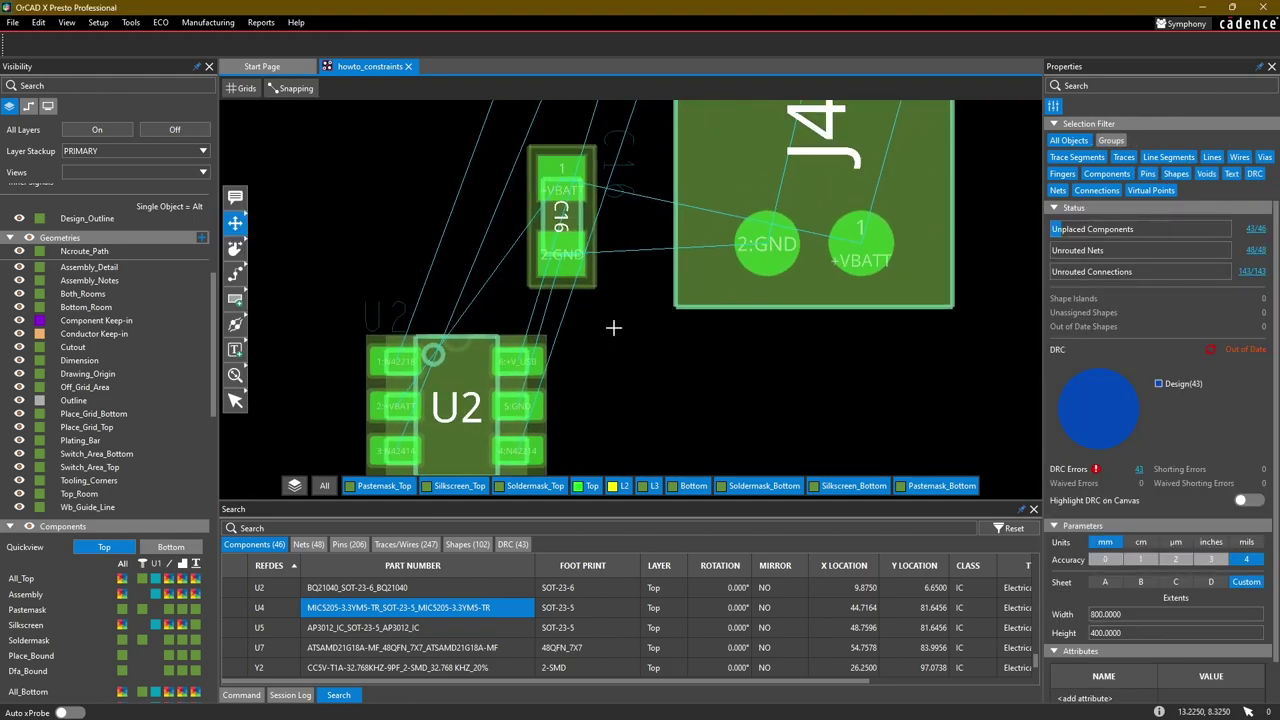
pyautogui.scroll(-3, 613, 327)
pyautogui.moveTo(588, 255)
pyautogui.mouseDown()
pyautogui.moveTo(610, 260)
pyautogui.moveTo(595, 255)
pyautogui.mouseUp()
# Move J4 left toward C16, deselect it, and frame the placed parts.
pyautogui.moveTo(692, 229)
pyautogui.mouseDown()
pyautogui.moveTo(669, 229)
pyautogui.moveTo(697, 229)
pyautogui.moveTo(683, 230)
pyautogui.mouseUp()
pyautogui.scroll(2, 639, 256)
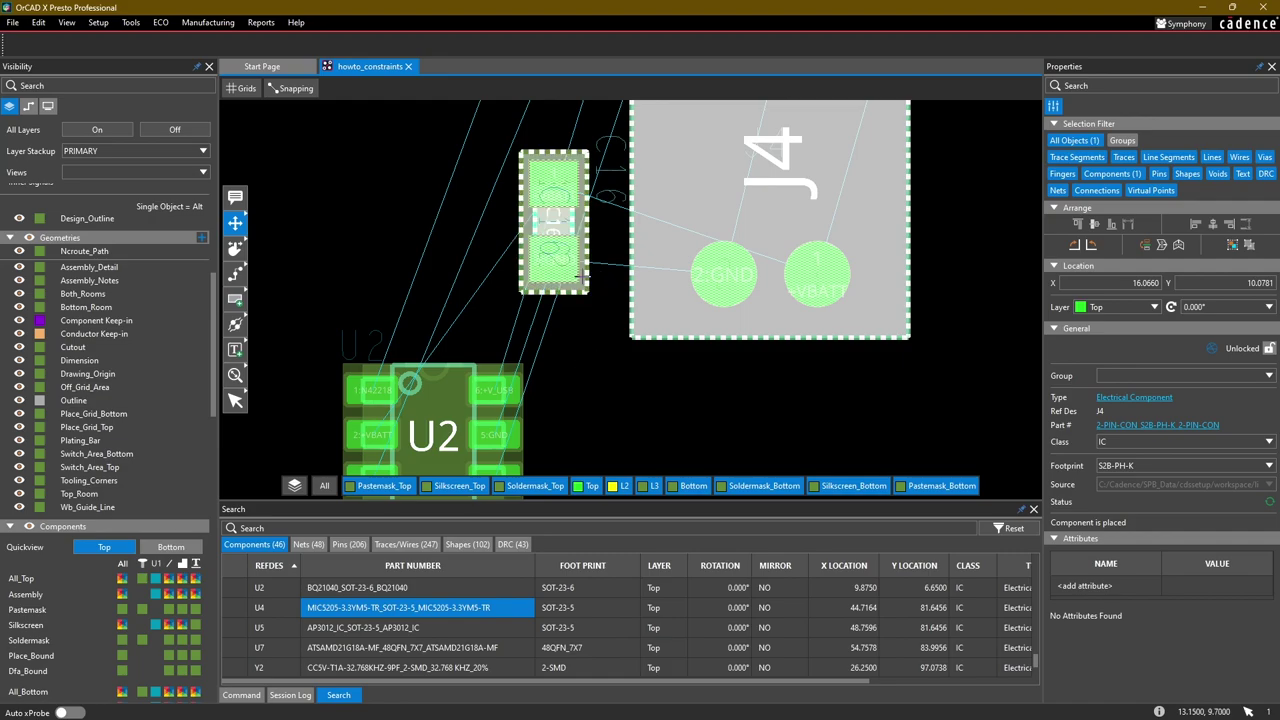
pyautogui.click(598, 378)
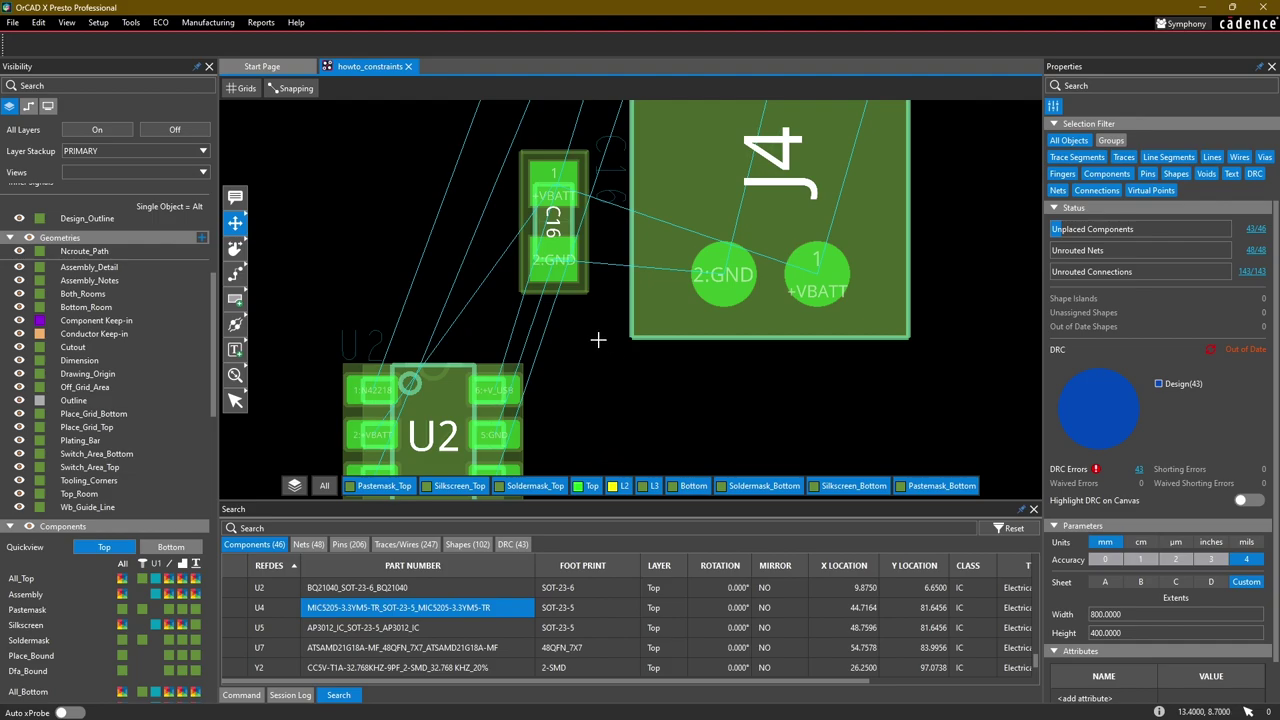
pyautogui.scroll(-3, 598, 340)
pyautogui.moveTo(580, 378); pyautogui.dragTo(607, 403, button='middle')
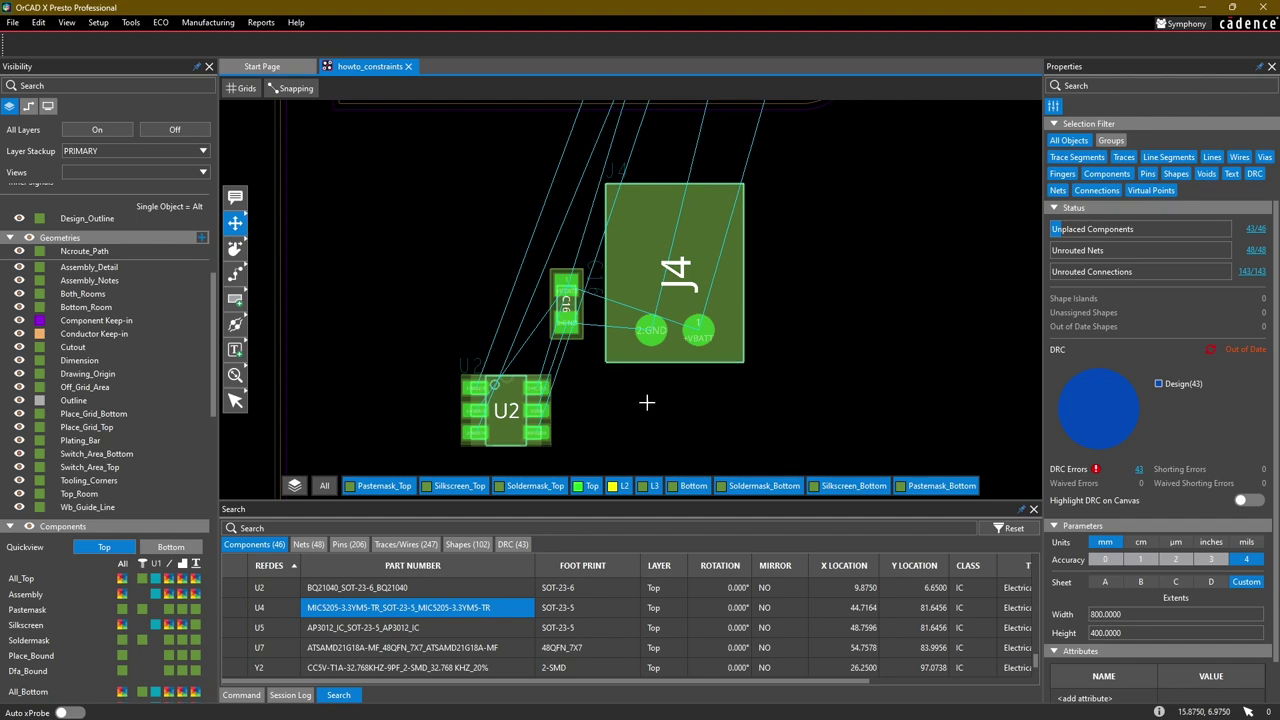
pyautogui.scroll(-5, 154, 373)
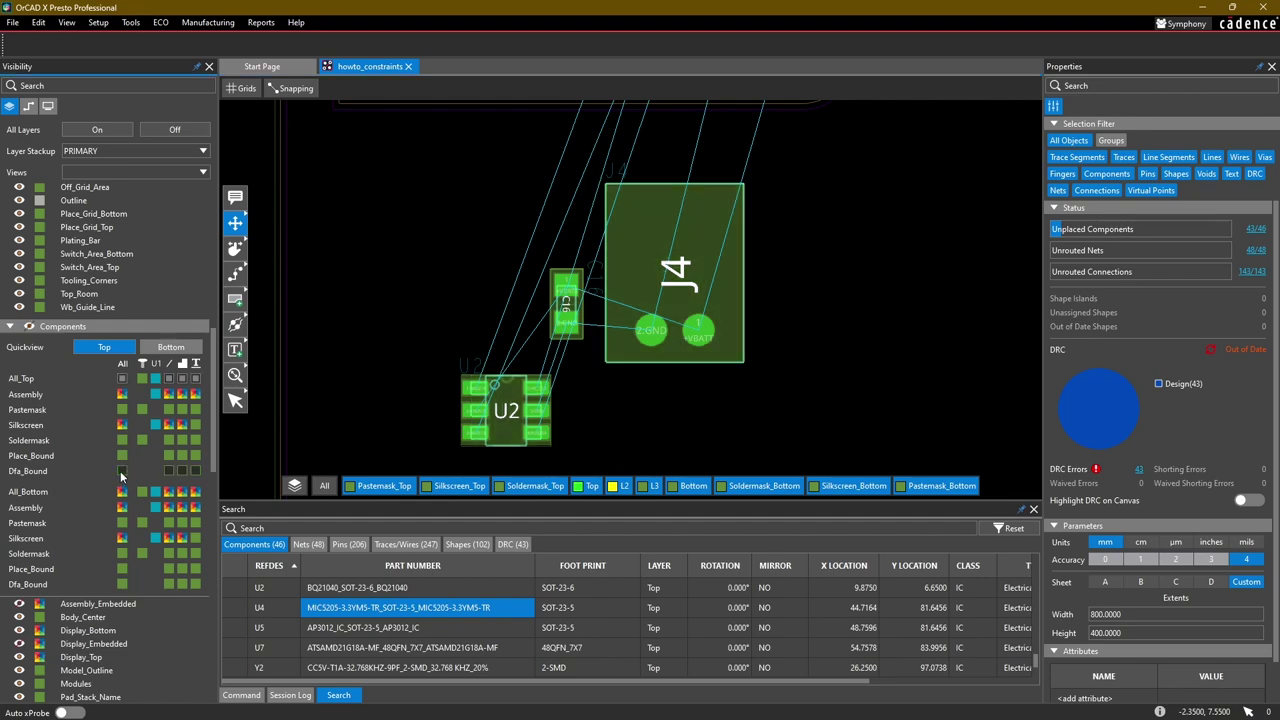
# Set the Dfa_Bound layer colour to red.
pyautogui.click(120, 471)
pyautogui.click(216, 430)
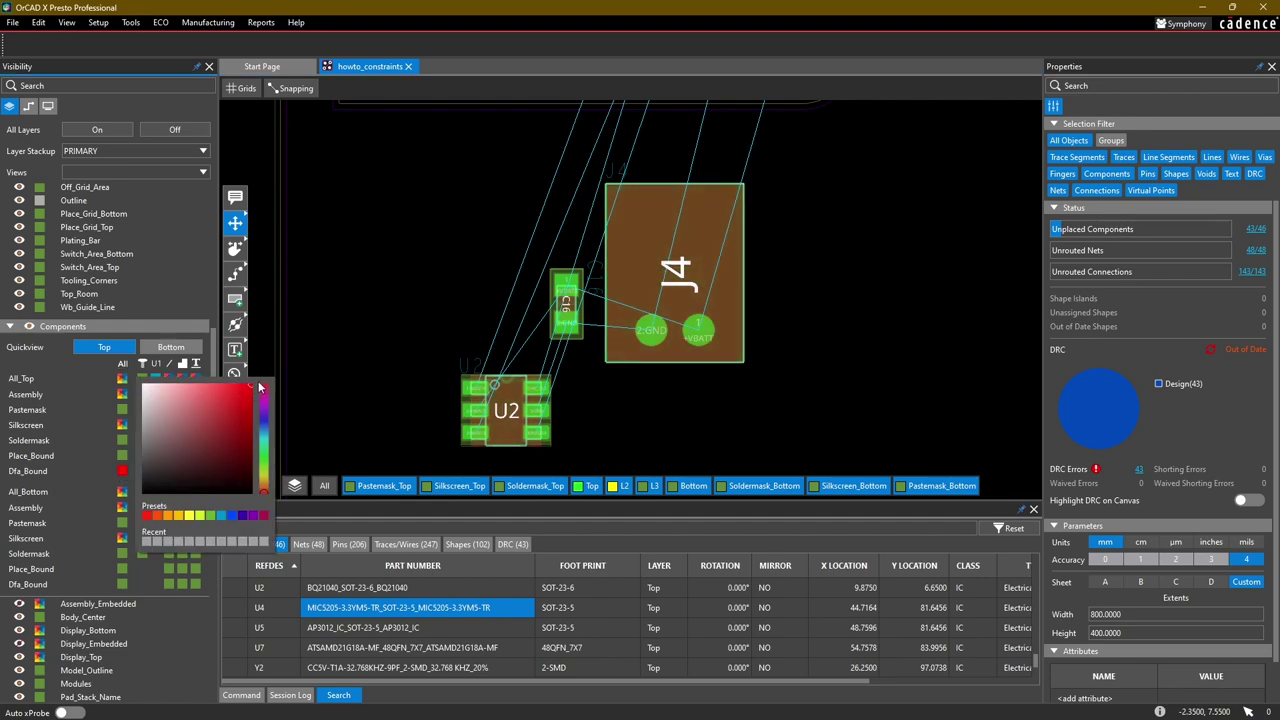
pyautogui.click(150, 293)
# Turn all layers off, then show only Design_Outline and the top Dfa_Bound shapes.
pyautogui.scroll(5, 145, 171)
pyautogui.click(167, 130)
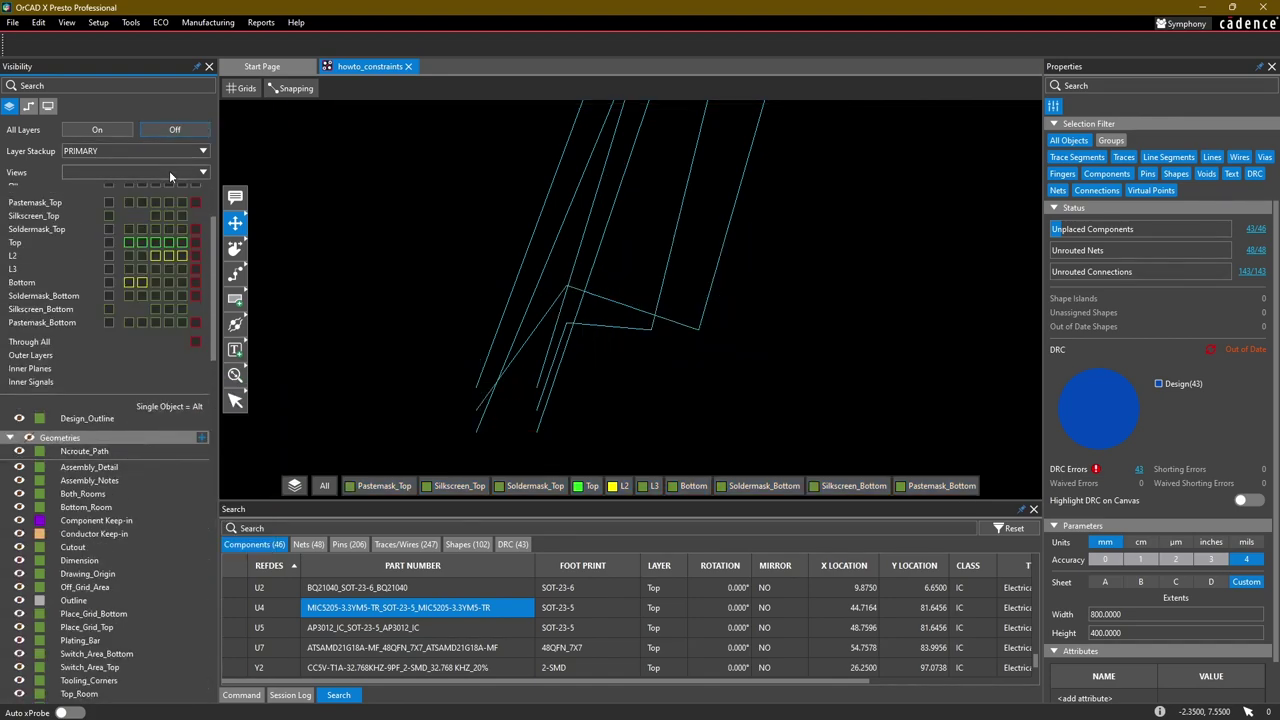
pyautogui.click(18, 419)
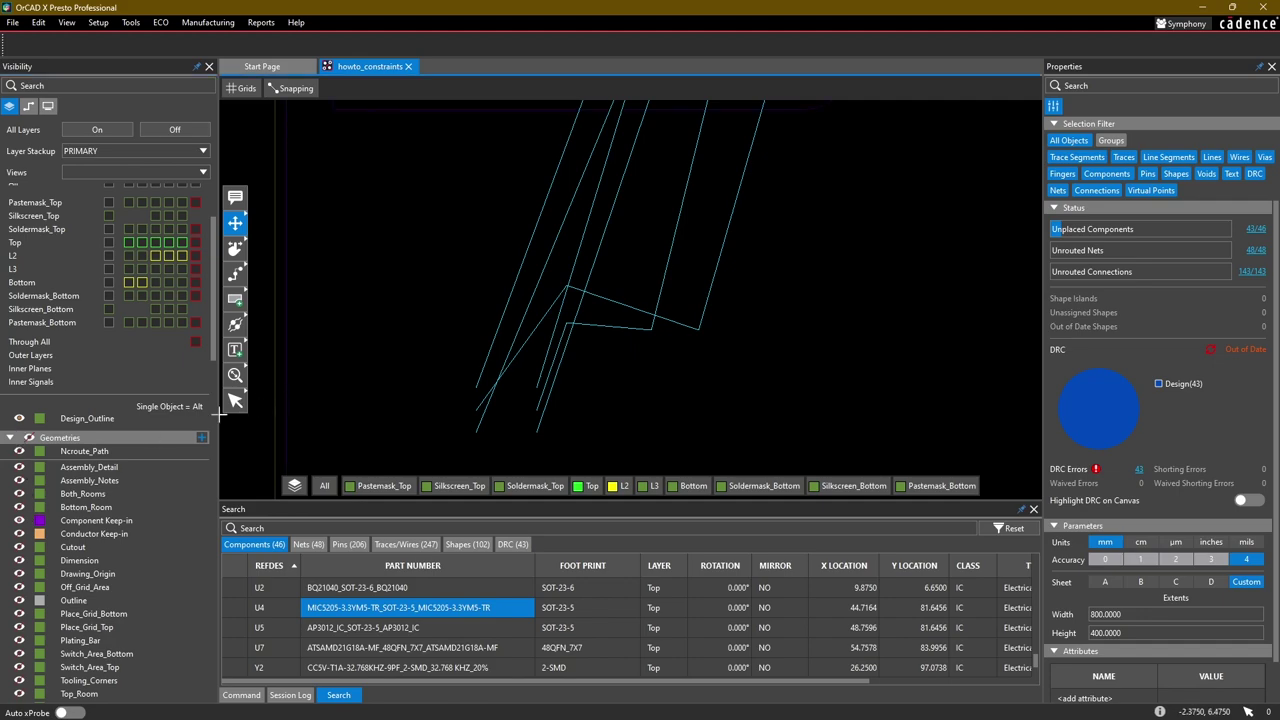
pyautogui.scroll(-7, 111, 510)
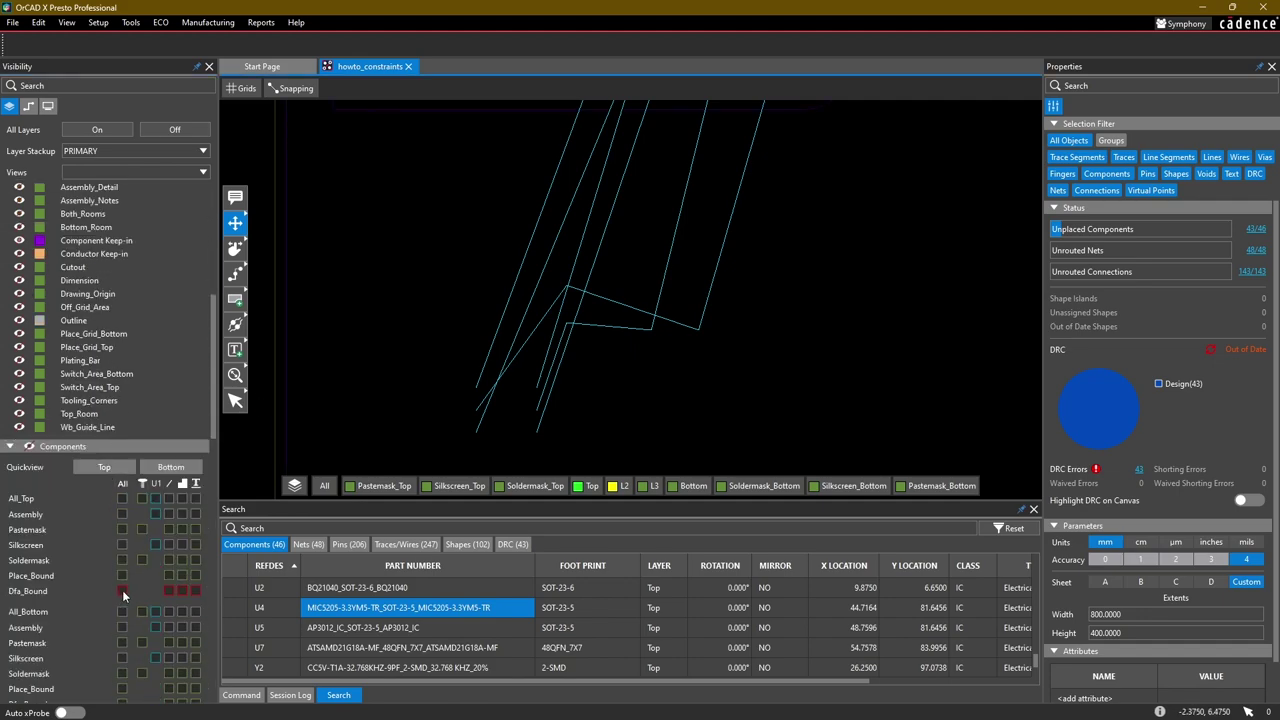
pyautogui.click(122, 591)
# Show the top assembly outlines and zoom in on U2, C16 and J4.
pyautogui.click(122, 514)
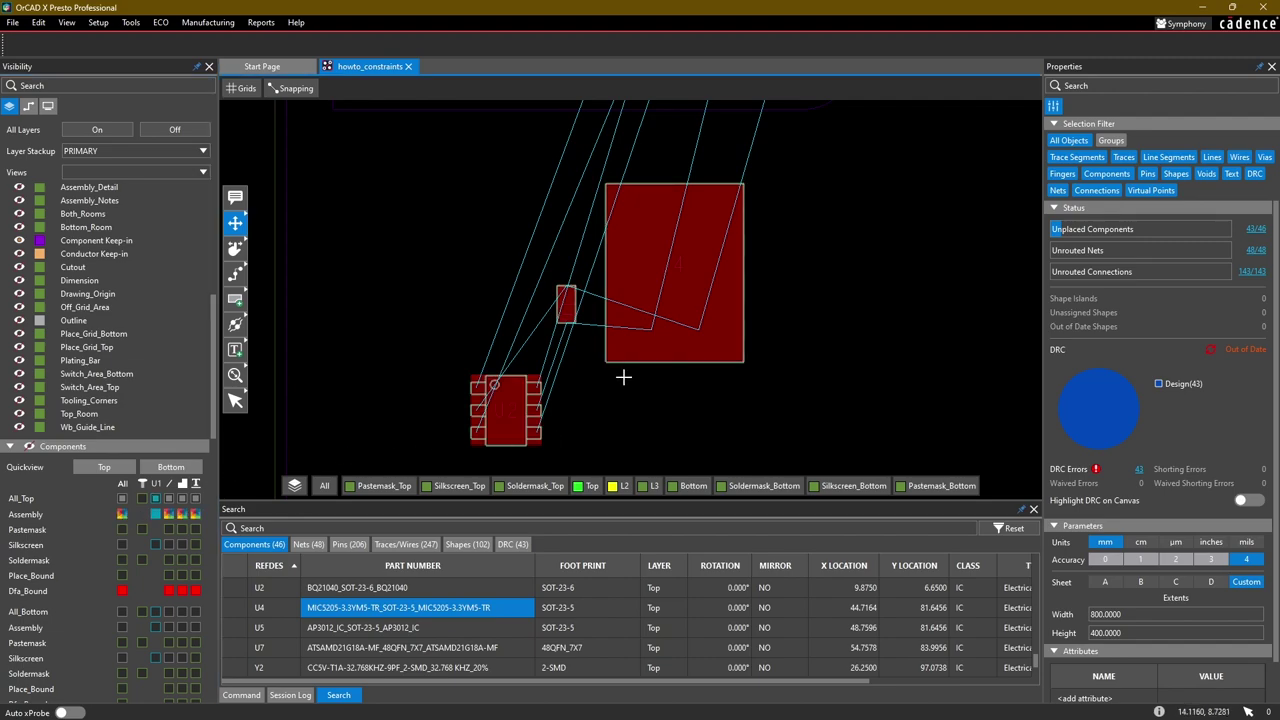
pyautogui.scroll(3, 611, 271)
pyautogui.scroll(-3, 583, 331)
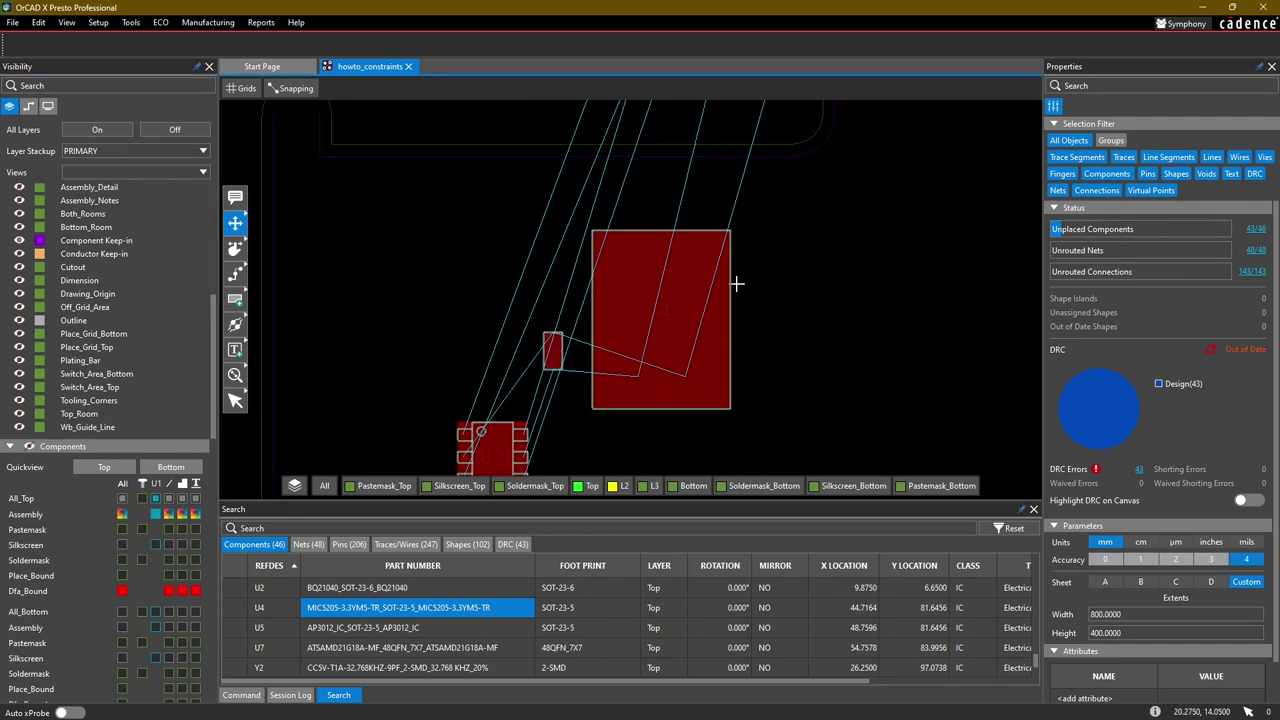
pyautogui.scroll(2, 590, 376)
pyautogui.moveTo(526, 409); pyautogui.dragTo(493, 403, button='middle')
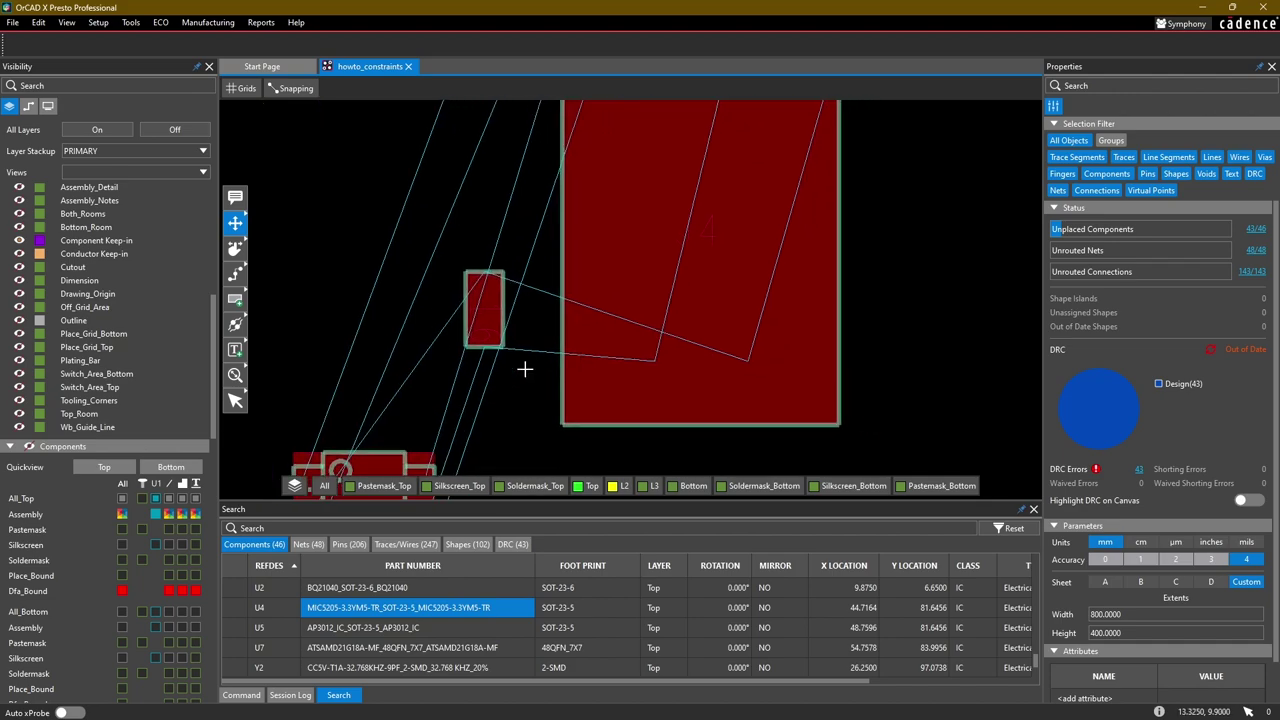
# Enable top Silkscreen All with C16 selected, then deselect and zoom back out.
pyautogui.moveTo(489, 309)
pyautogui.mouseDown()
pyautogui.moveTo(469, 326)
pyautogui.moveTo(483, 318)
pyautogui.mouseUp()
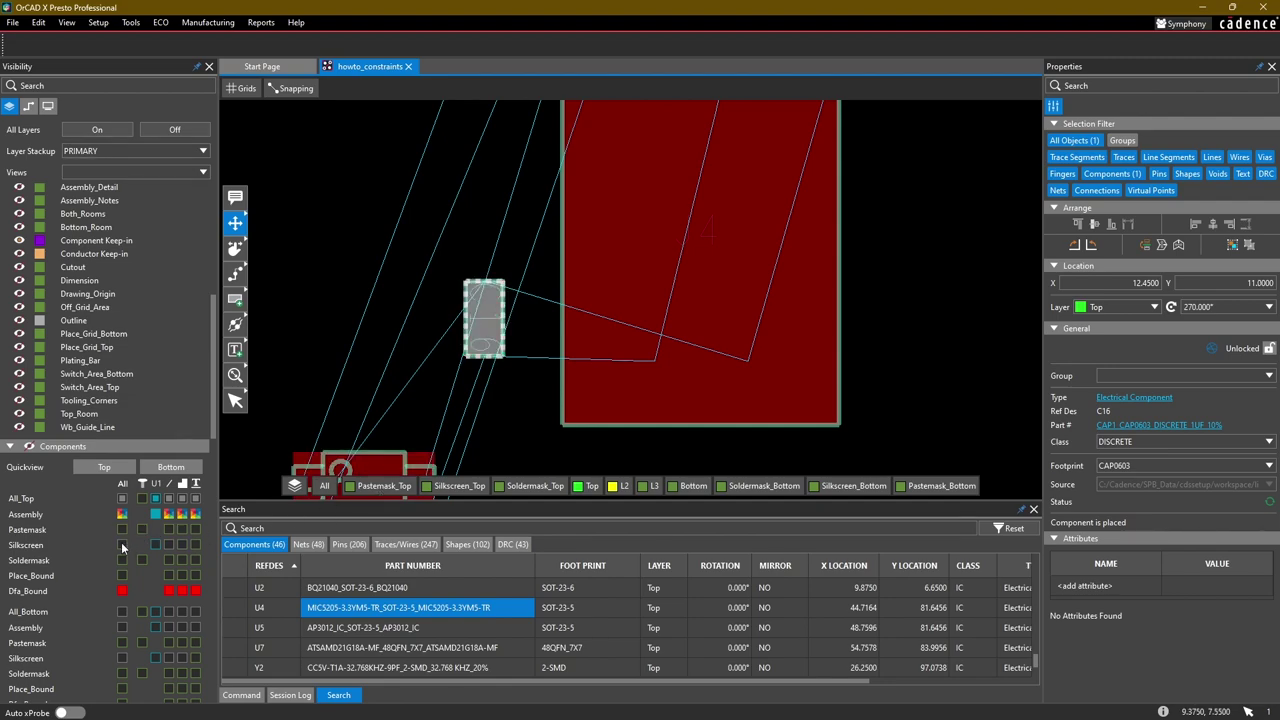
pyautogui.click(122, 545)
pyautogui.click(421, 318)
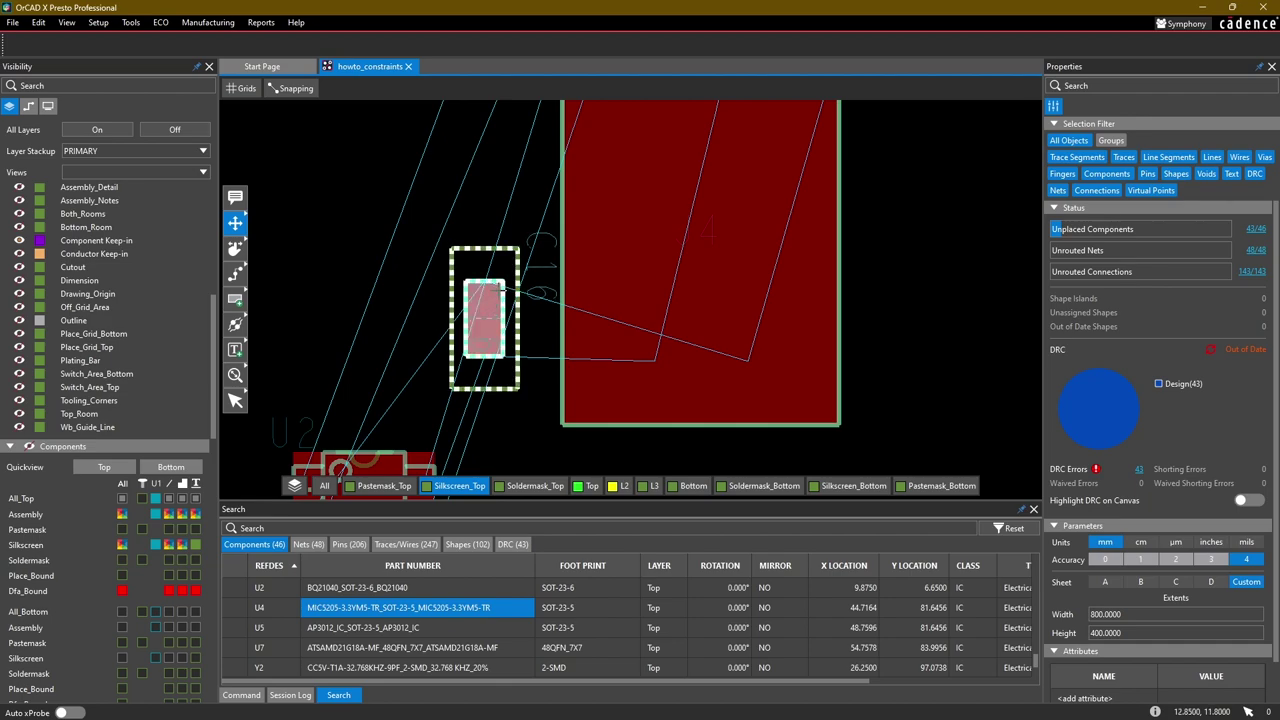
pyautogui.scroll(-2, 505, 315)
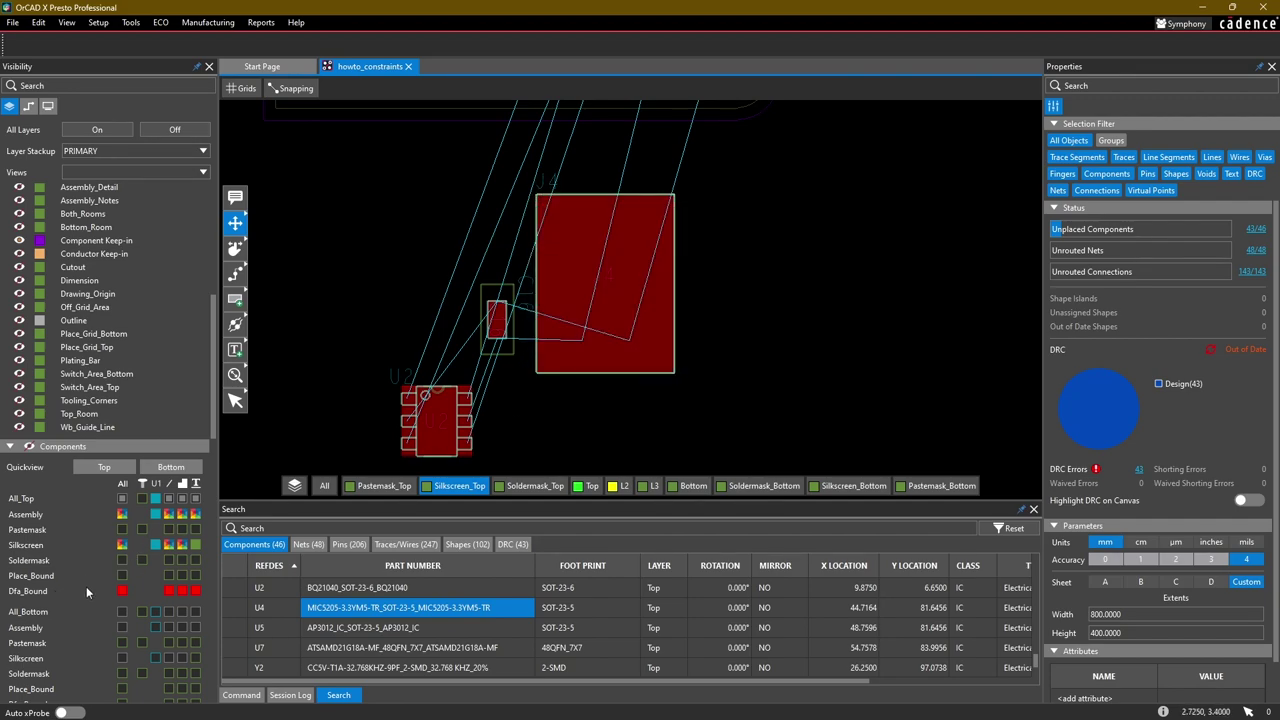
pyautogui.moveTo(540, 413); pyautogui.dragTo(563, 387, button='middle')
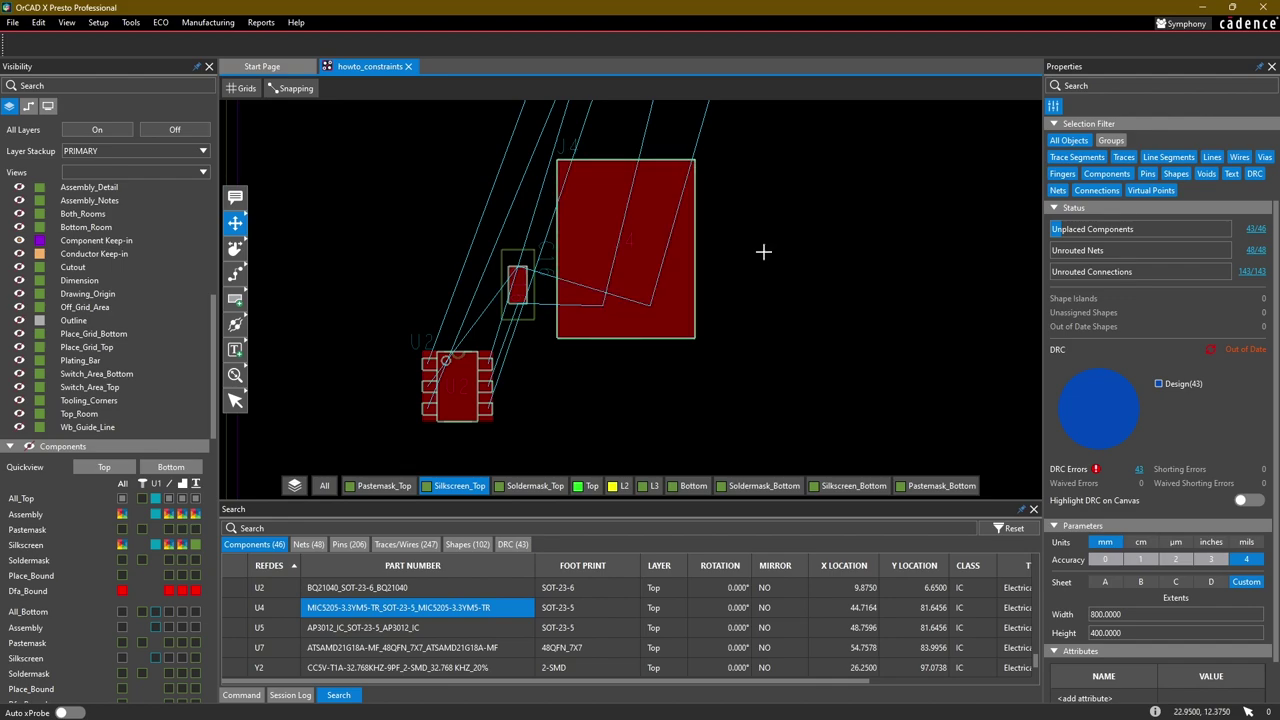
pyautogui.scroll(-4, 763, 251)
pyautogui.scroll(6, 727, 237)
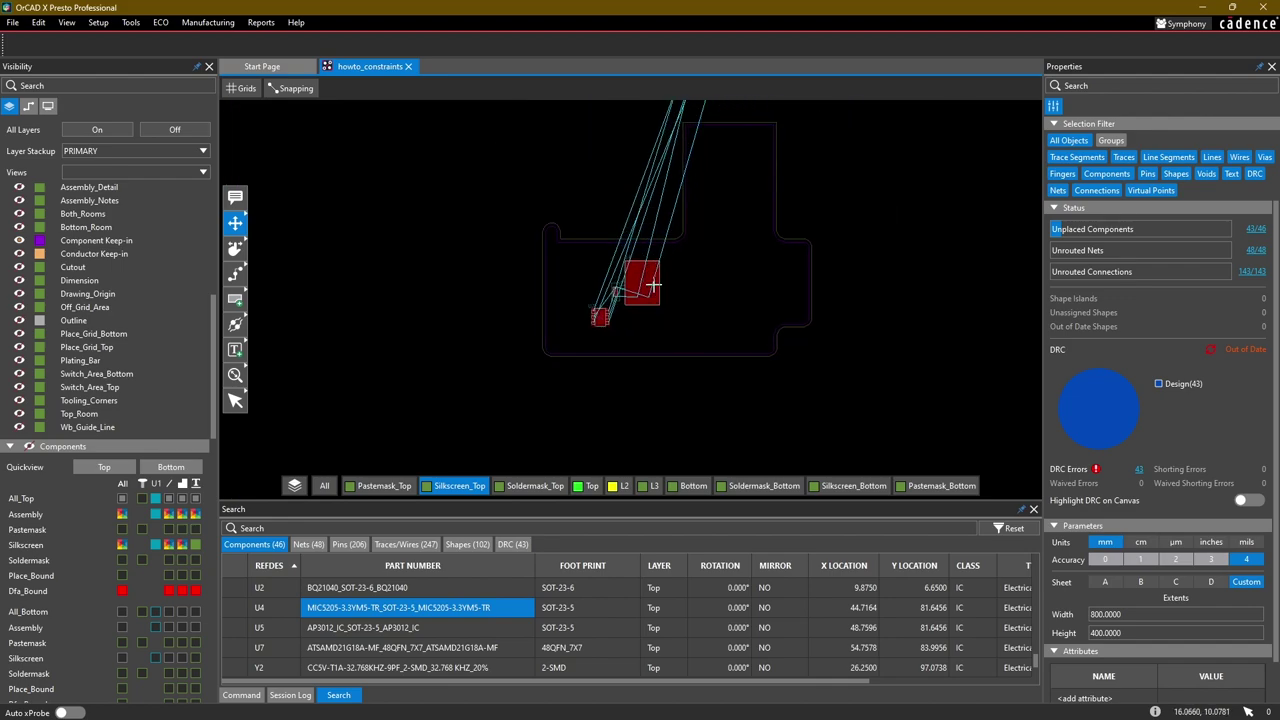